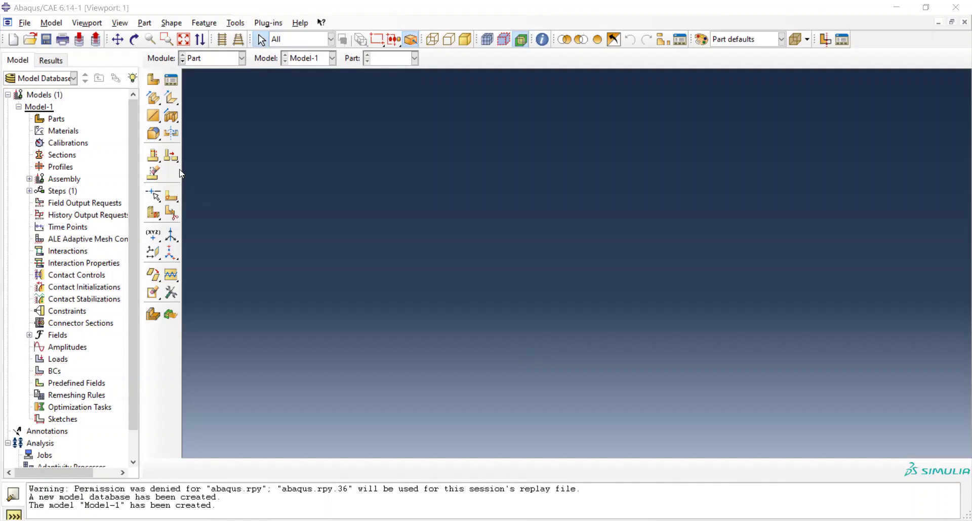
Create a 3D deformable solid extrusion part with an approximate size of 10
double_click(56, 120)
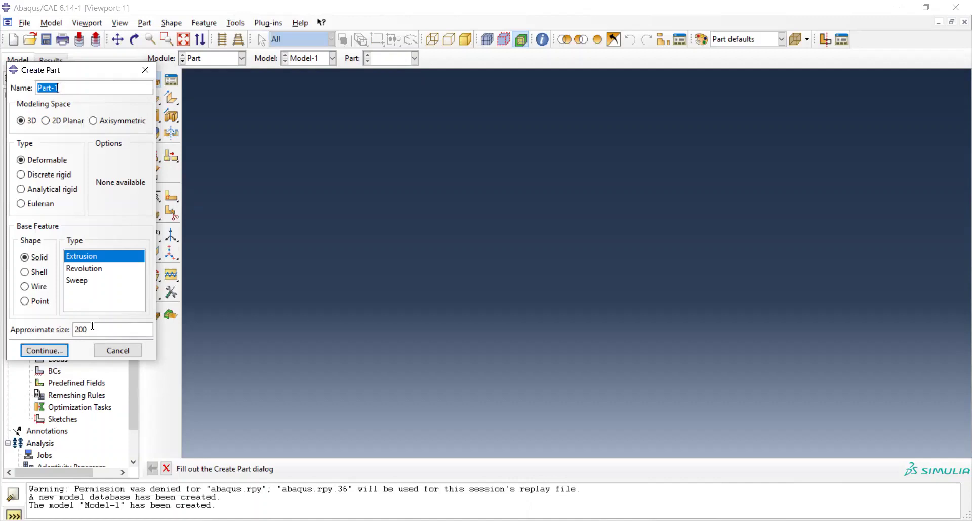
drag(87, 330, 73, 331)
text(10)
click(44, 350)
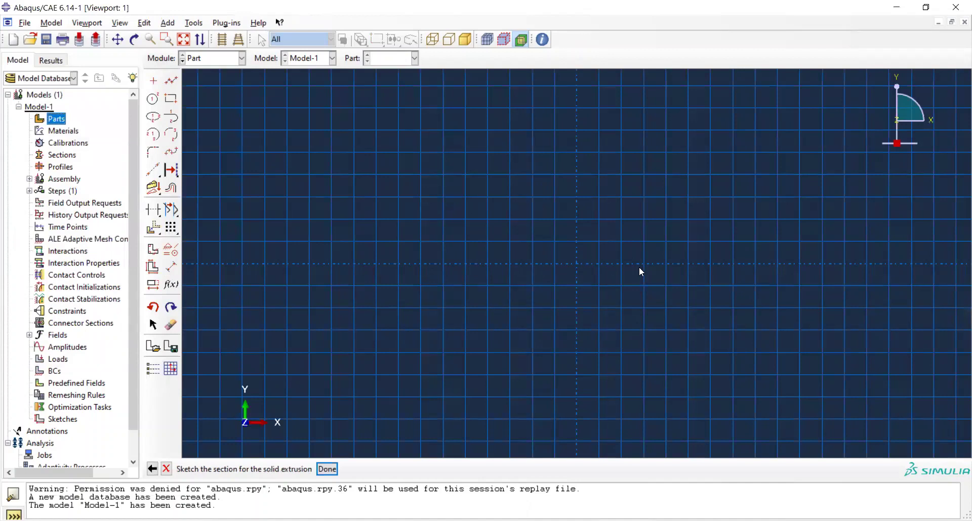
Sketch a rectangle about 0.8 wide and 0.6 high around the sketch origin
click(172, 100)
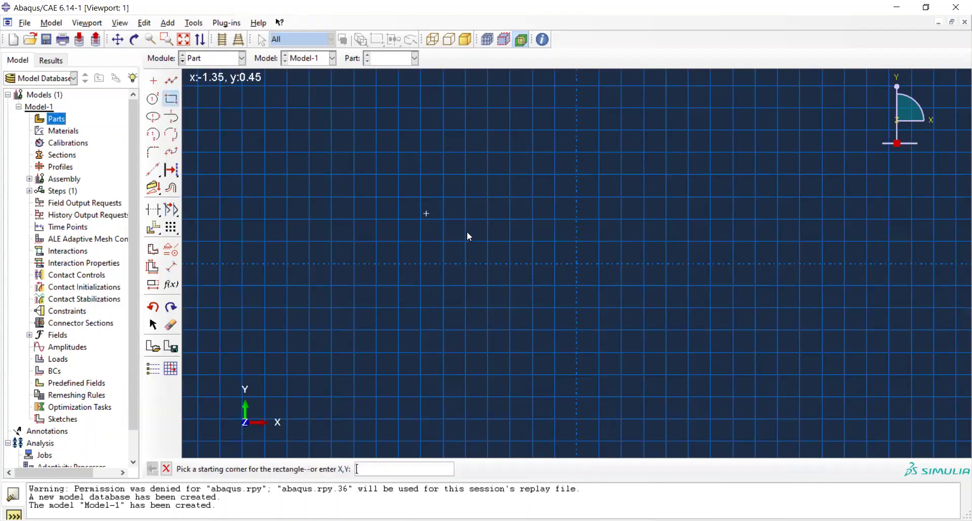
click(533, 220)
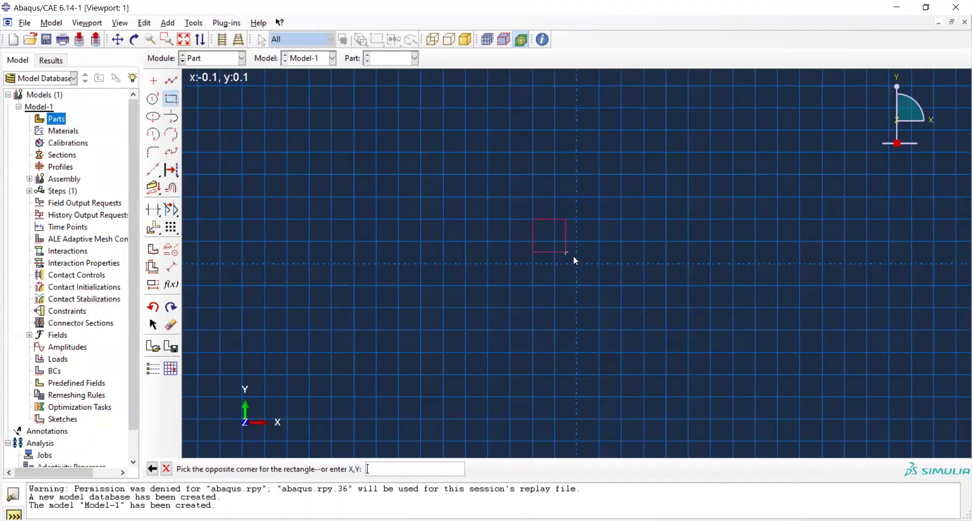
click(621, 287)
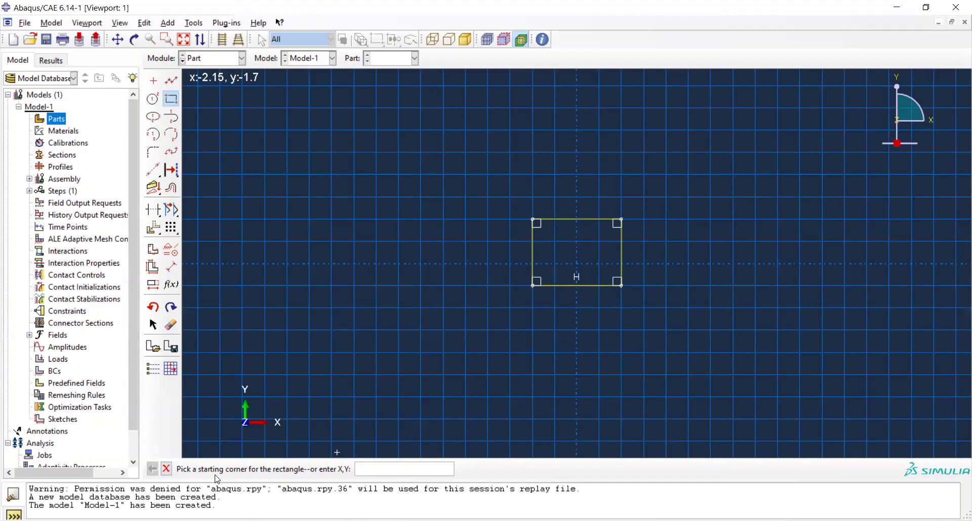
click(167, 469)
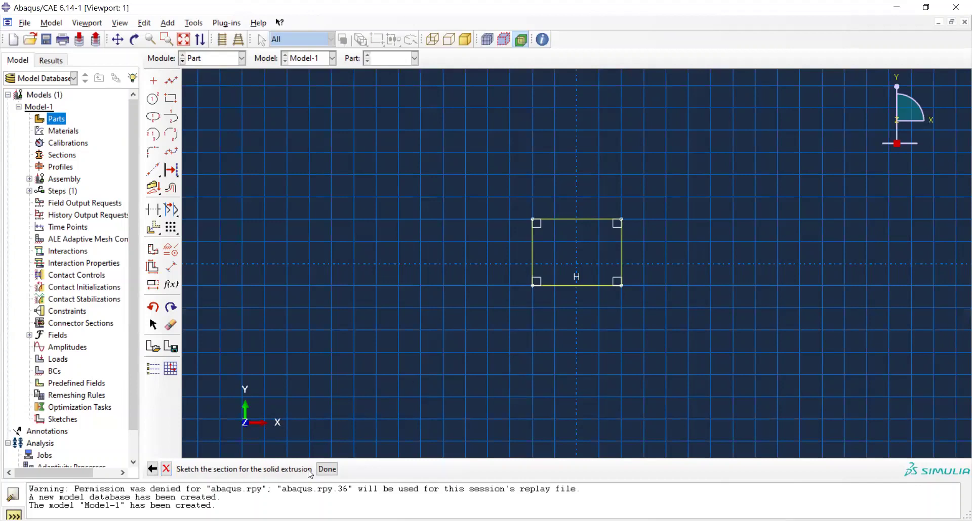
Dimension the rectangle's bottom edge below the sketch and set its width to 1.0
click(172, 271)
click(564, 286)
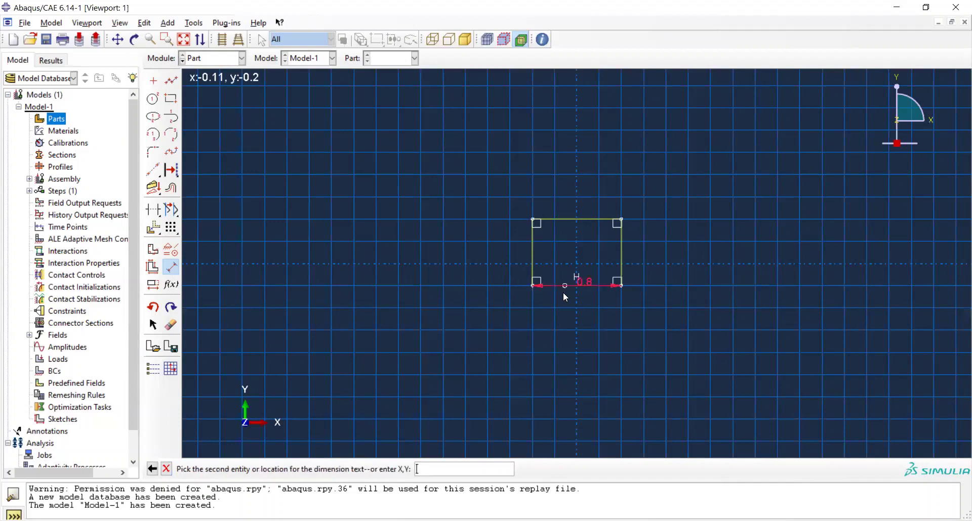
click(560, 303)
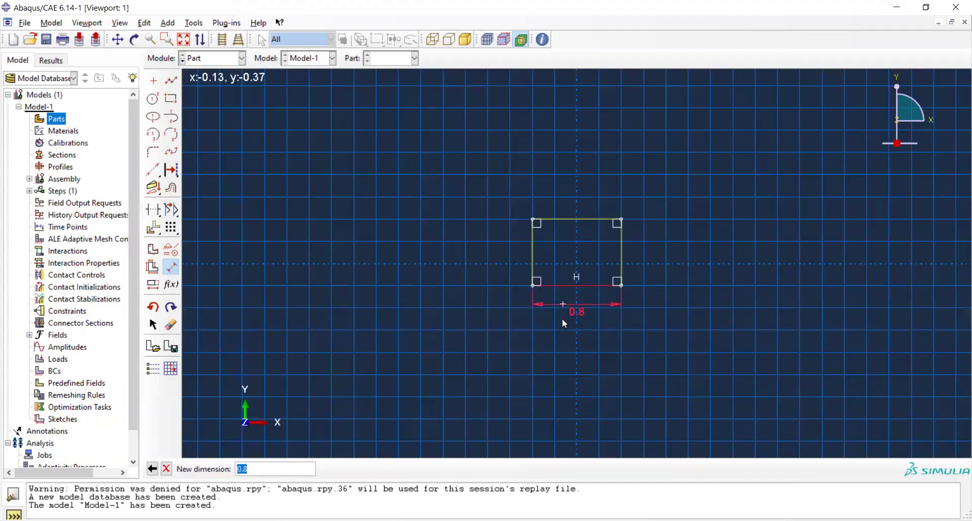
text(1.0)
key(Return)
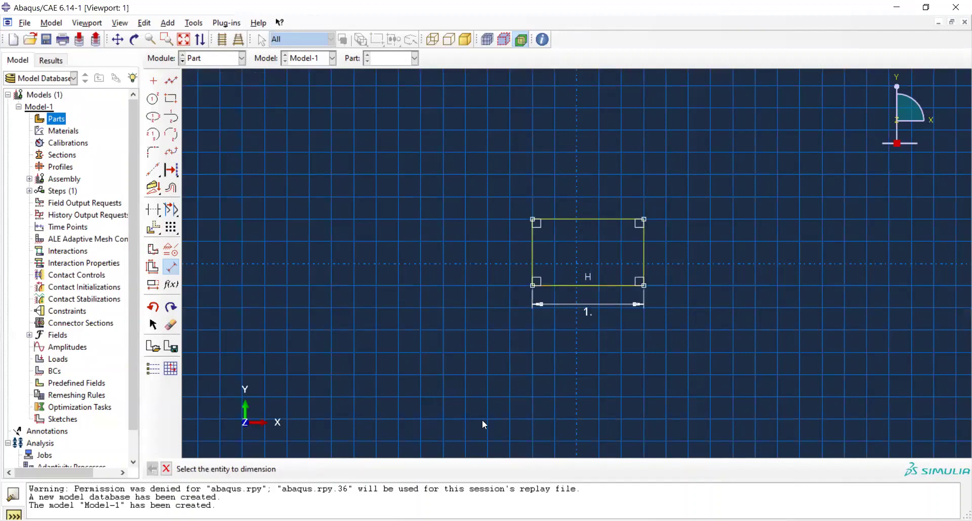
Dimension the rectangle's right edge and set its height to 0.5
click(645, 258)
click(661, 253)
text(0)
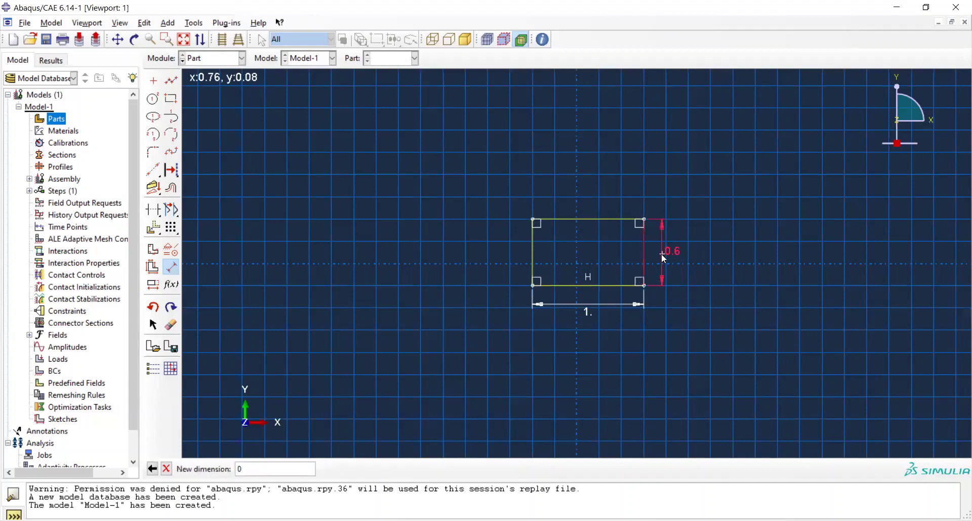
text(.5)
key(Return)
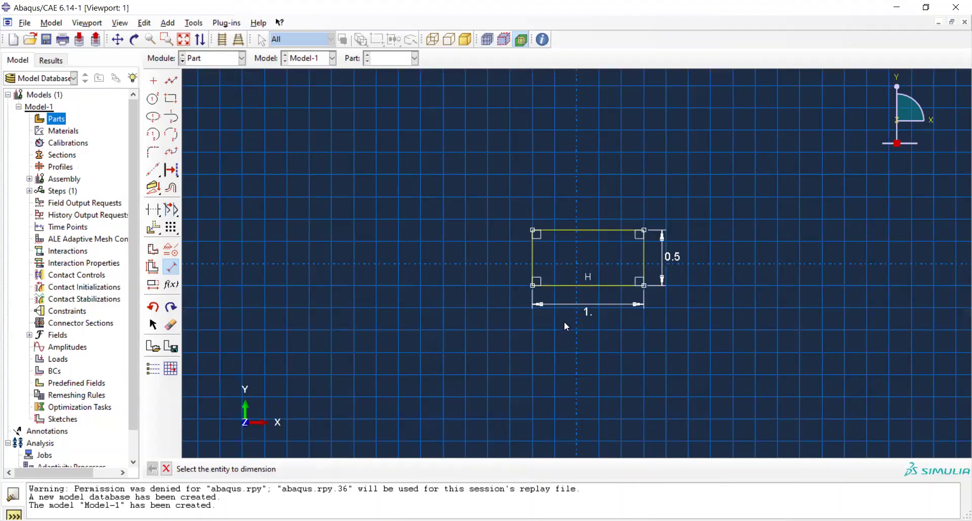
click(167, 469)
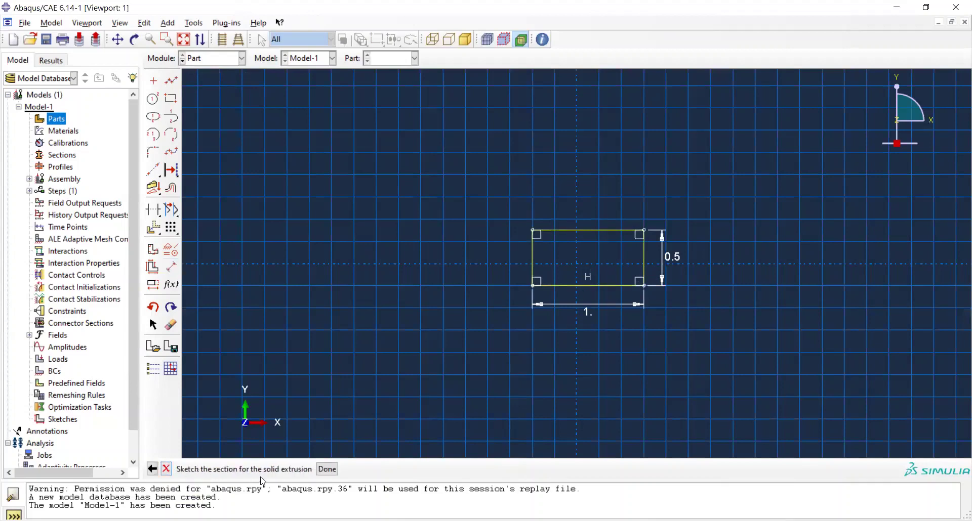
Finish the section sketch and extrude it to a depth of 10
click(328, 469)
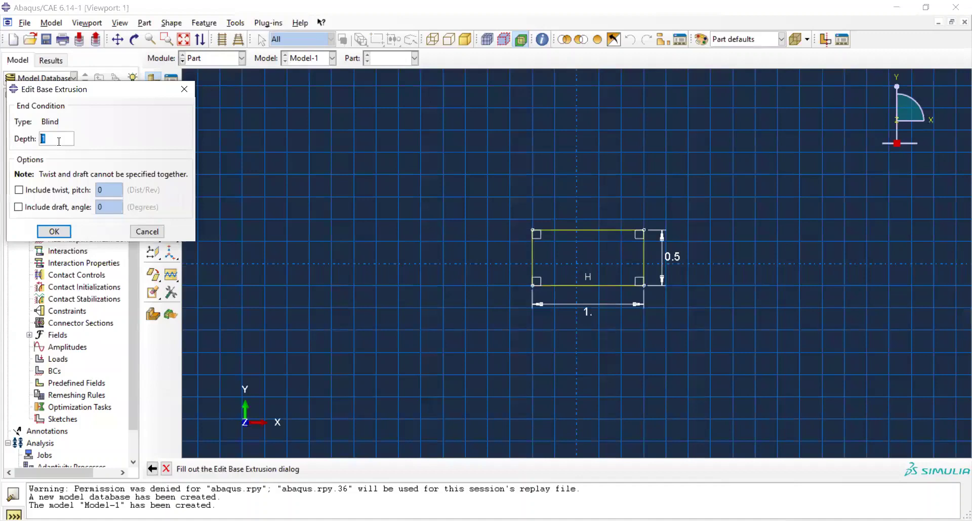
text(10)
click(58, 229)
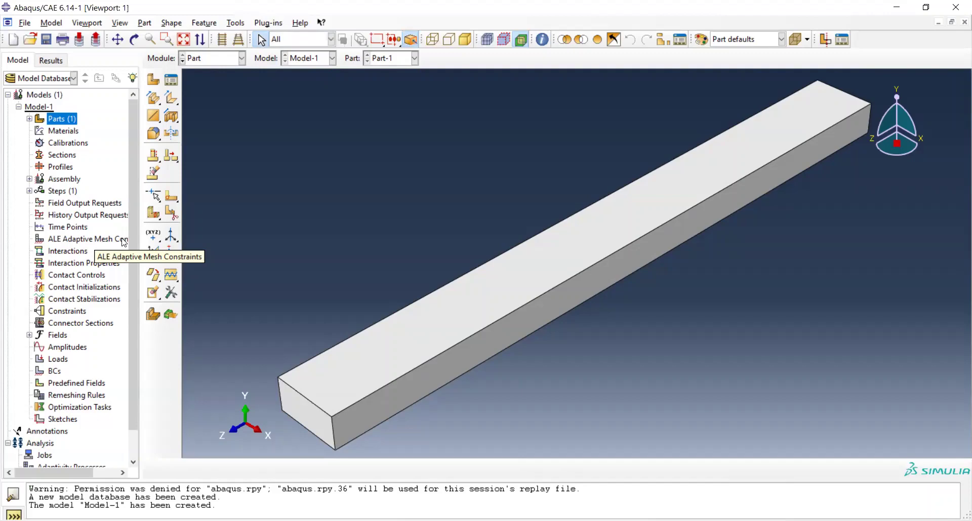
Create a material with a uniform mass density of 1.033e-3
double_click(73, 133)
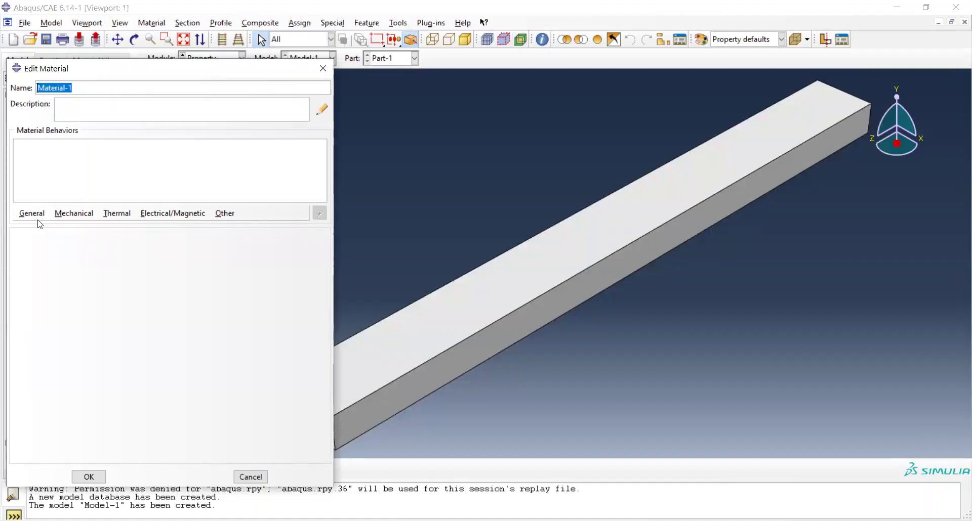
click(32, 214)
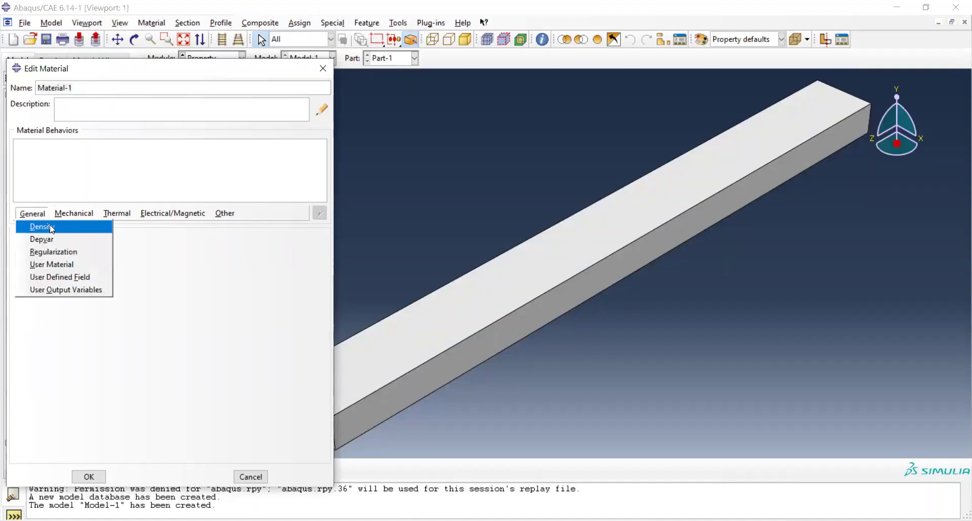
click(50, 226)
double_click(84, 337)
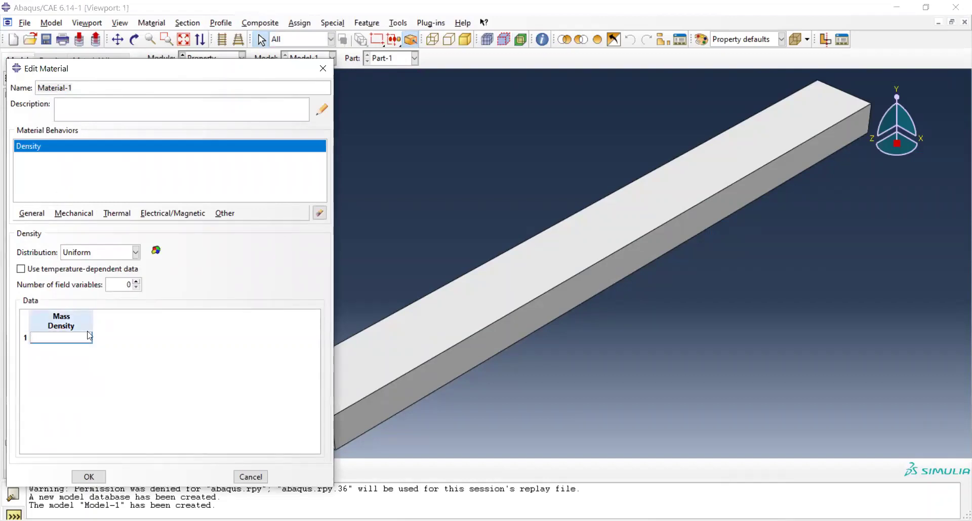
text(1.033e-3)
click(120, 333)
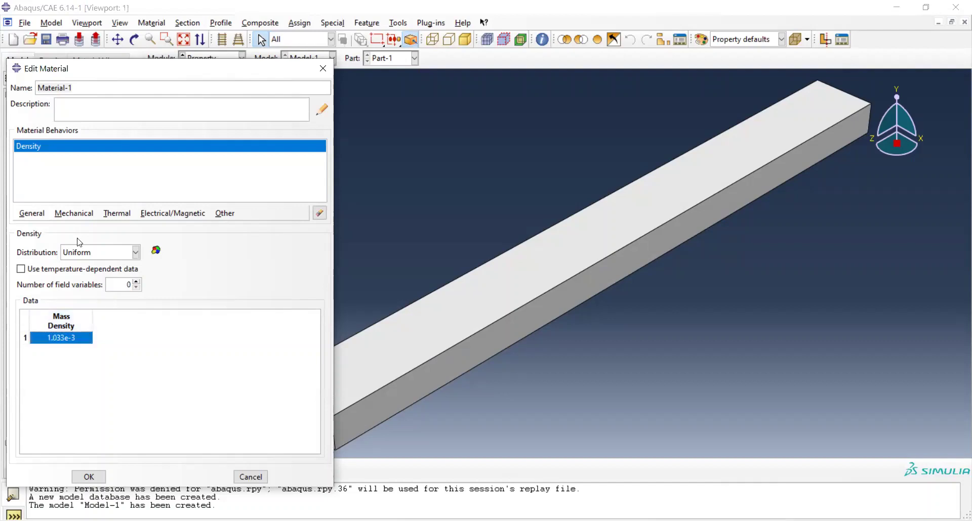
Add isotropic elastic behavior to the material with Young's modulus 38e3 and Poisson's ratio 0.3, and save the material
click(76, 213)
mouse_move(90, 228)
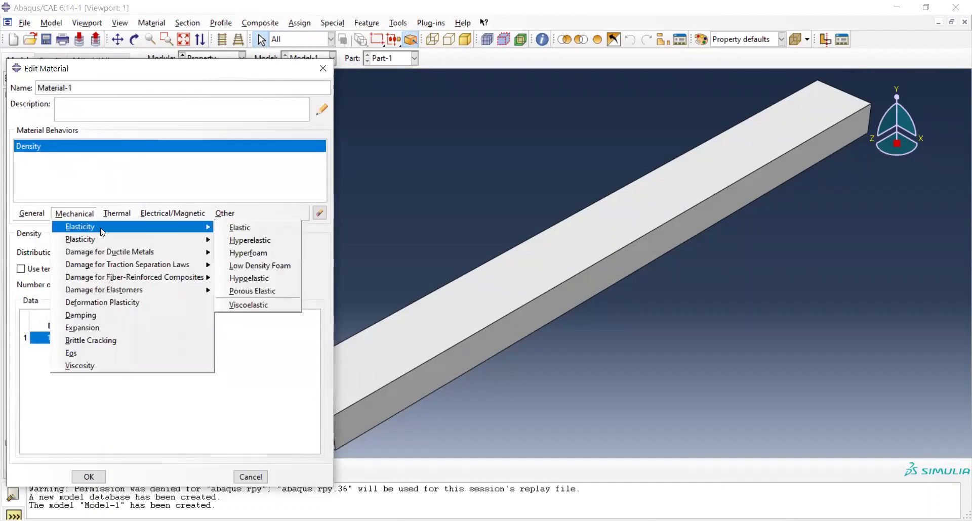
click(243, 228)
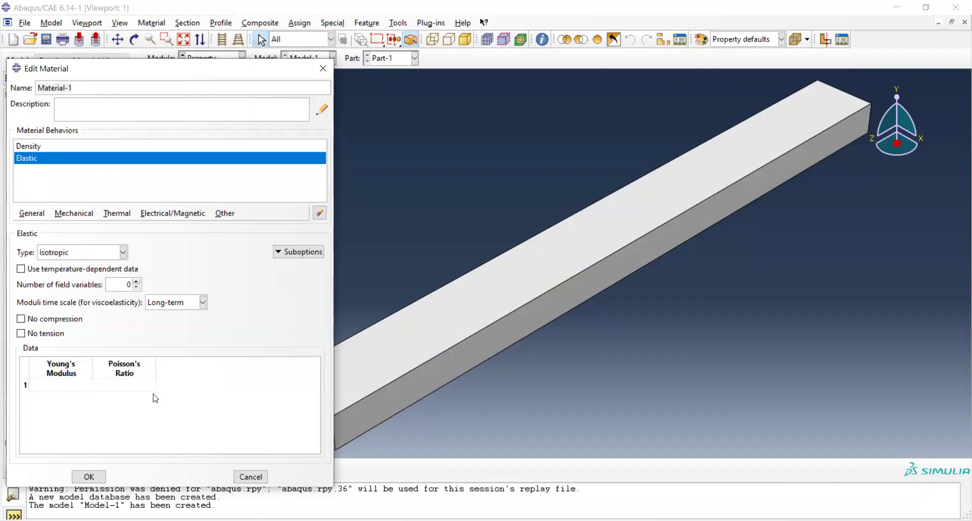
click(79, 387)
text(38e3)
click(133, 388)
text(0.3)
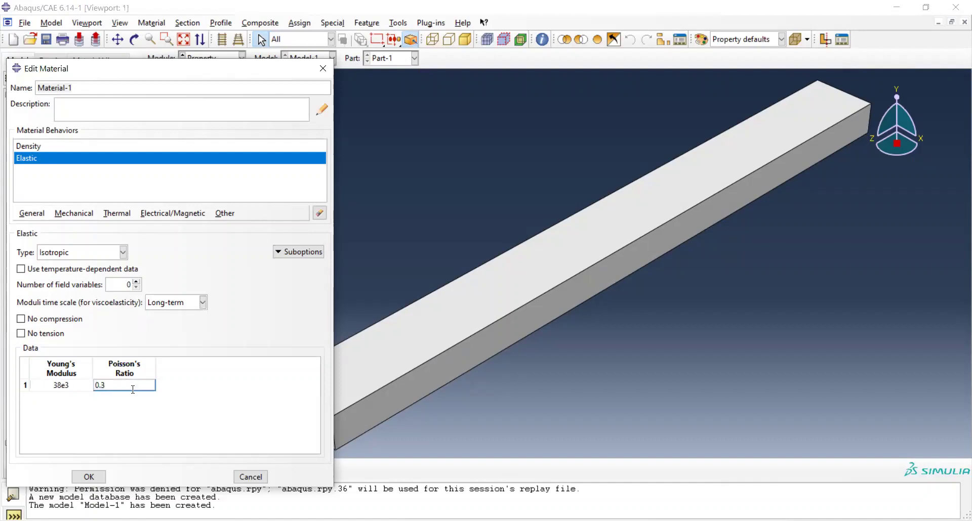
key(Return)
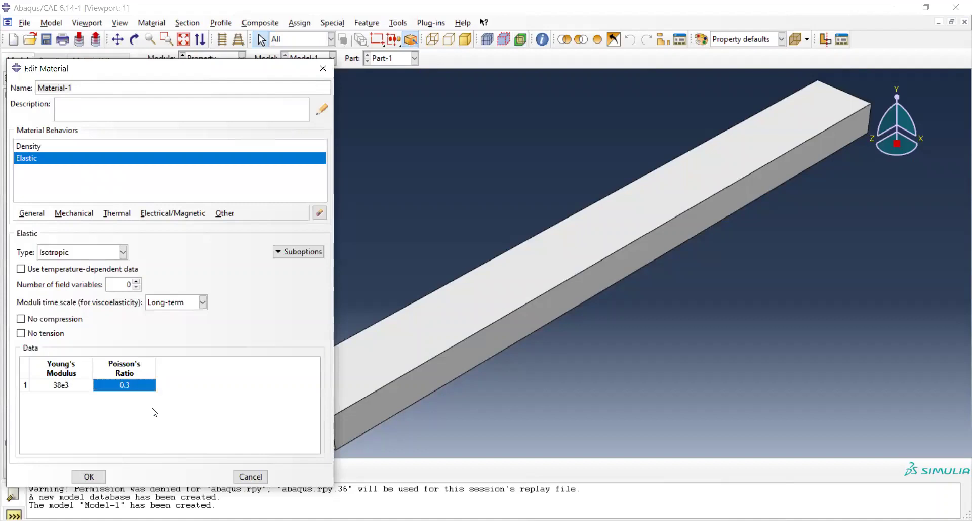
click(96, 482)
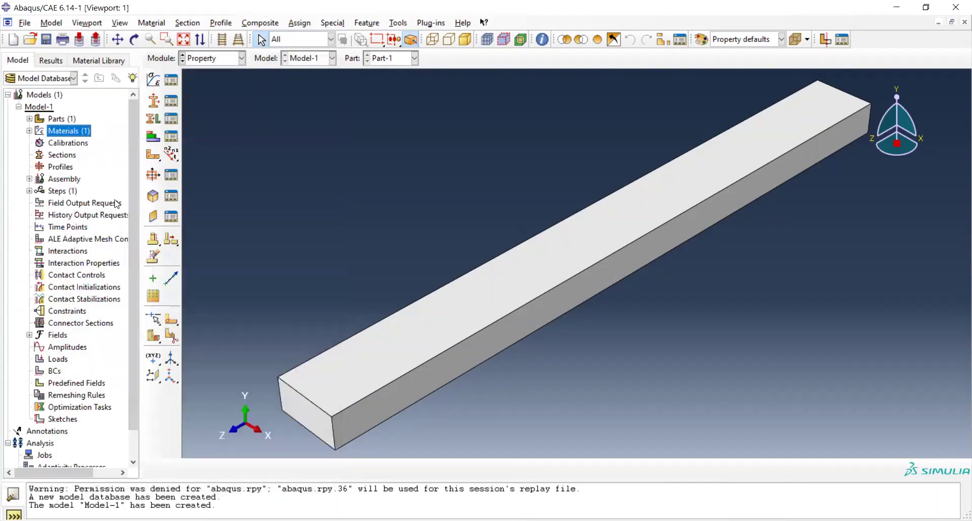
Create a solid homogeneous section that uses Material-1
double_click(61, 155)
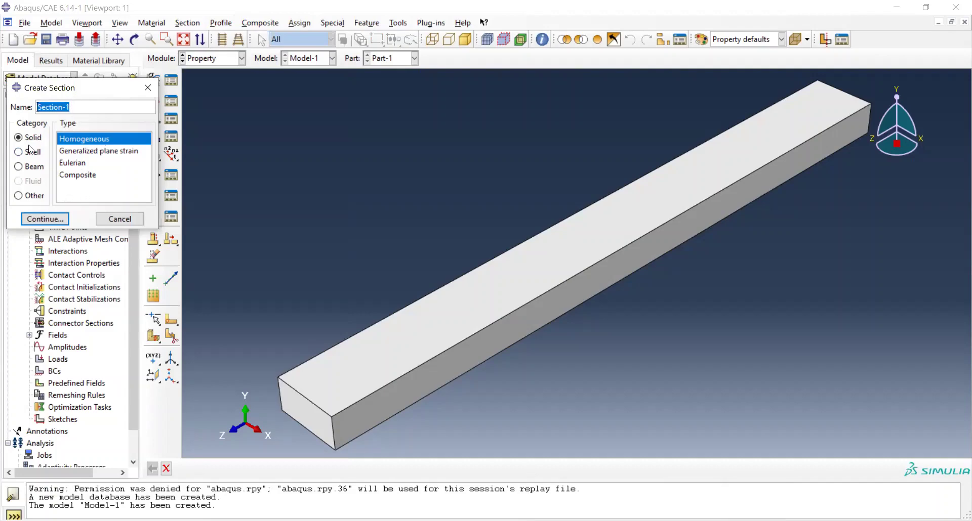
click(47, 221)
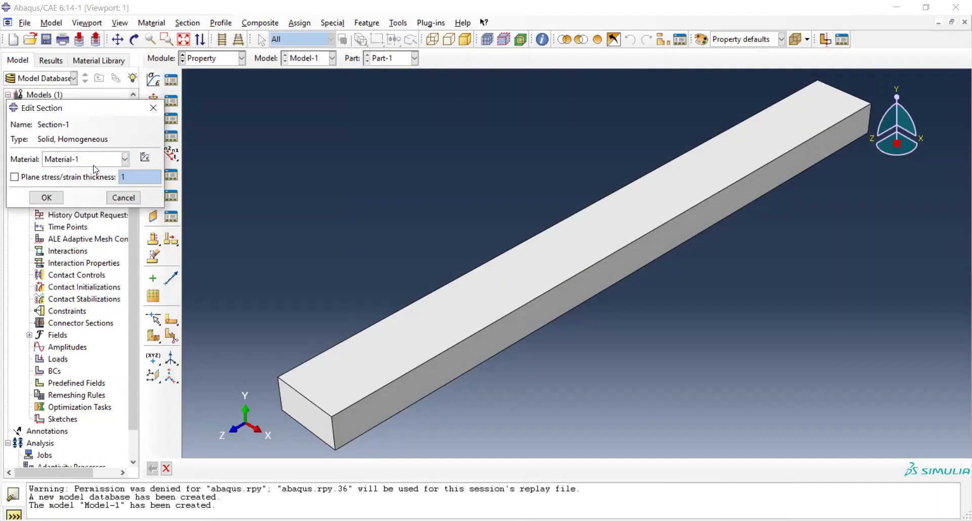
click(124, 160)
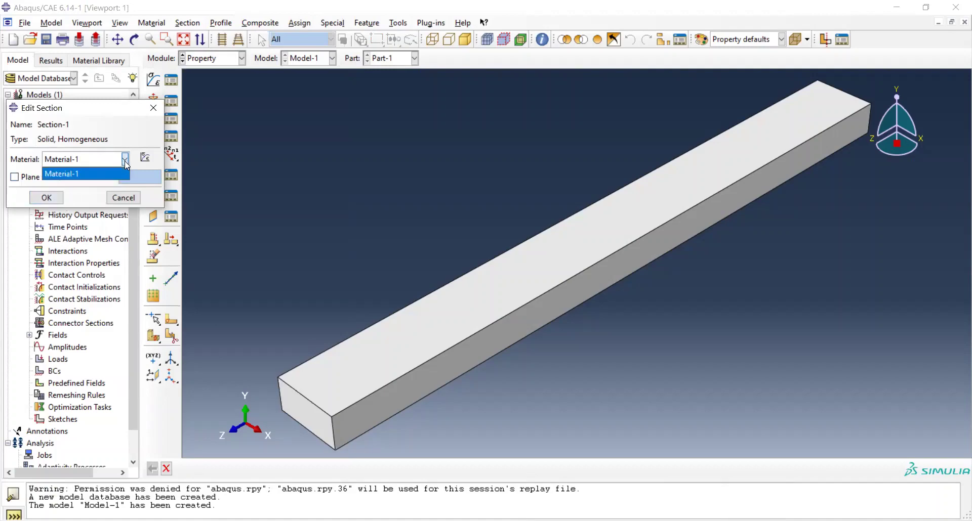
click(110, 164)
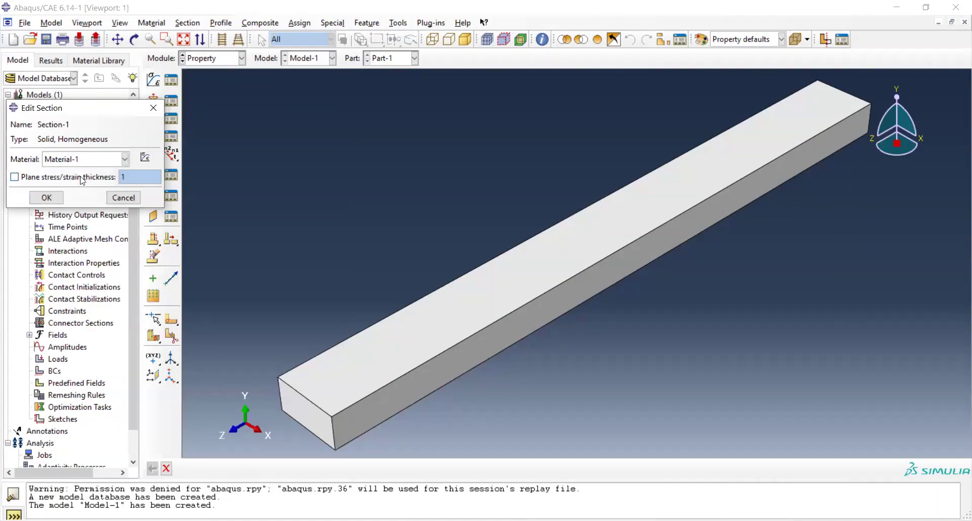
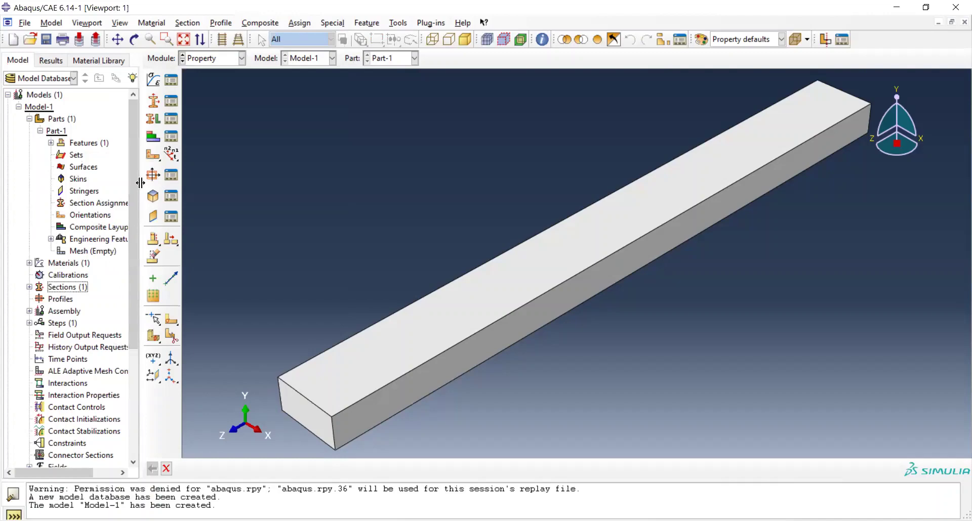
Assign Section-1 to the whole solid beam, without creating a set for the region
drag(140, 184, 216, 182)
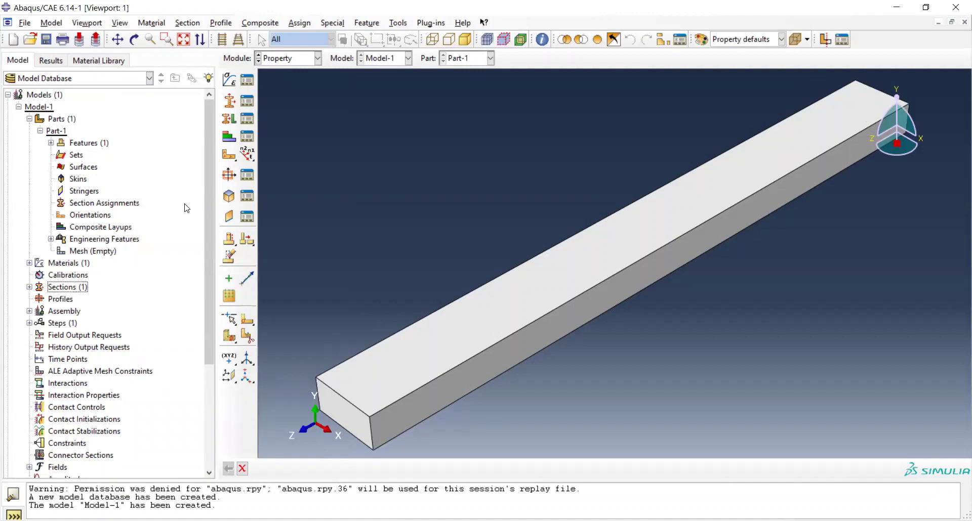
click(123, 205)
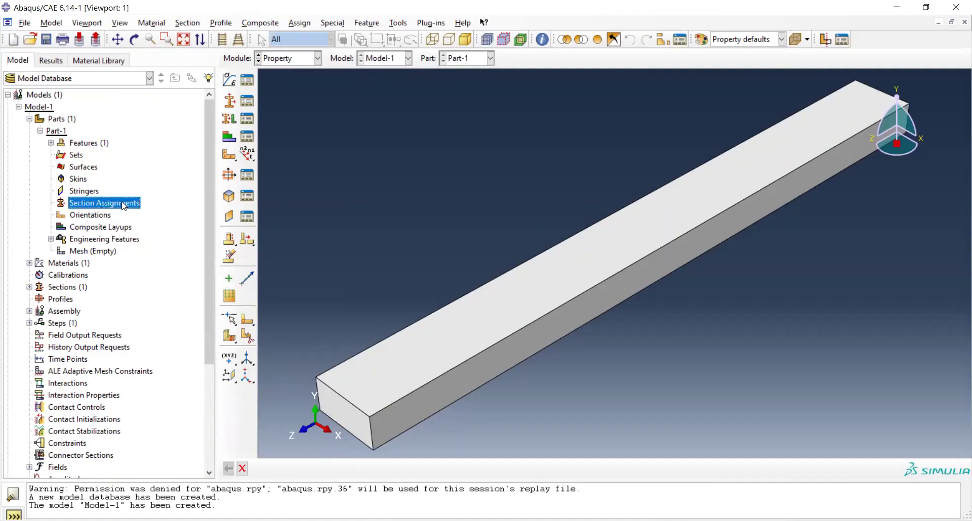
right_click(123, 205)
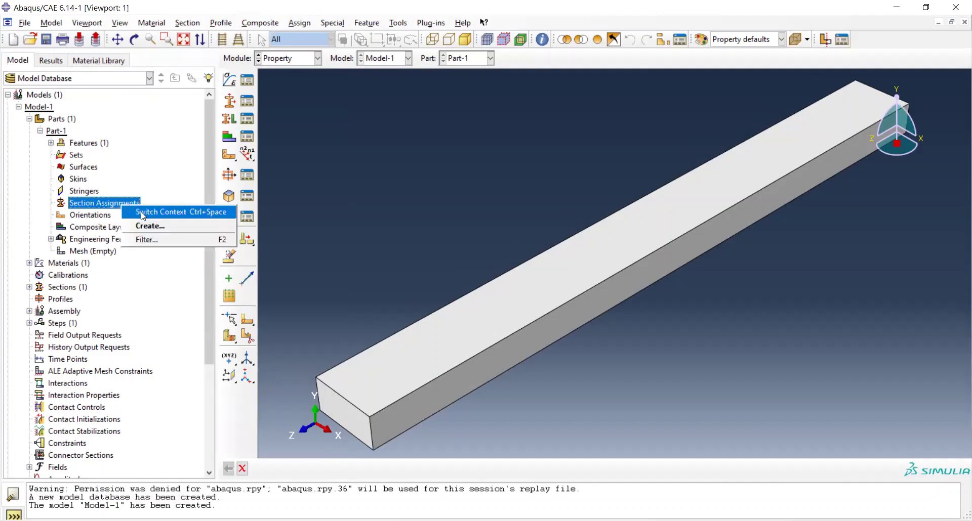
click(116, 203)
double_click(116, 203)
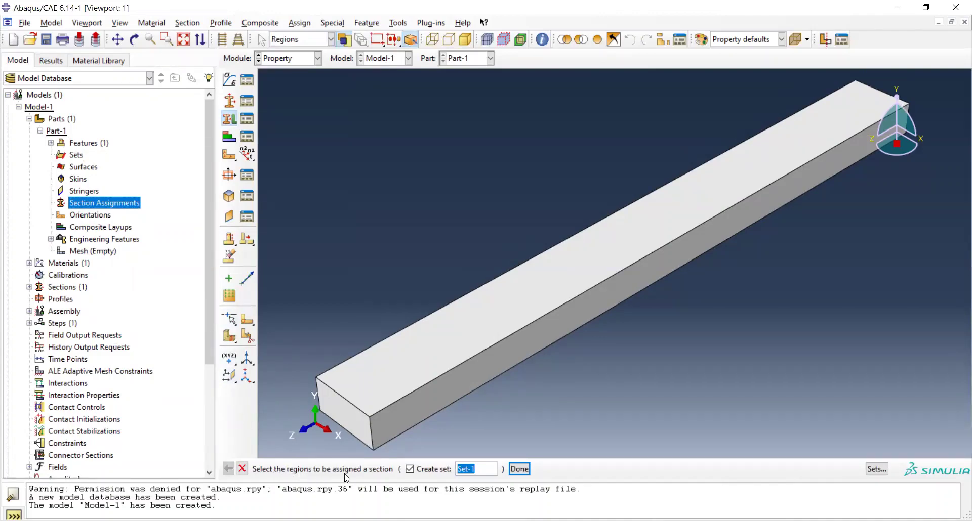
click(458, 402)
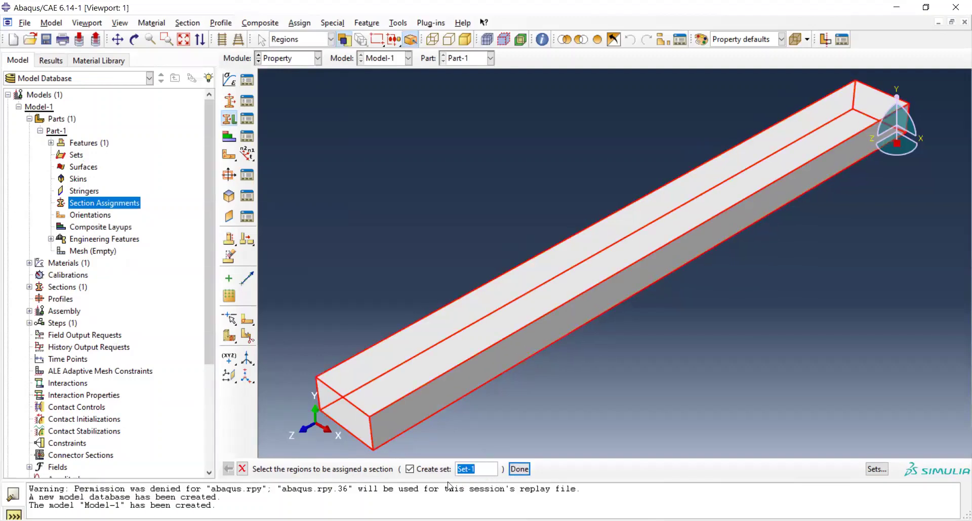
click(410, 469)
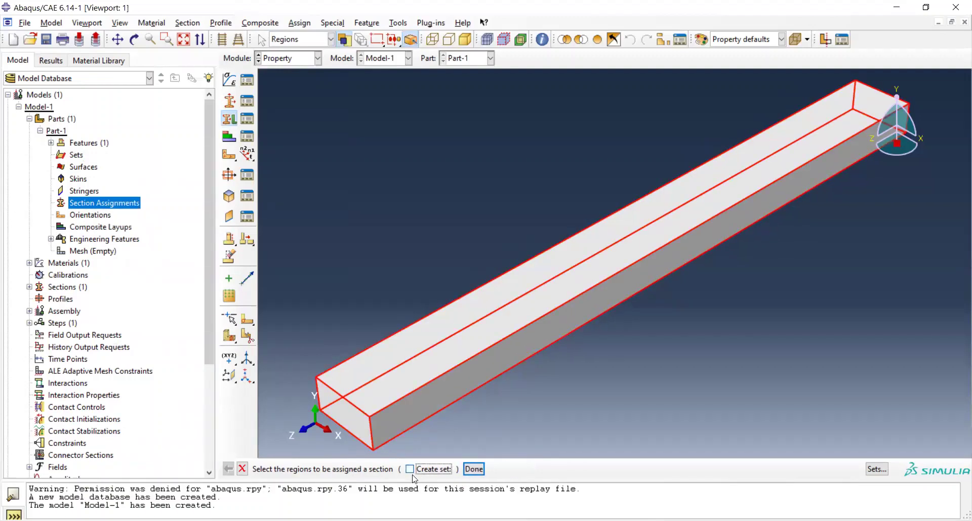
middle_click(473, 474)
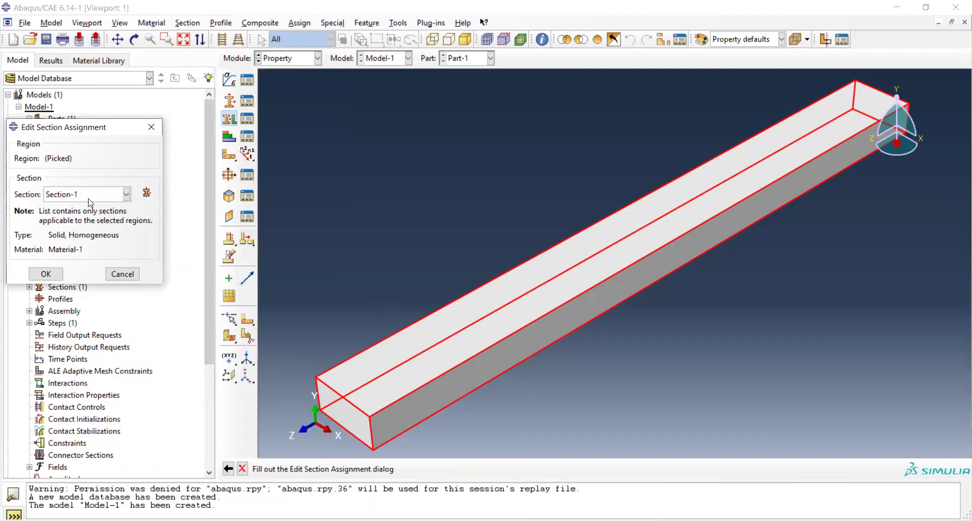
click(47, 274)
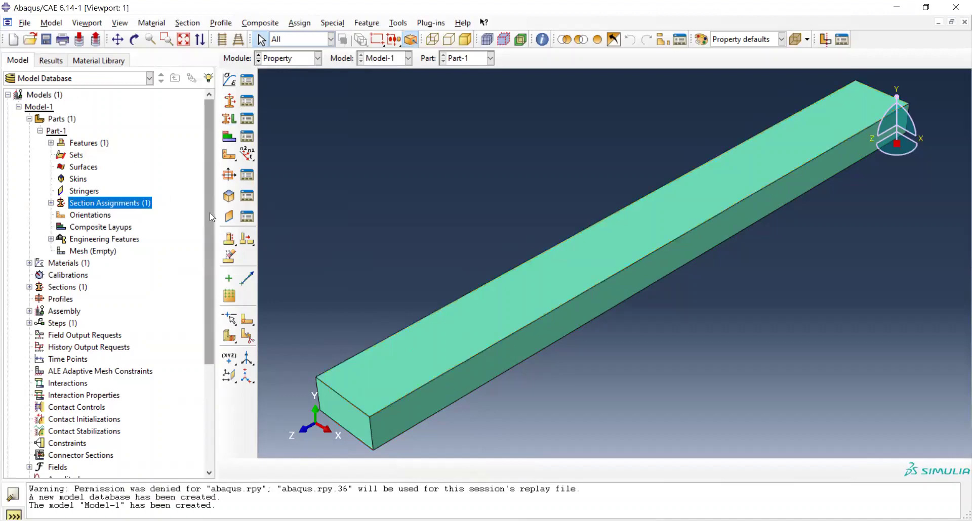
Create an analysis step named Modal Analysis after the Initial step, using the linear perturbation Frequency procedure
drag(210, 213, 207, 238)
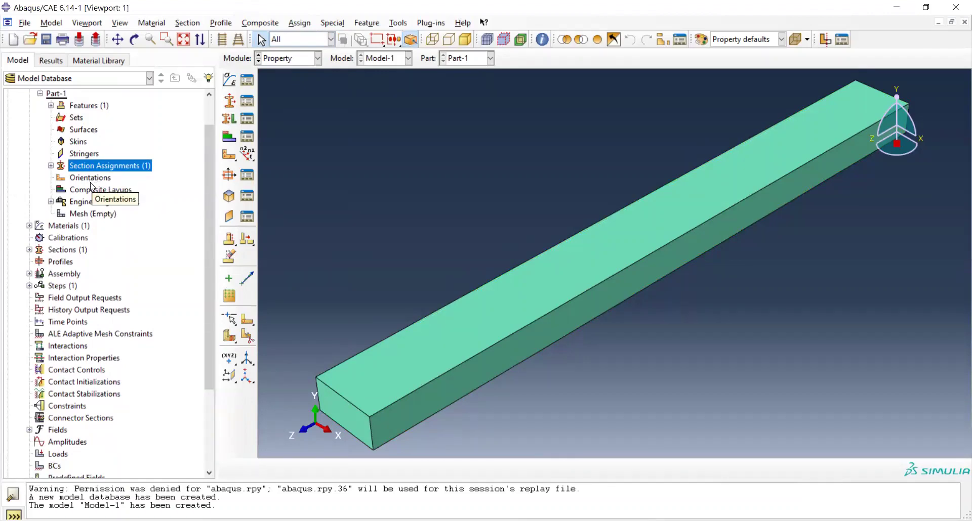
click(40, 93)
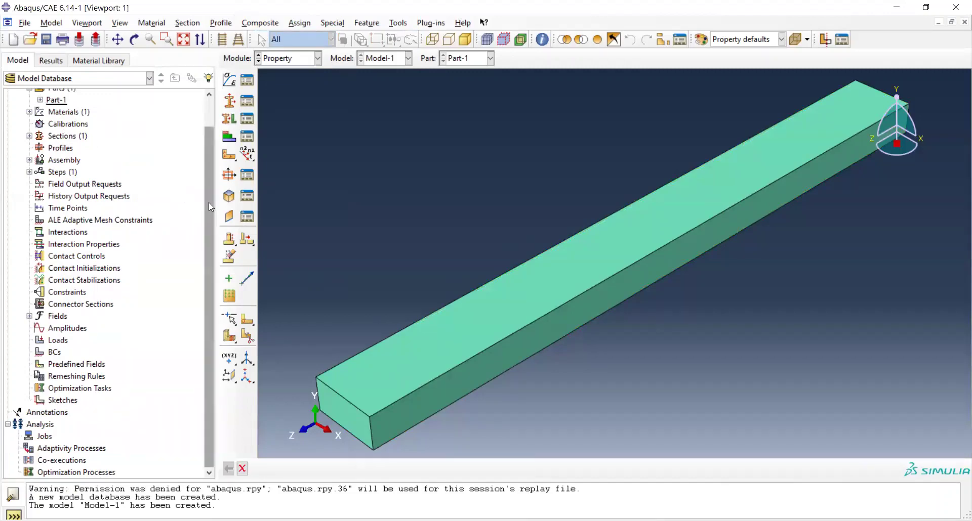
click(30, 173)
click(65, 172)
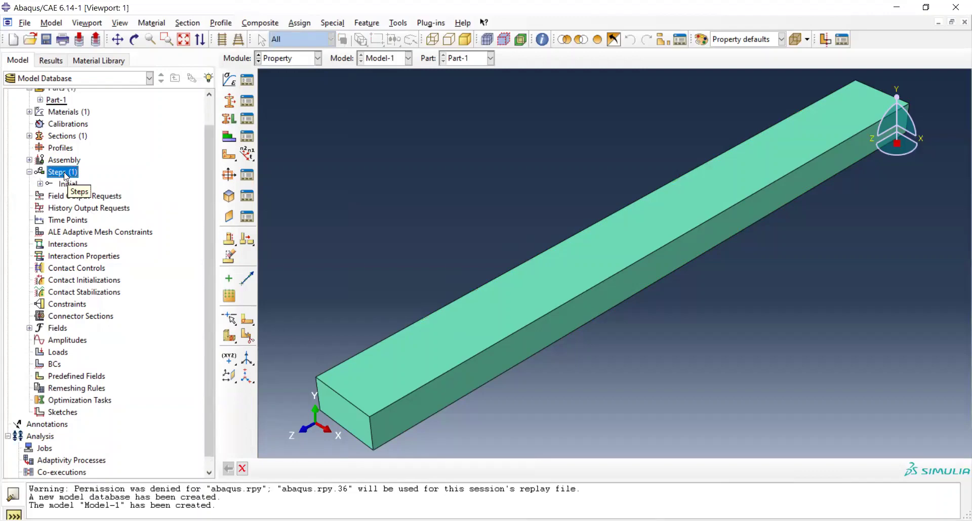
double_click(65, 173)
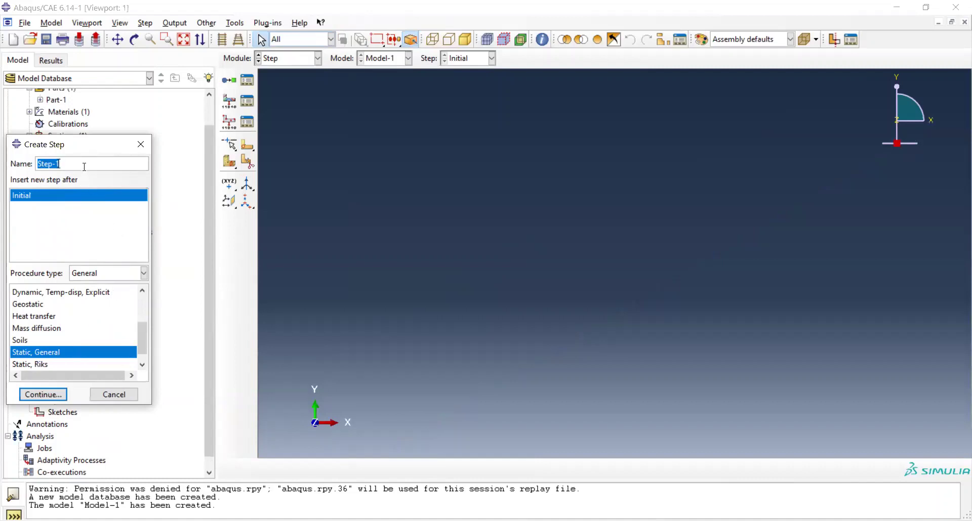
text(Modal Analysis)
click(144, 273)
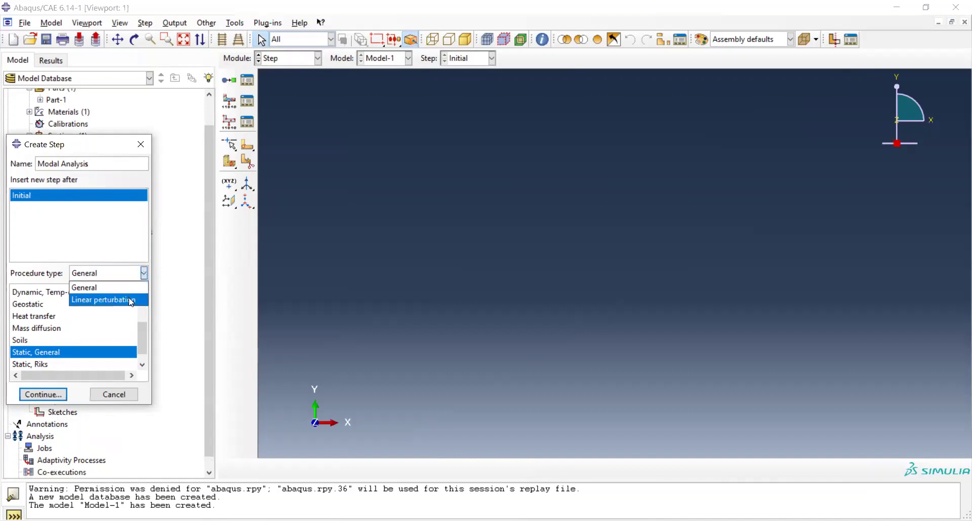
click(131, 301)
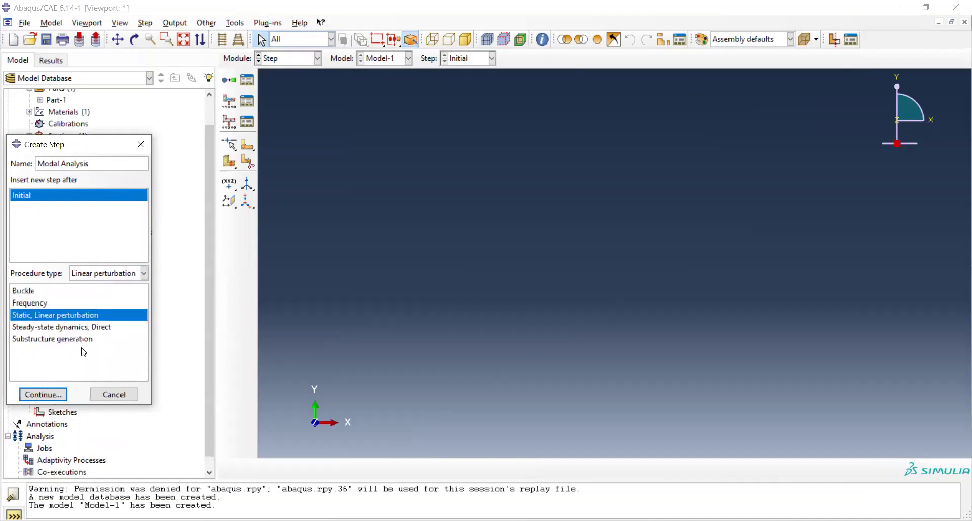
click(50, 307)
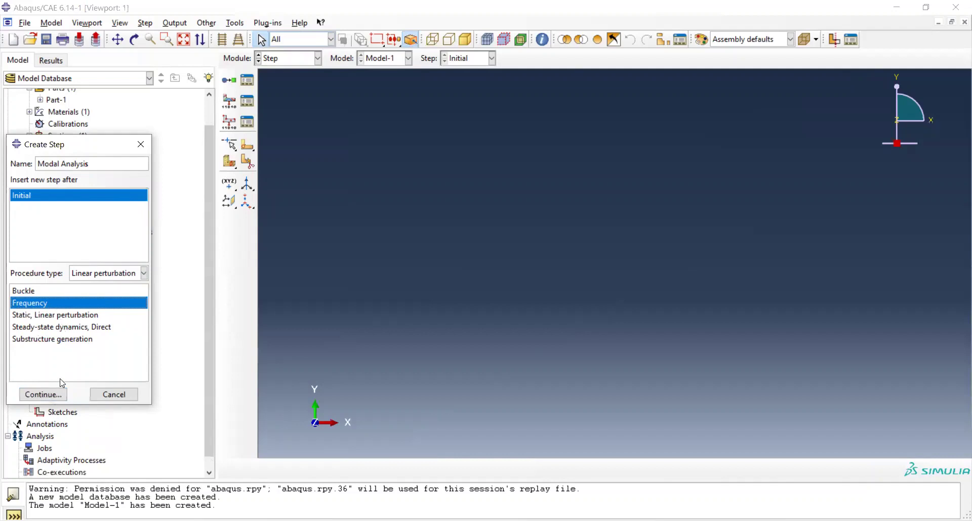
click(43, 395)
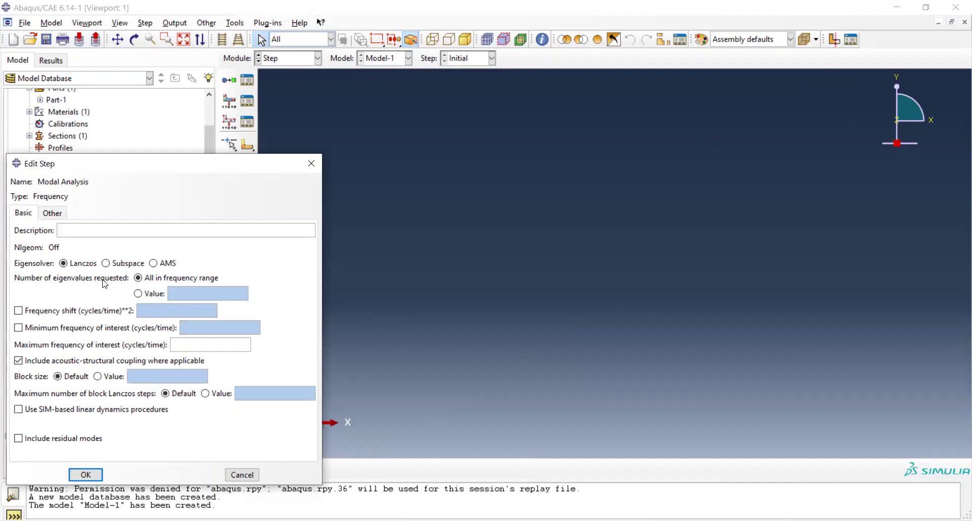
Request 6 eigenvalues between frequencies 1 and 100, exclude acoustic-structural coupling, and save the modal step
click(137, 294)
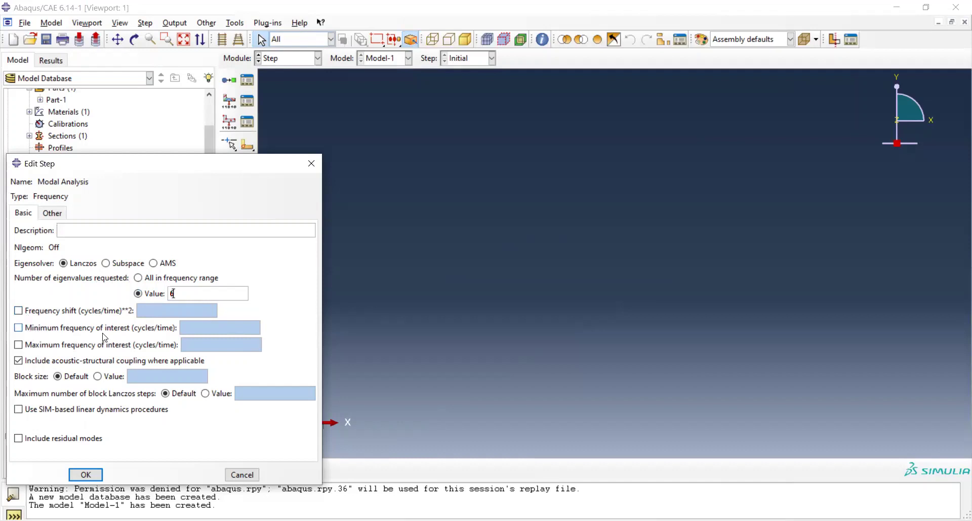
click(28, 332)
click(188, 329)
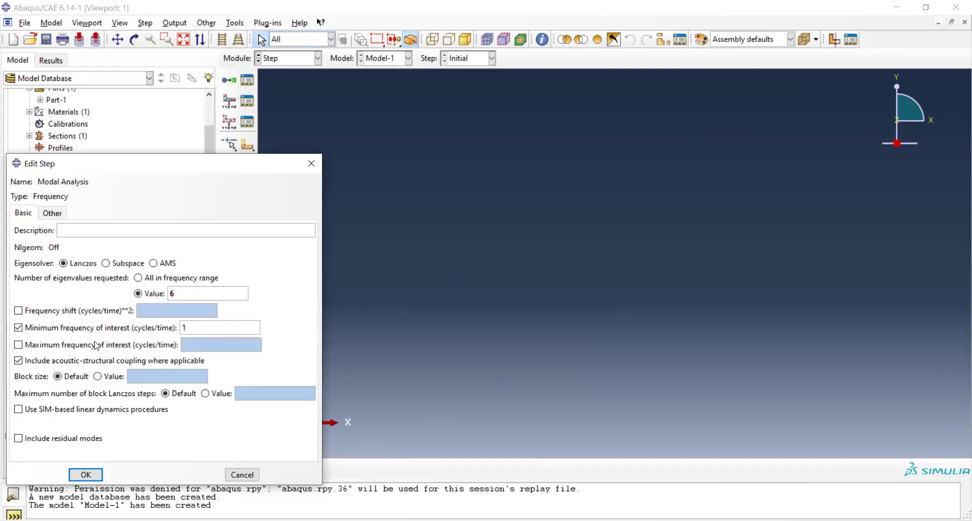
click(19, 346)
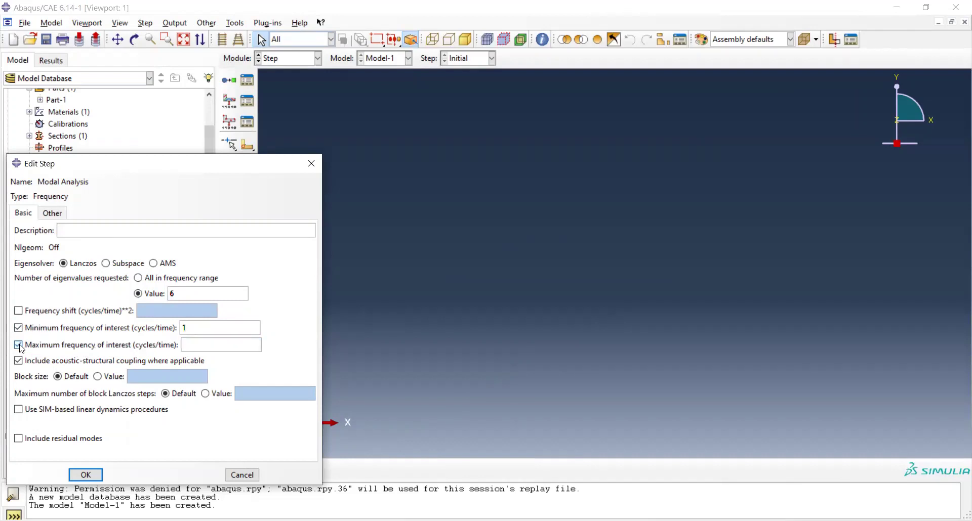
click(205, 344)
text(100)
click(18, 362)
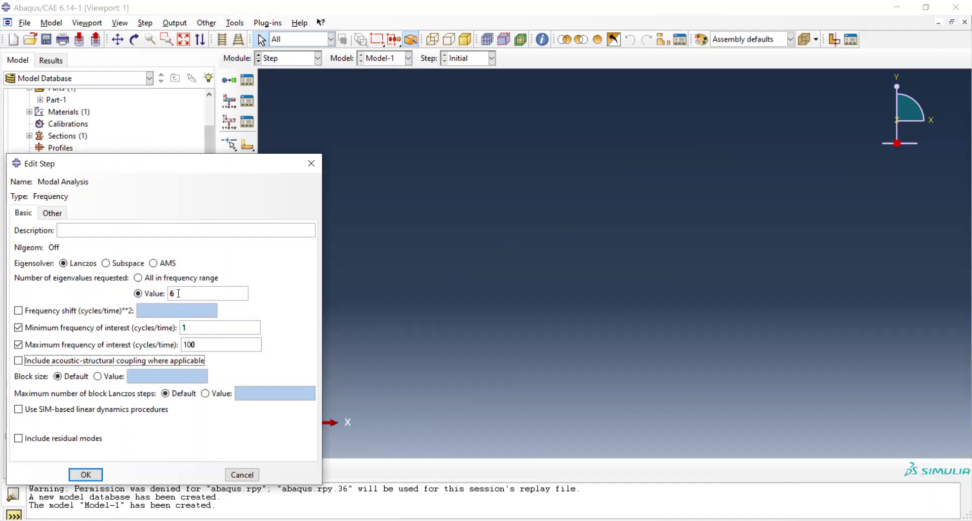
click(92, 478)
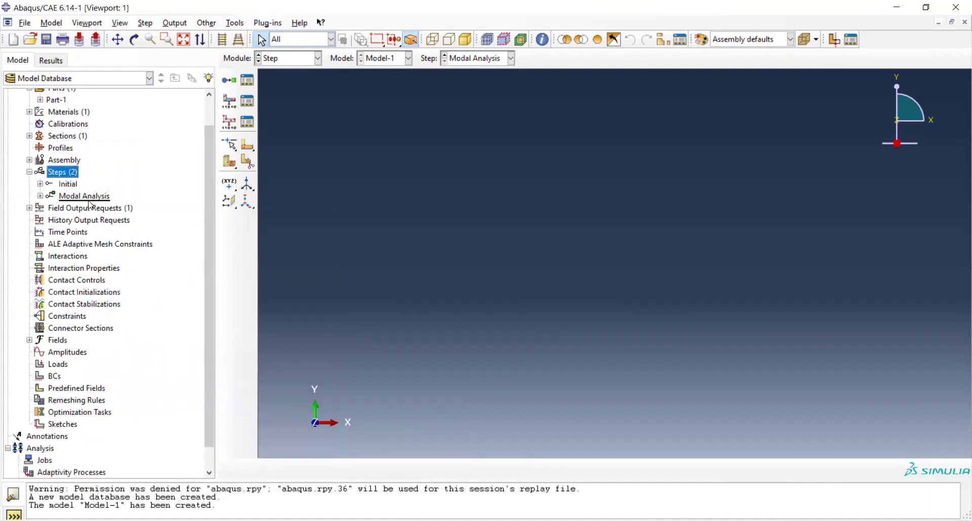
Create a step named Harmonic Analysis after Modal Analysis, using the linear perturbation procedure Steady-state dynamics, Direct
mouse_move(90, 204)
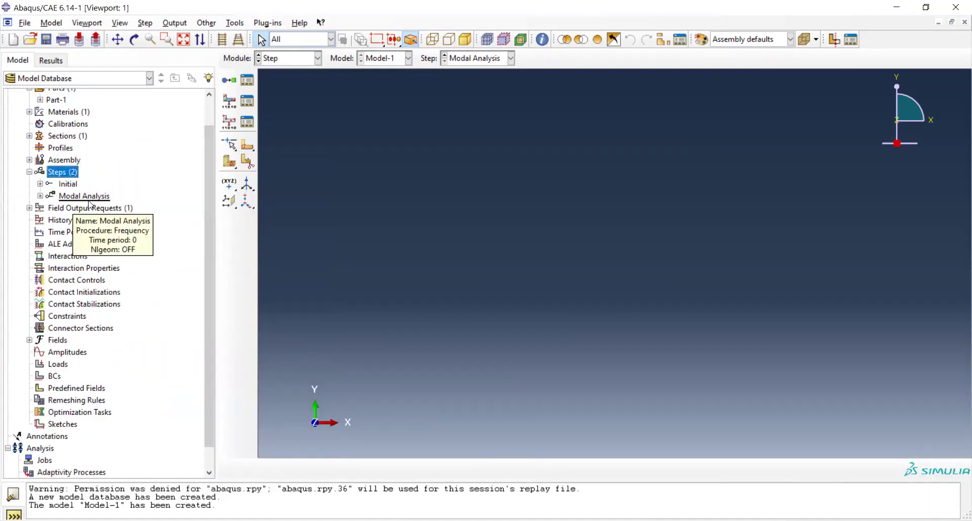
double_click(65, 173)
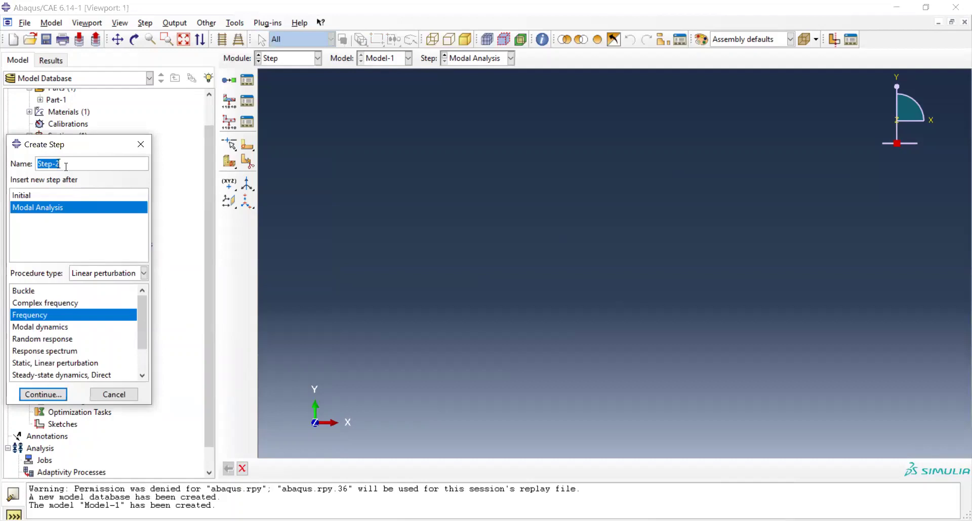
text(Harmonic Analyi)
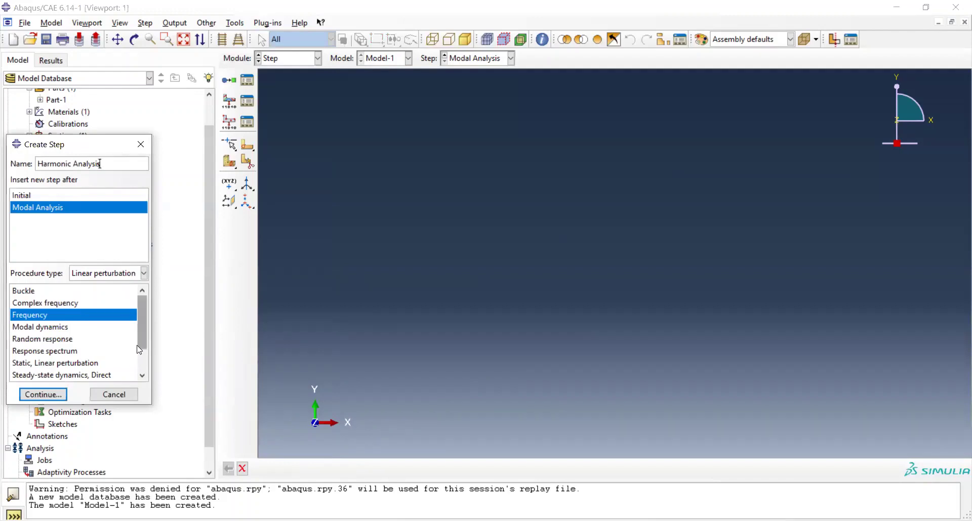
scroll(50, 363, down, 2)
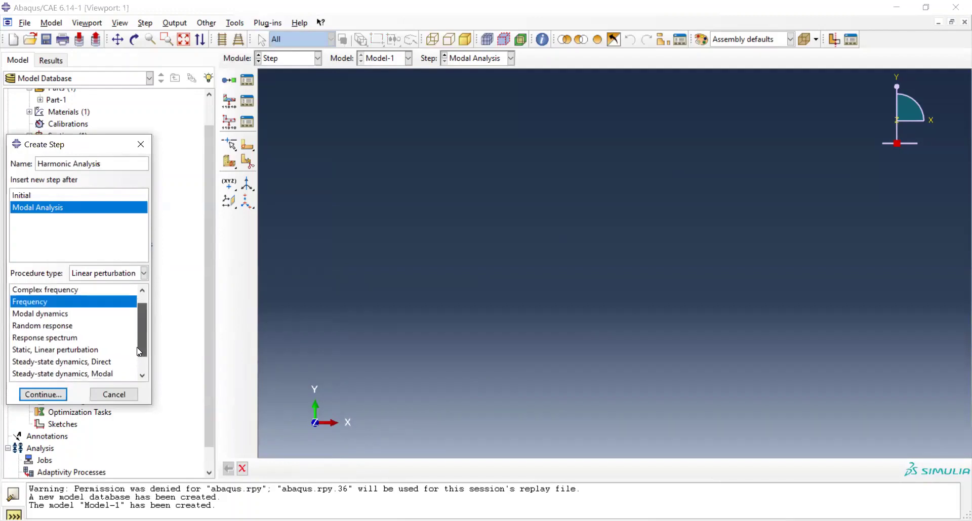
click(92, 359)
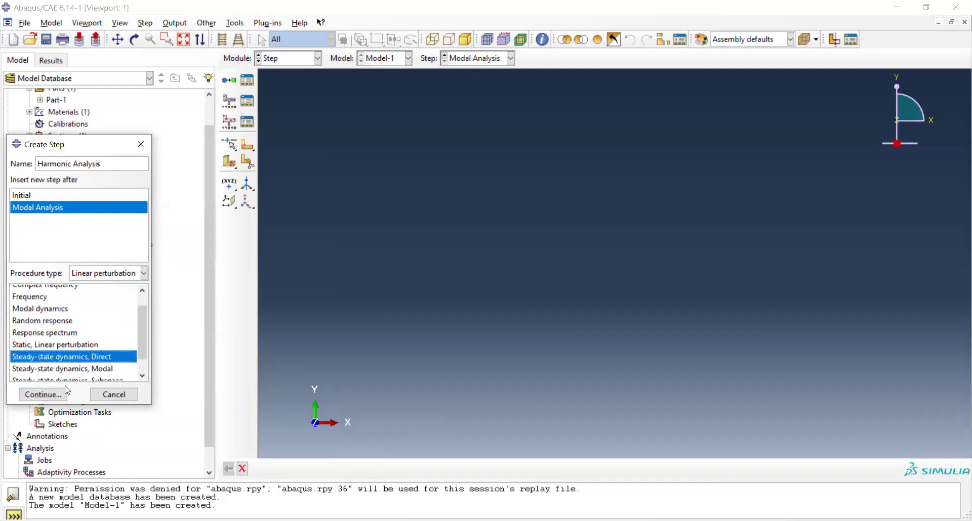
click(45, 395)
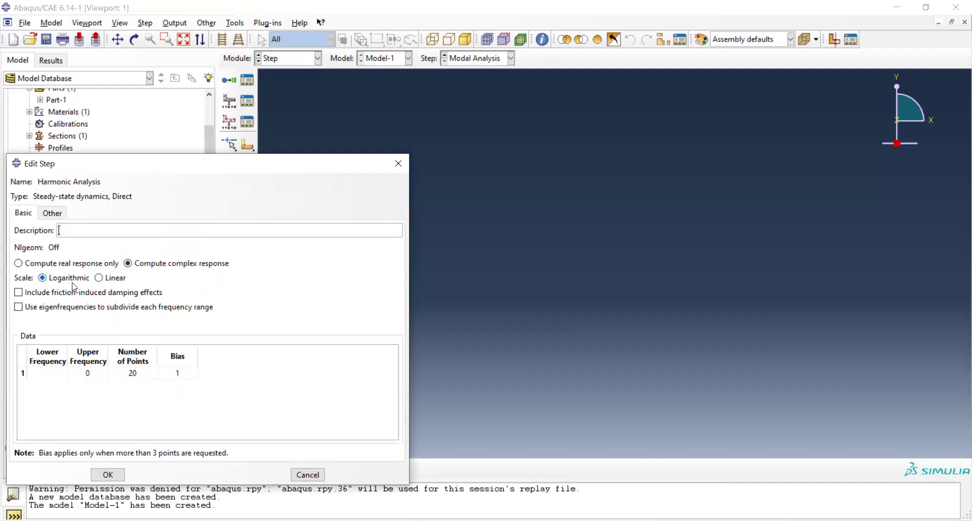
Give the harmonic step a linear scale, lower frequency 1, upper frequency 100 and 50 points, and save it
click(98, 279)
click(50, 373)
click(96, 375)
text(100)
click(145, 371)
text(5)
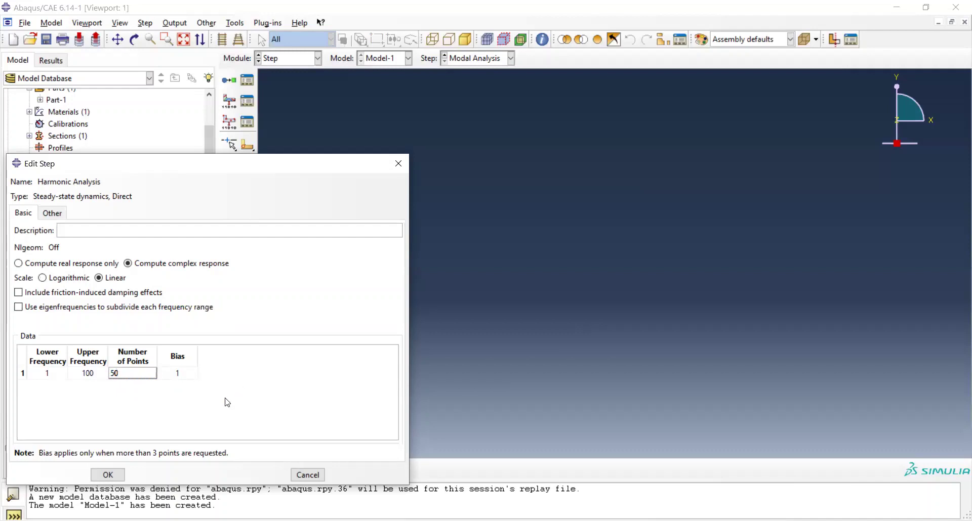
click(248, 407)
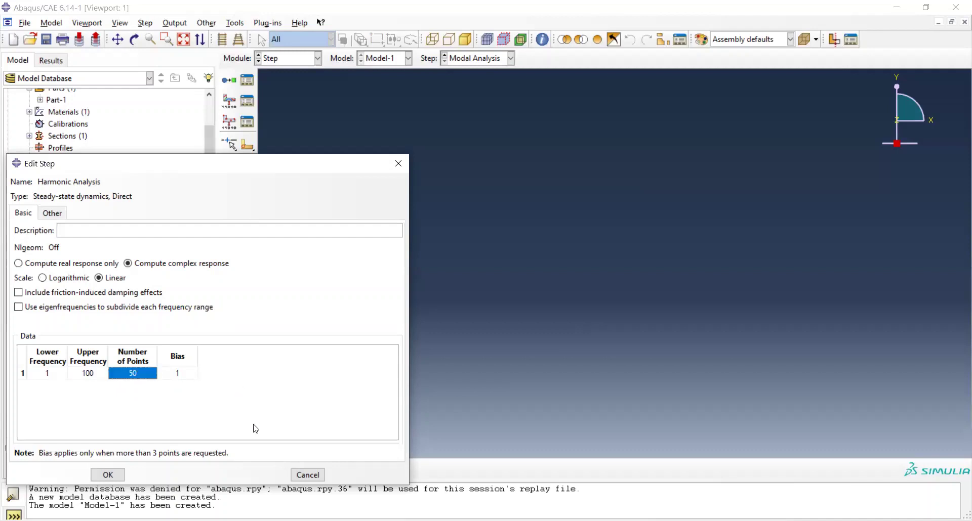
click(108, 475)
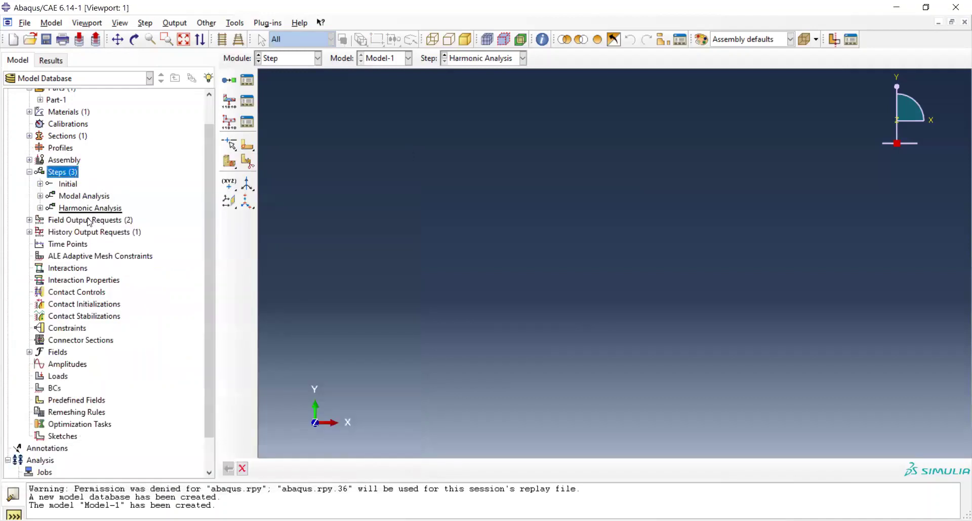
Try to create a boundary condition in Model-1
mouse_move(85, 214)
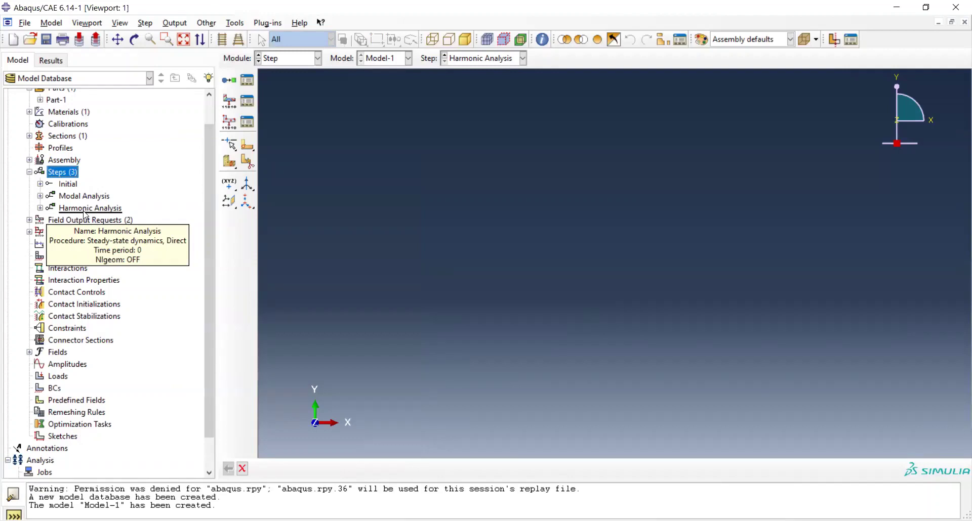
click(55, 389)
double_click(54, 389)
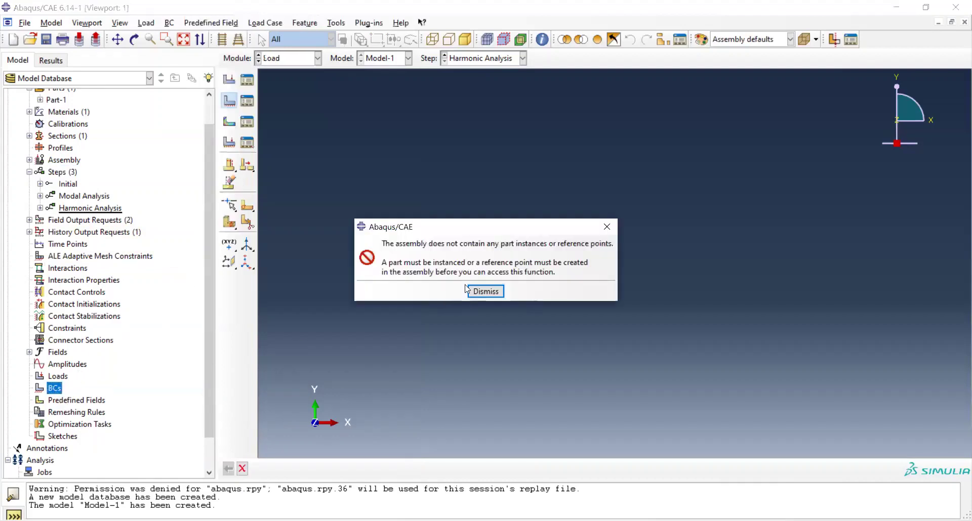
click(607, 227)
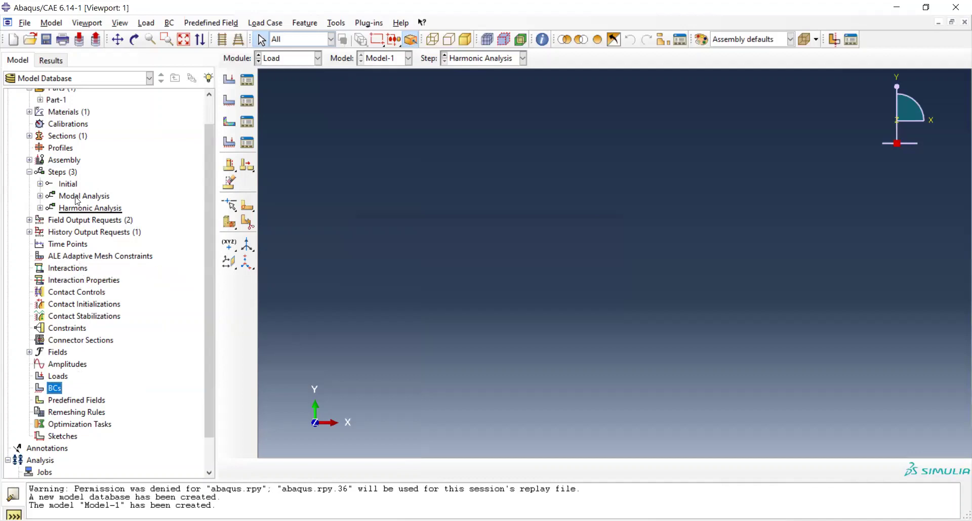
Create an independent (mesh on instance) instance of Part-1 in the assembly
click(30, 160)
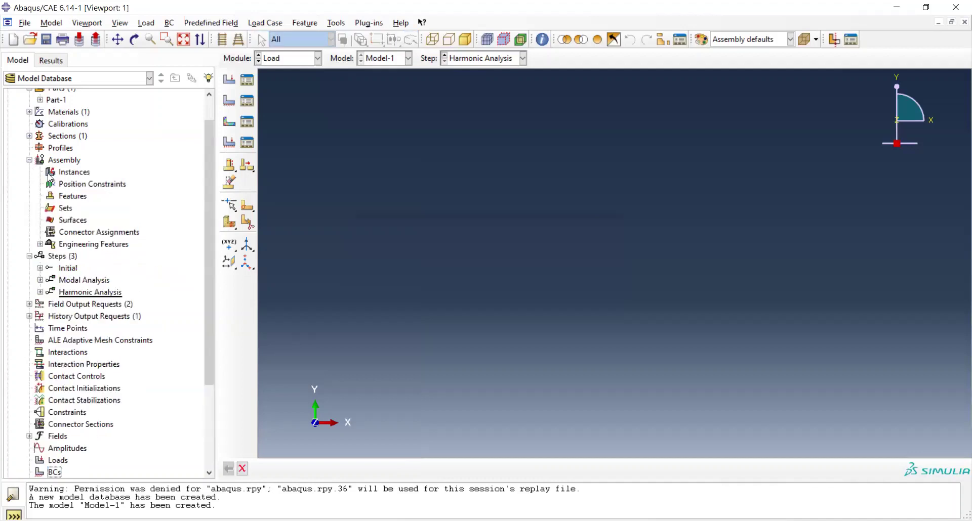
double_click(74, 172)
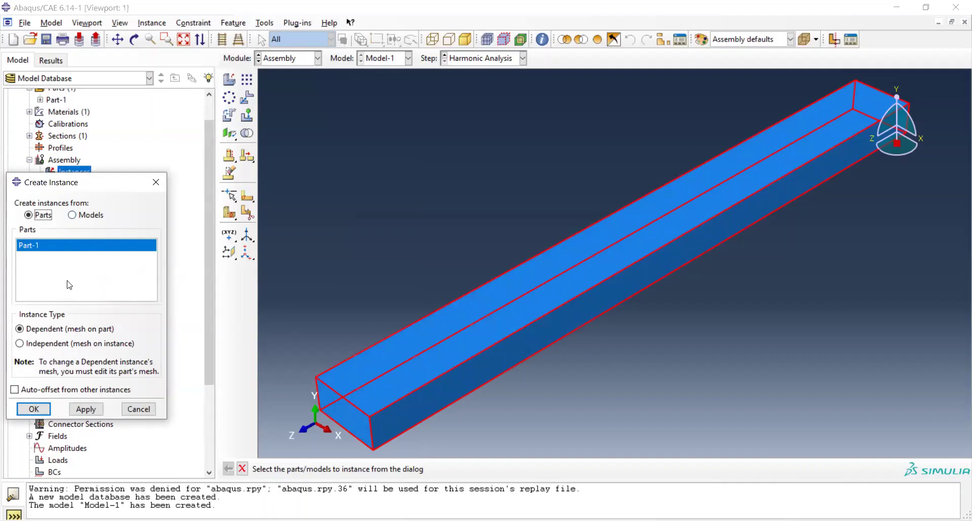
click(43, 348)
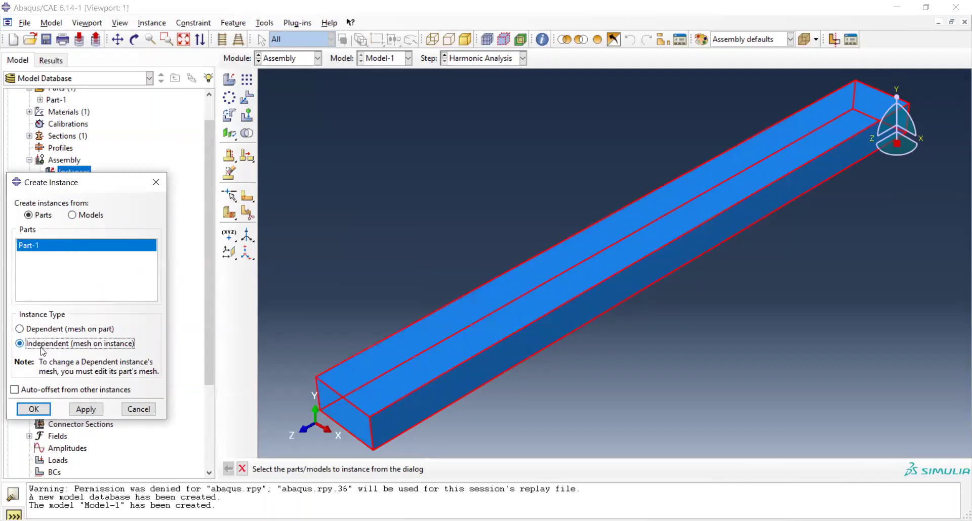
click(42, 411)
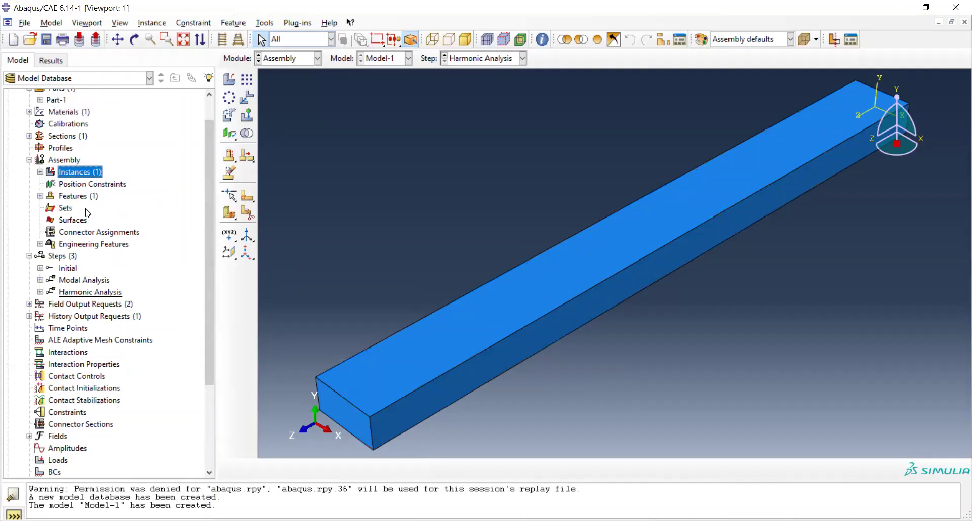
Partition the short upper edge at the beam's near end at its midpoint, using the Select midpoint/datum point method
click(248, 214)
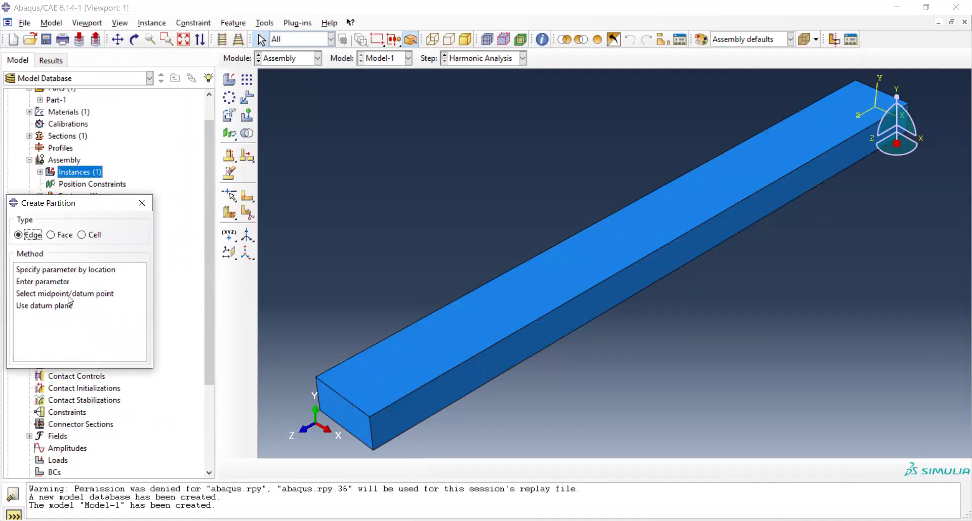
click(69, 295)
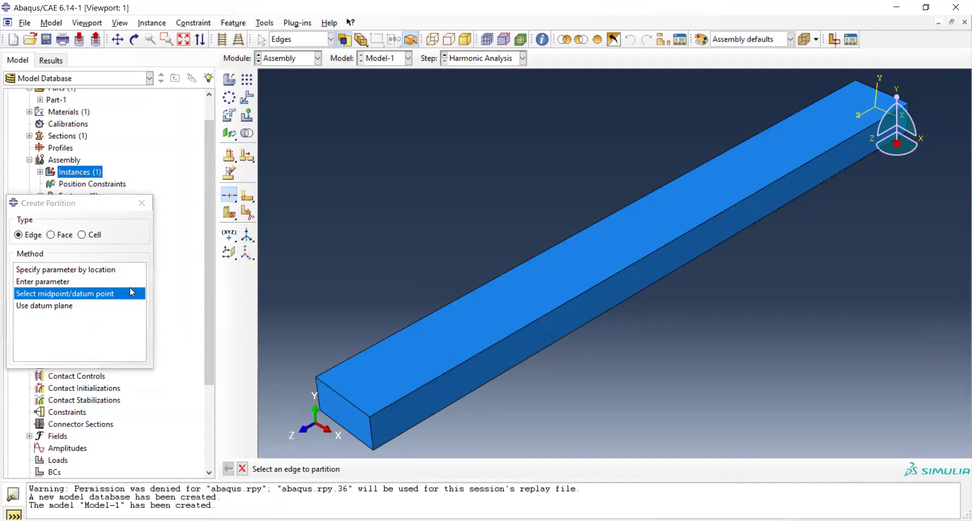
click(350, 403)
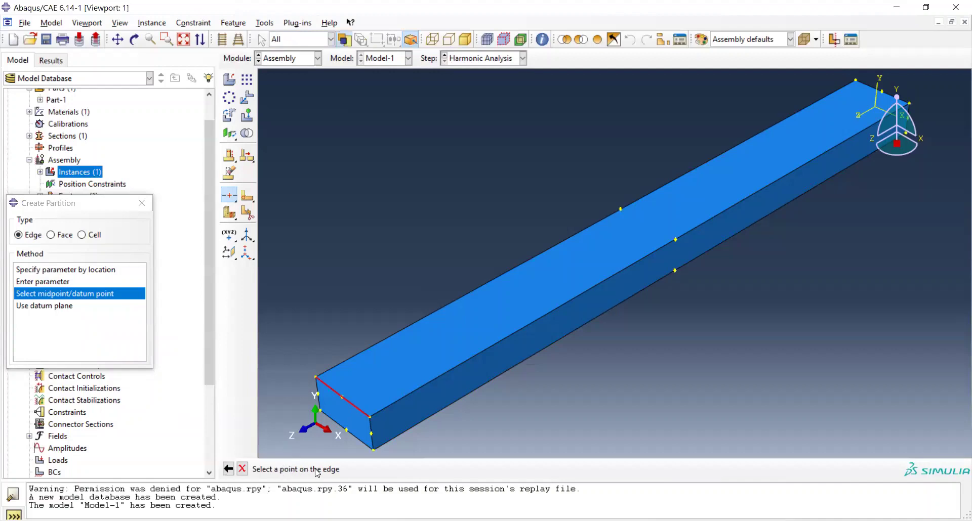
click(343, 400)
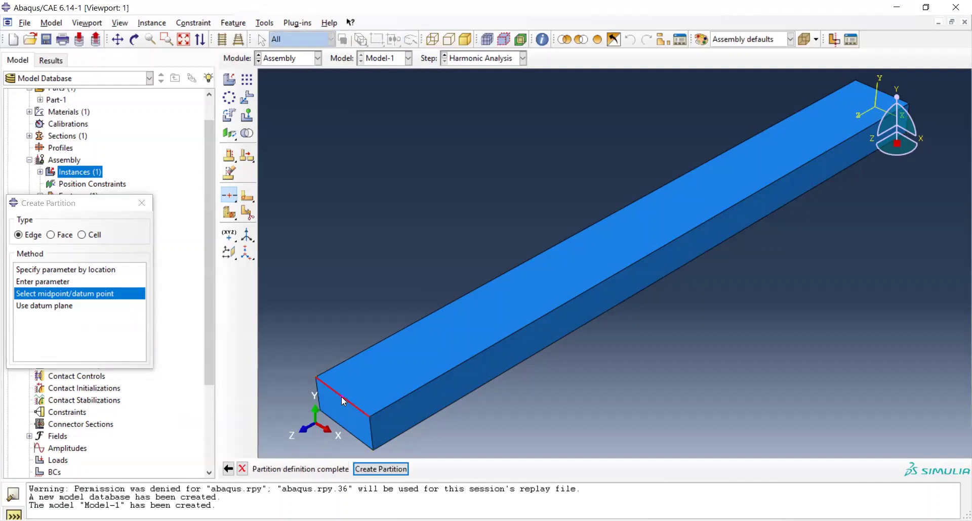
click(380, 469)
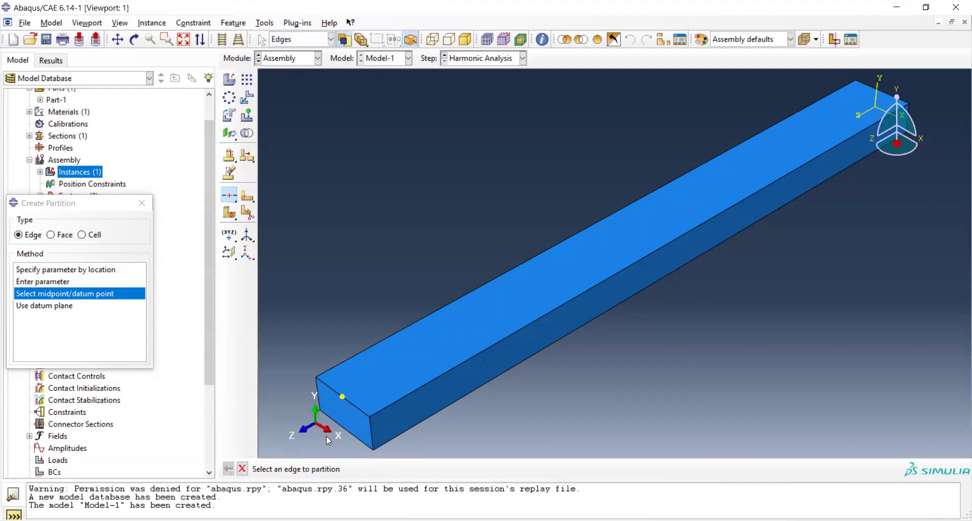
click(243, 470)
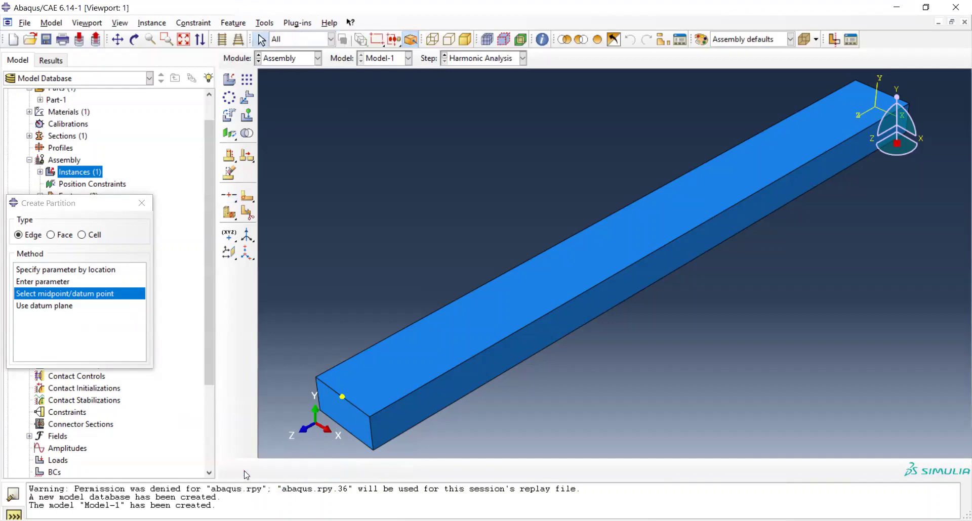
click(145, 205)
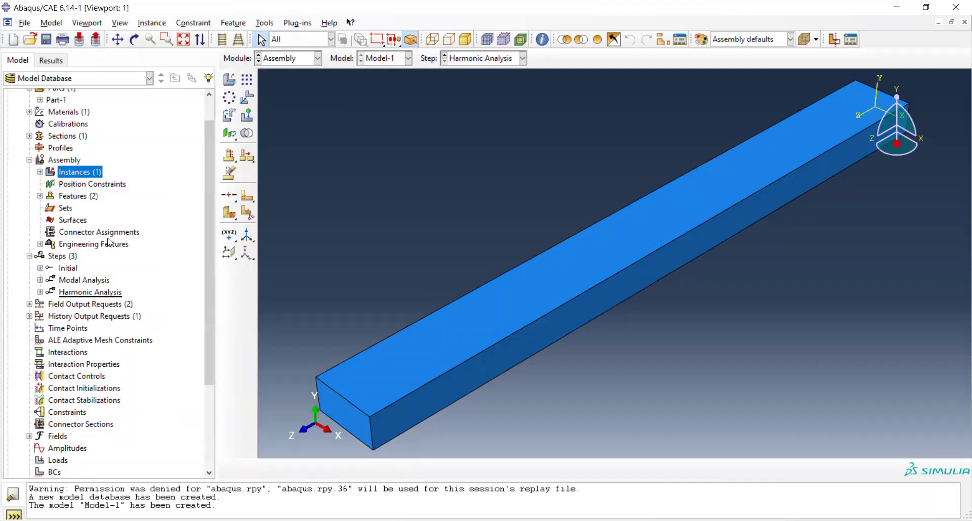
double_click(66, 208)
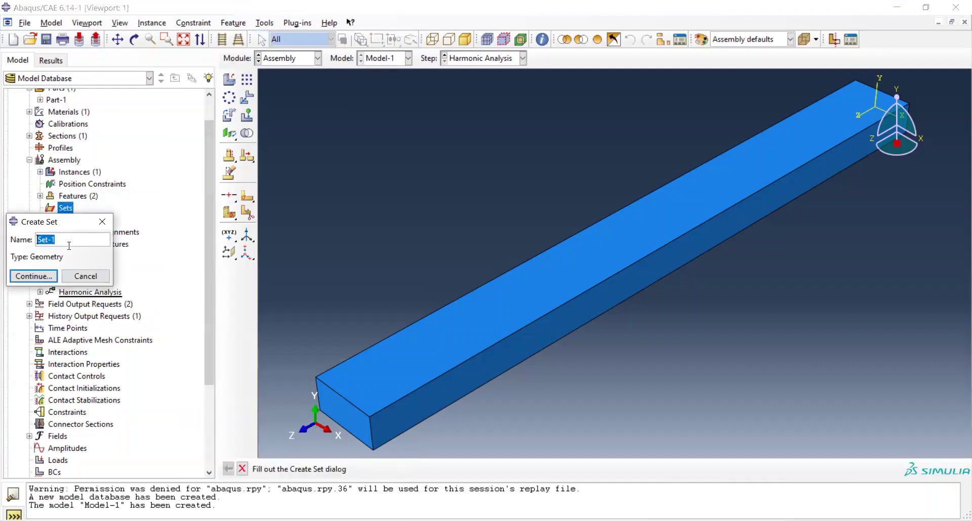
click(42, 280)
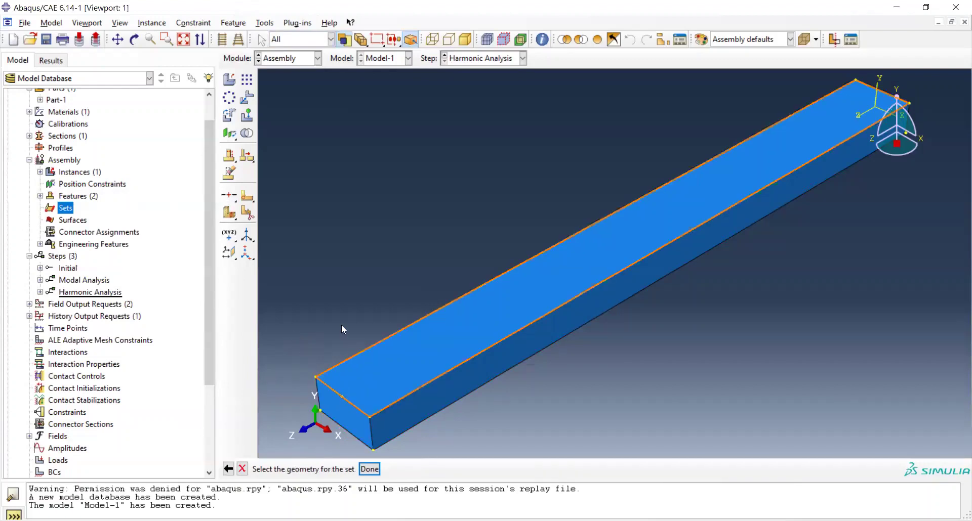
scroll(341, 326, down, 2)
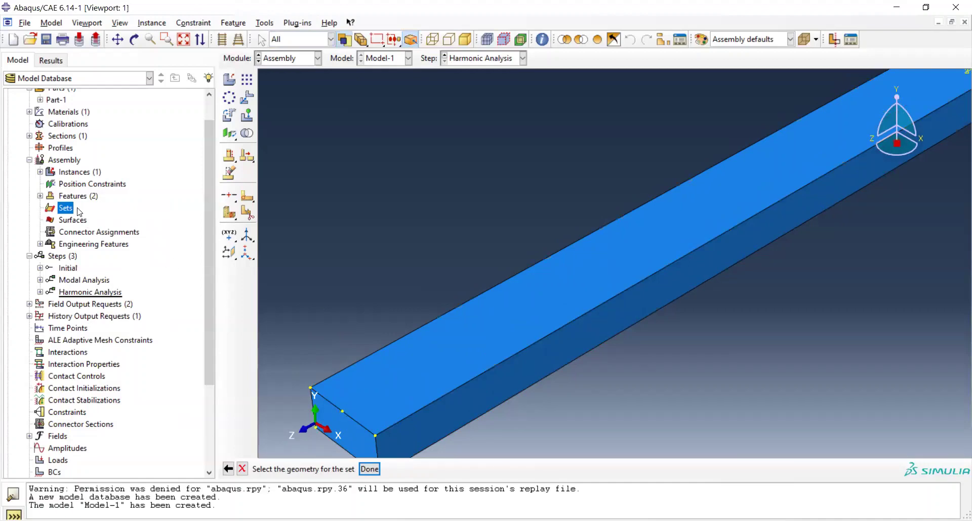
click(40, 196)
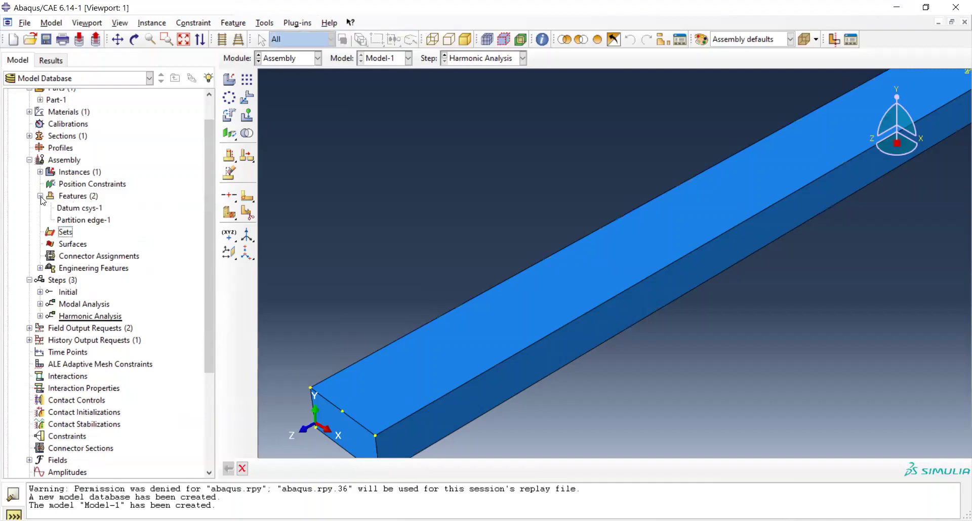
click(83, 222)
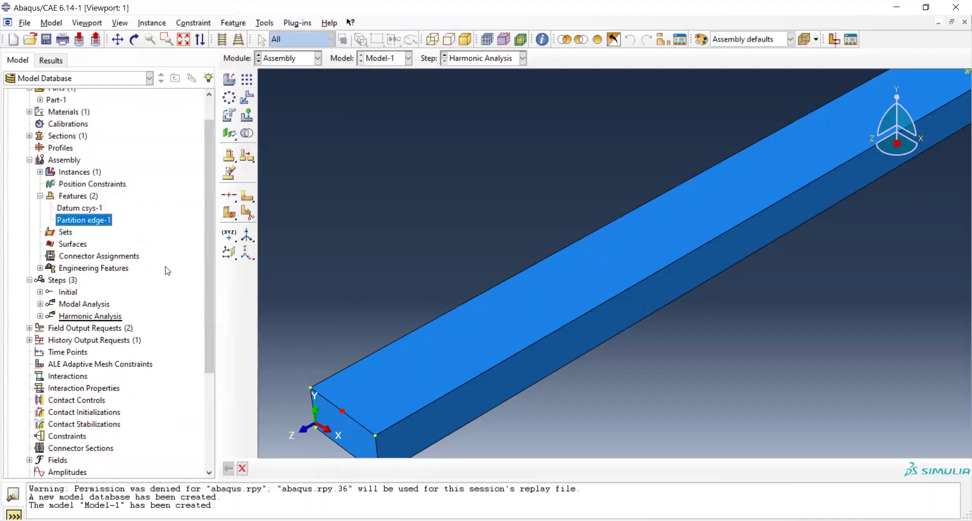
click(101, 249)
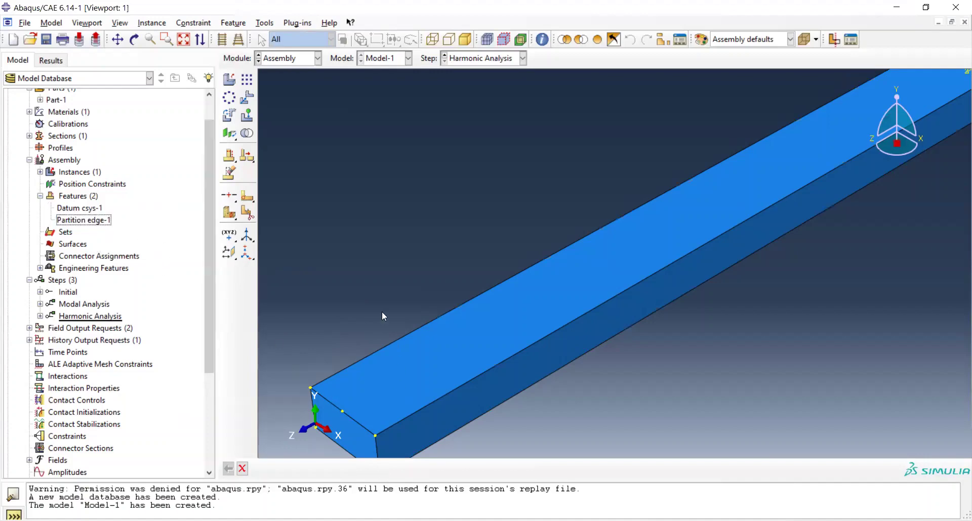
scroll(381, 312, down, 3)
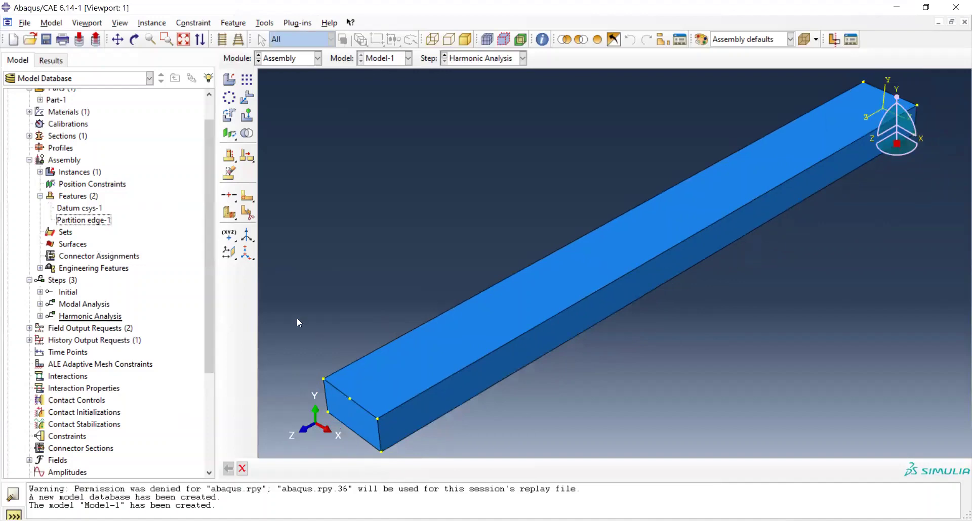
Create an assembly geometry set from the midpoint vertex on the beam's near-end upper edge
click(66, 232)
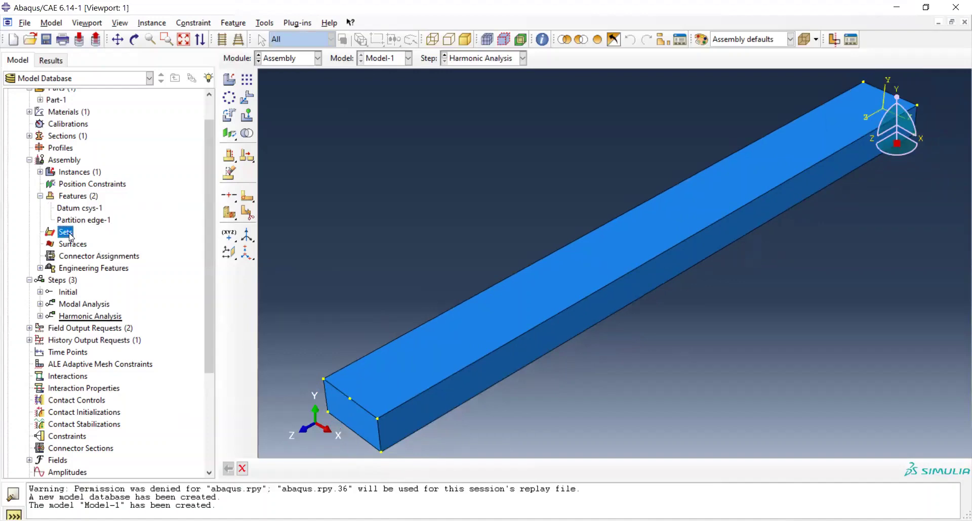
double_click(70, 235)
click(32, 276)
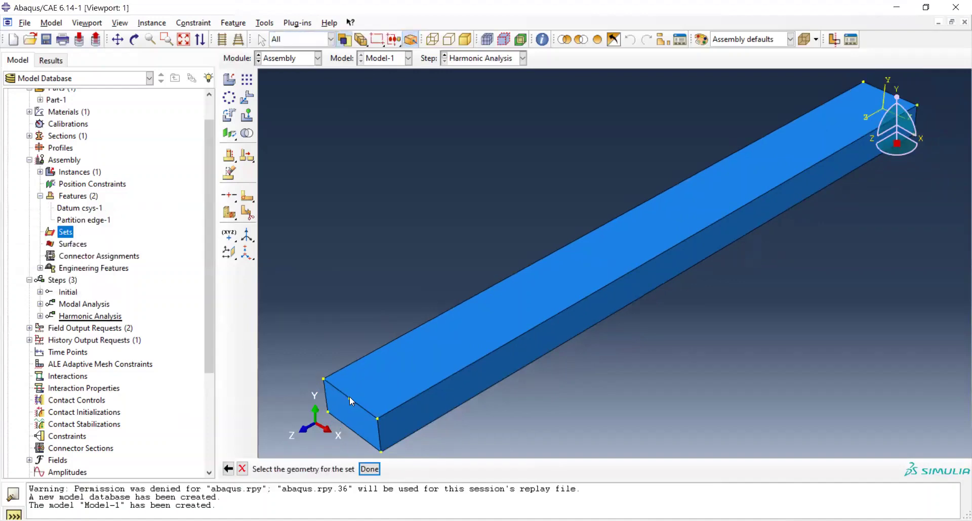
click(351, 400)
click(369, 469)
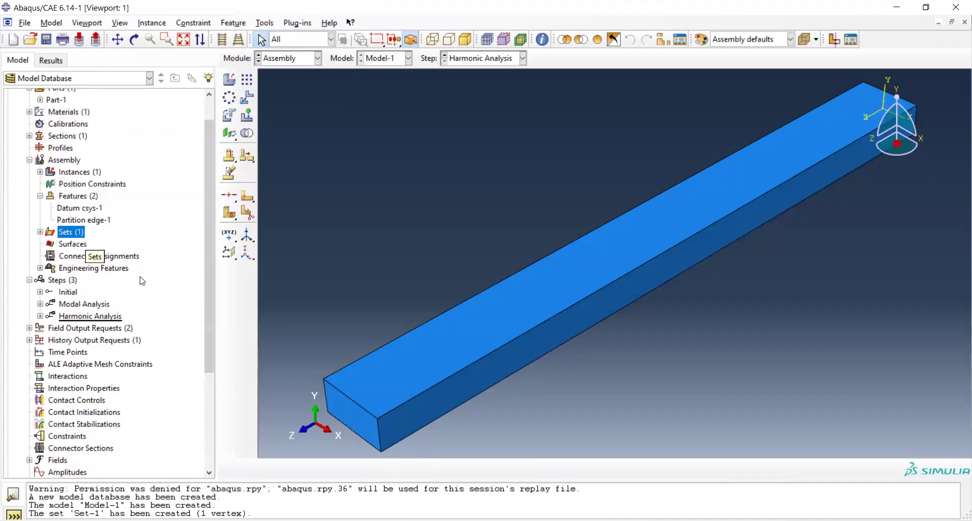
Start a mechanical Displacement/Rotation boundary condition in the Harmonic Analysis step
drag(206, 332, 208, 362)
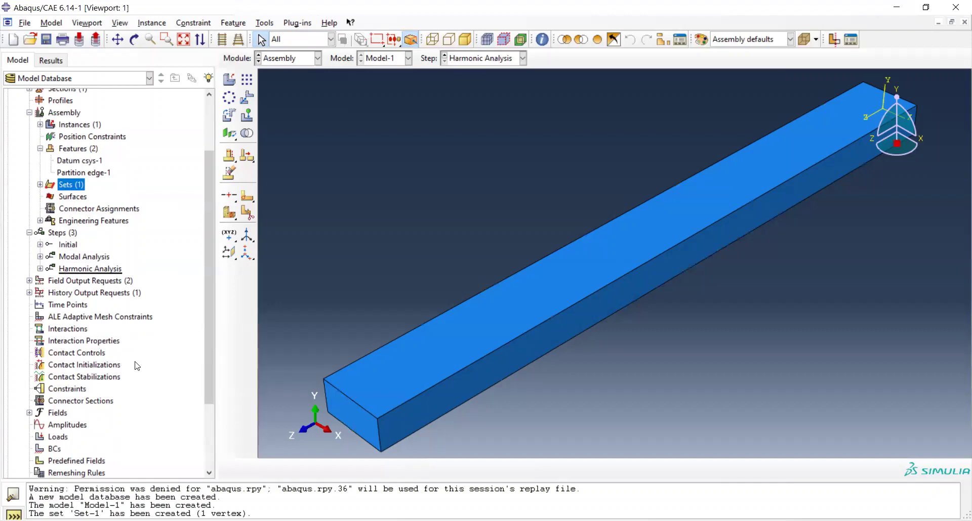
scroll(201, 361, down, 1)
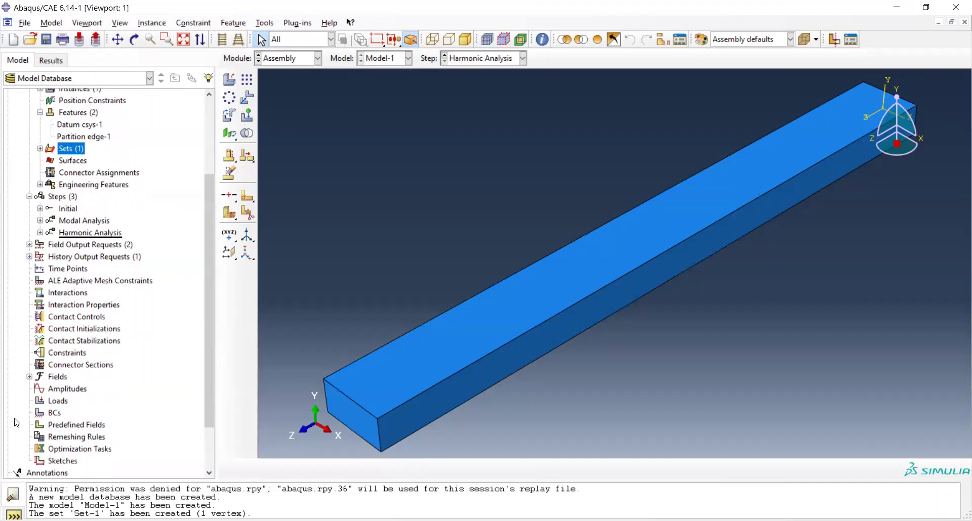
double_click(55, 414)
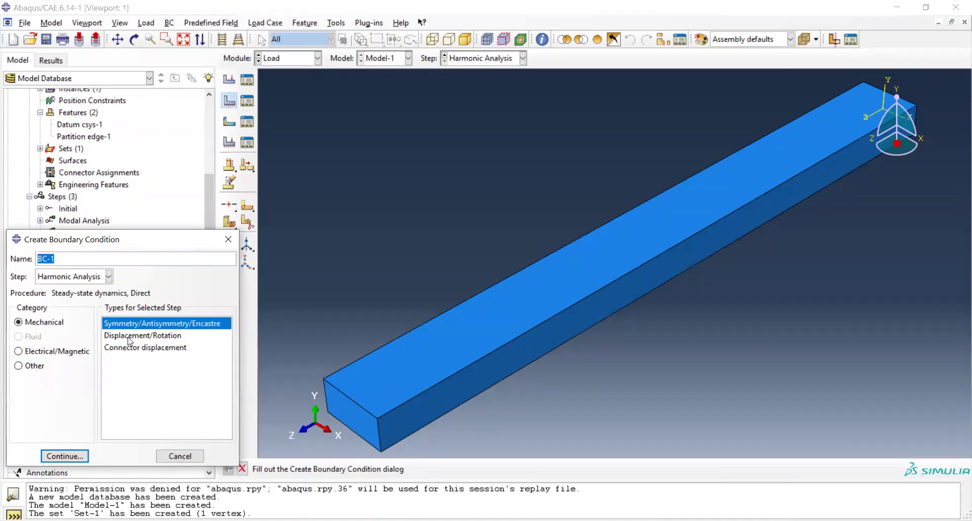
click(144, 336)
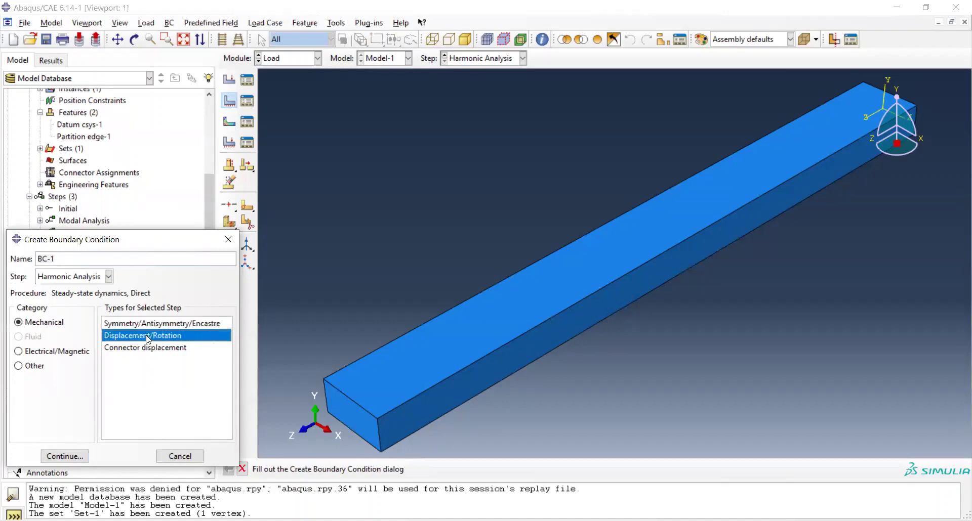
click(76, 459)
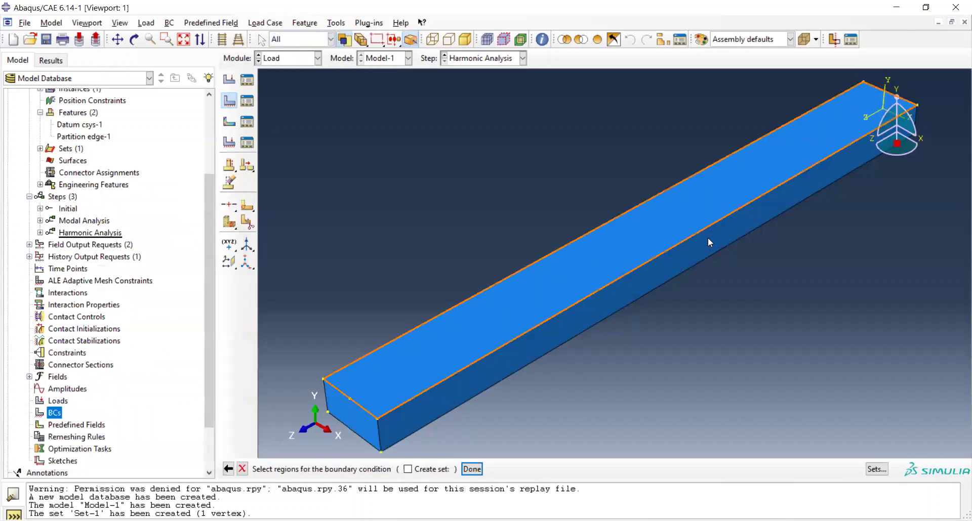
Assign the boundary condition to the beam's end face opposite the partitioned edge
click(898, 96)
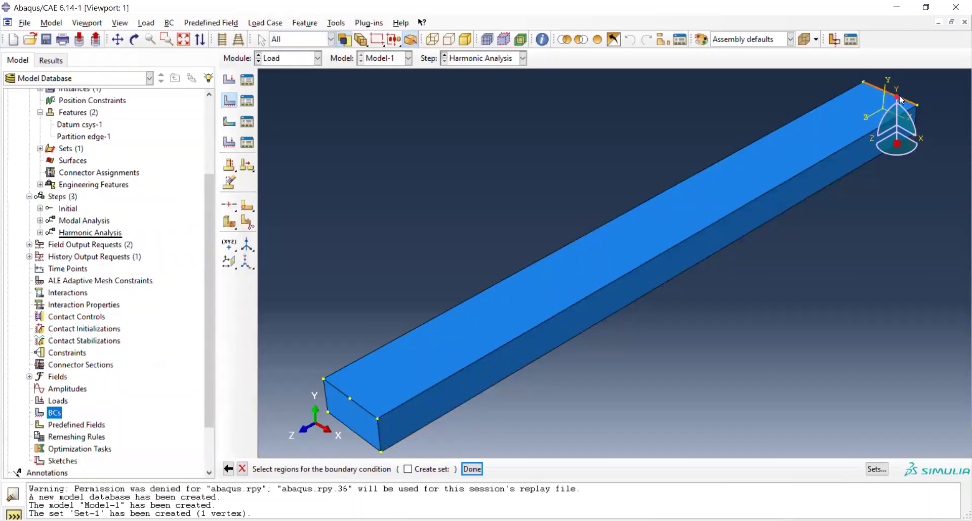
click(118, 40)
drag(592, 180, 430, 238)
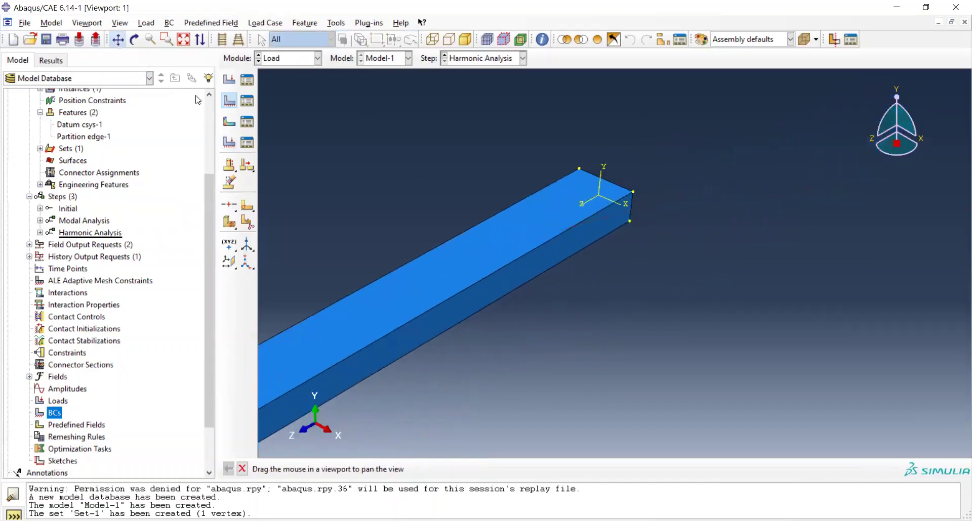
click(134, 40)
drag(612, 186, 612, 236)
drag(616, 90, 612, 223)
drag(541, 192, 644, 152)
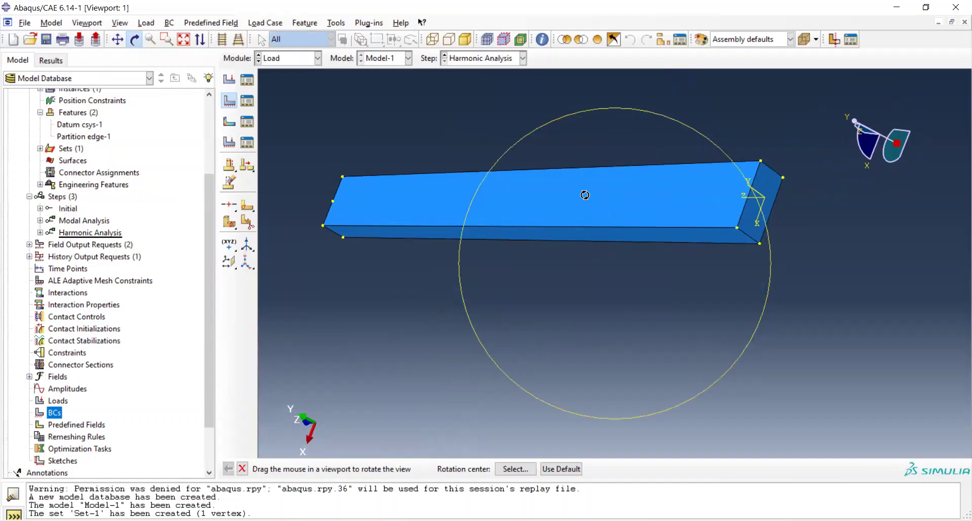
key(Escape)
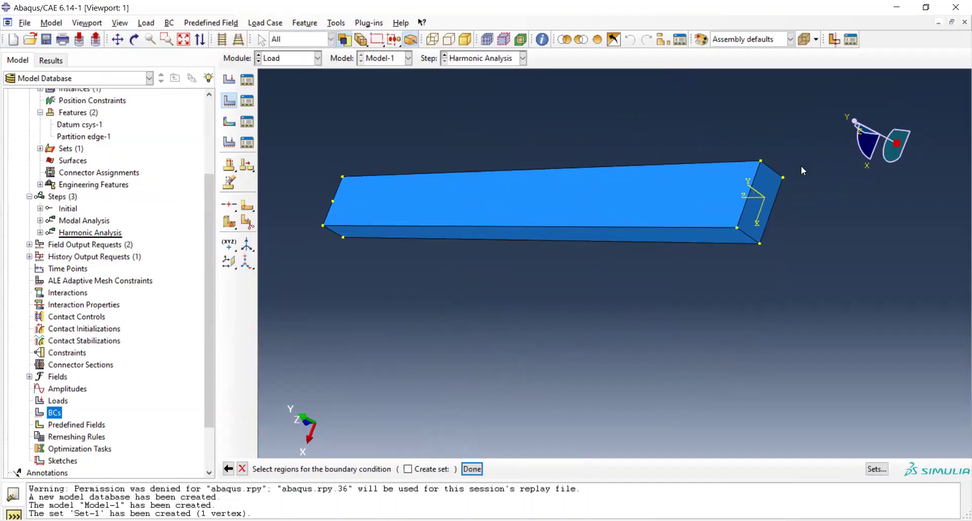
click(765, 215)
click(472, 469)
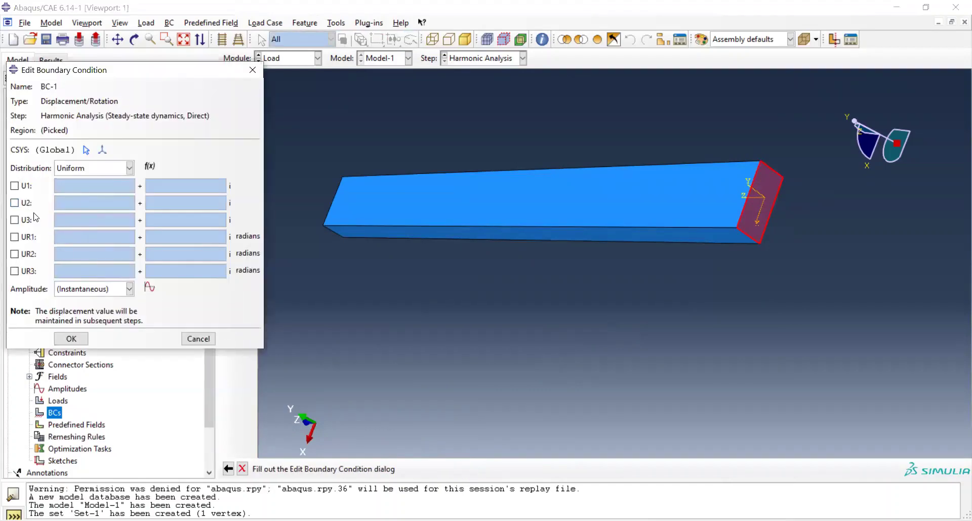
click(14, 186)
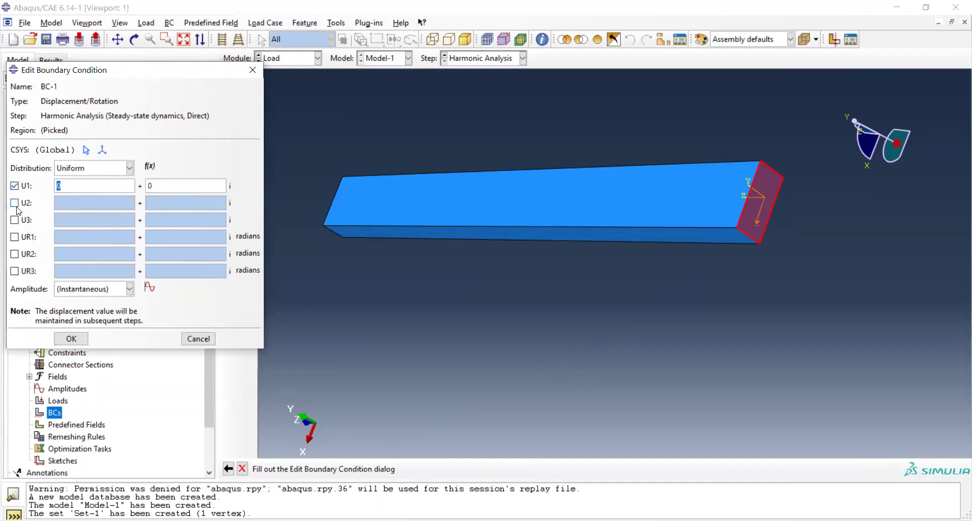
click(14, 203)
click(14, 220)
click(14, 237)
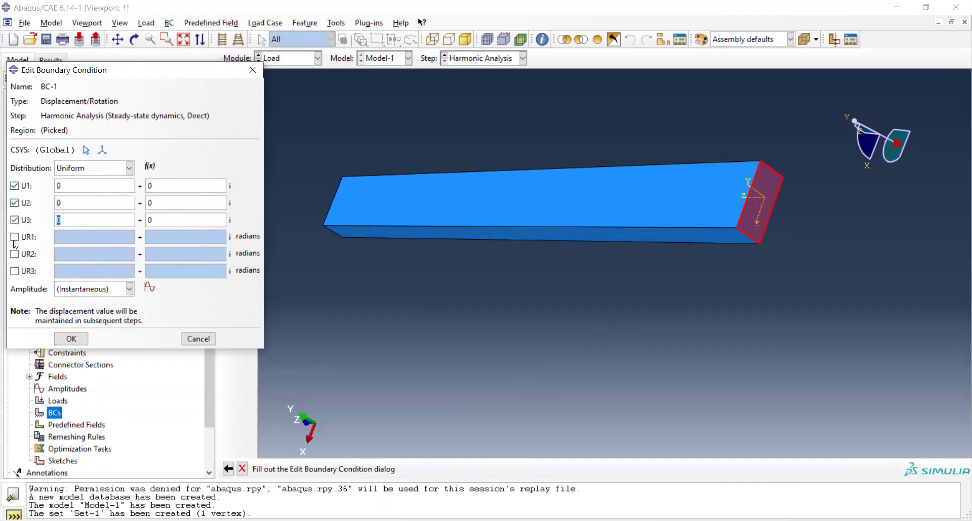
click(14, 254)
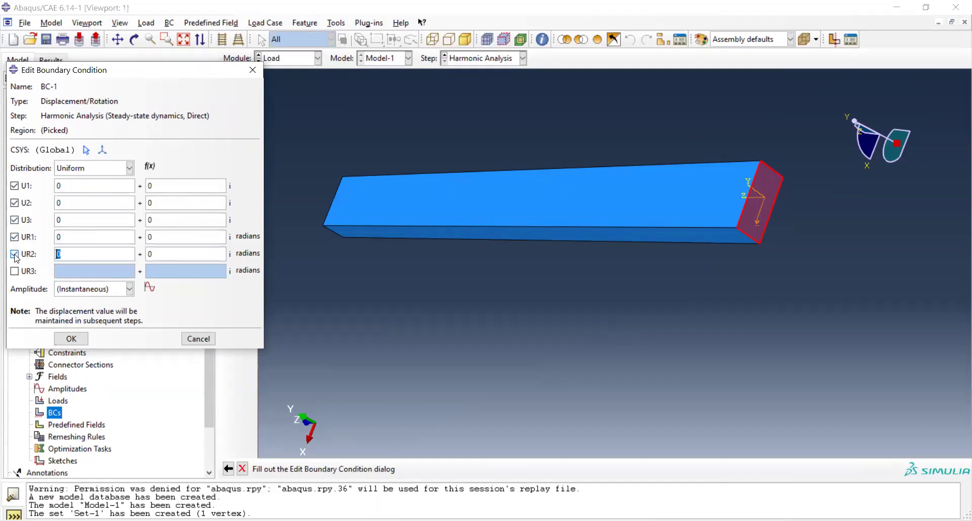
click(14, 272)
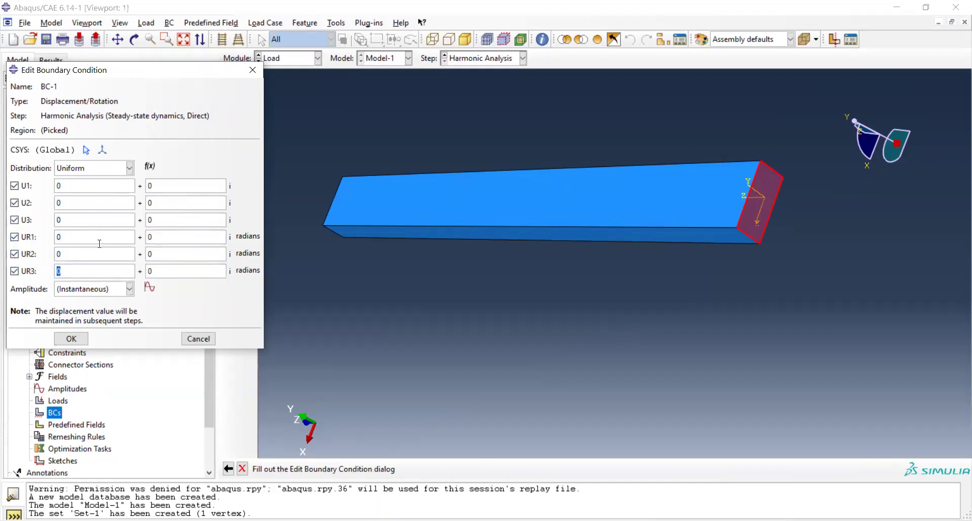
click(204, 345)
click(133, 226)
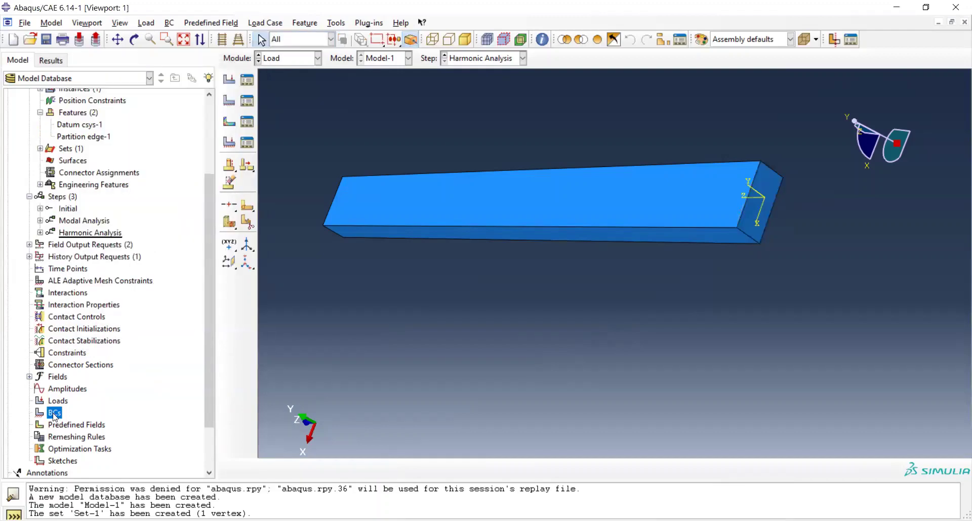
Create a mechanical Displacement/Rotation boundary condition in the Initial step on the beam's end face opposite the partitioned edge
double_click(54, 413)
right_click(54, 414)
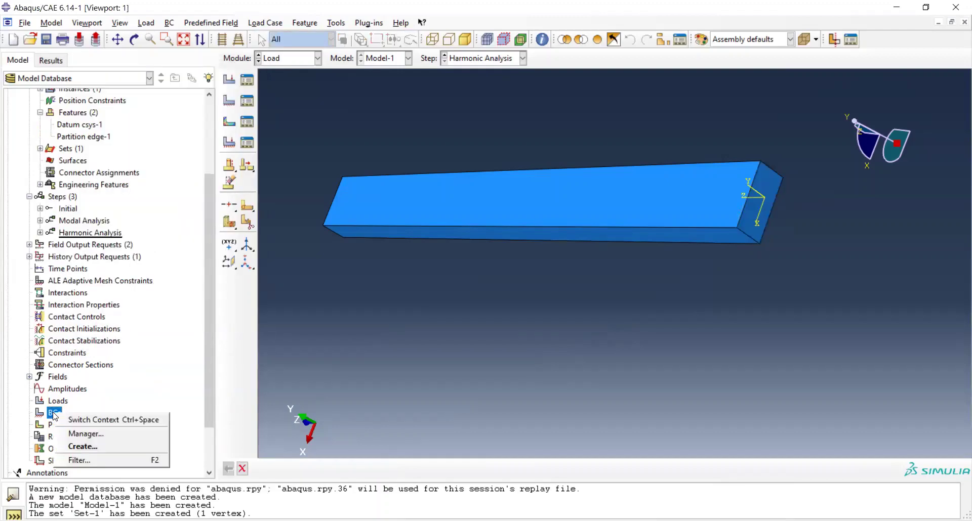
click(91, 447)
click(108, 276)
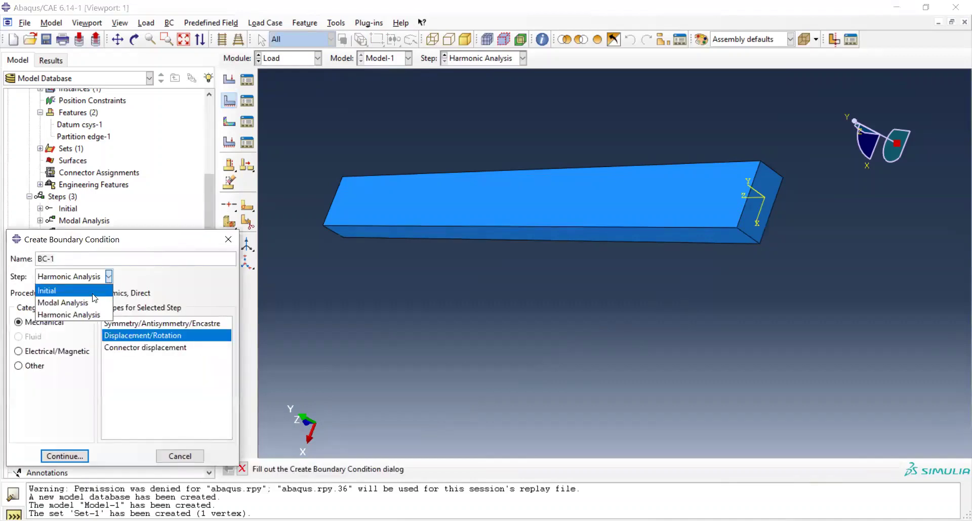
click(93, 292)
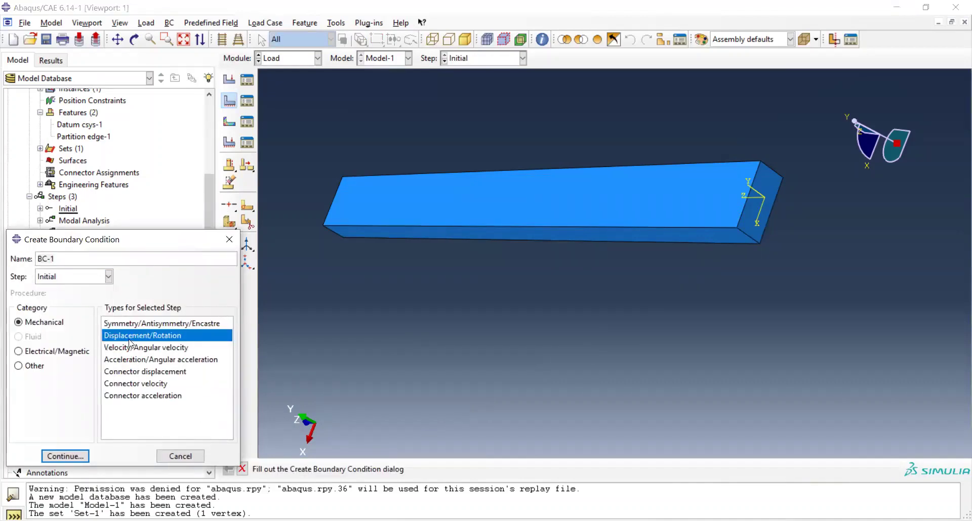
click(66, 456)
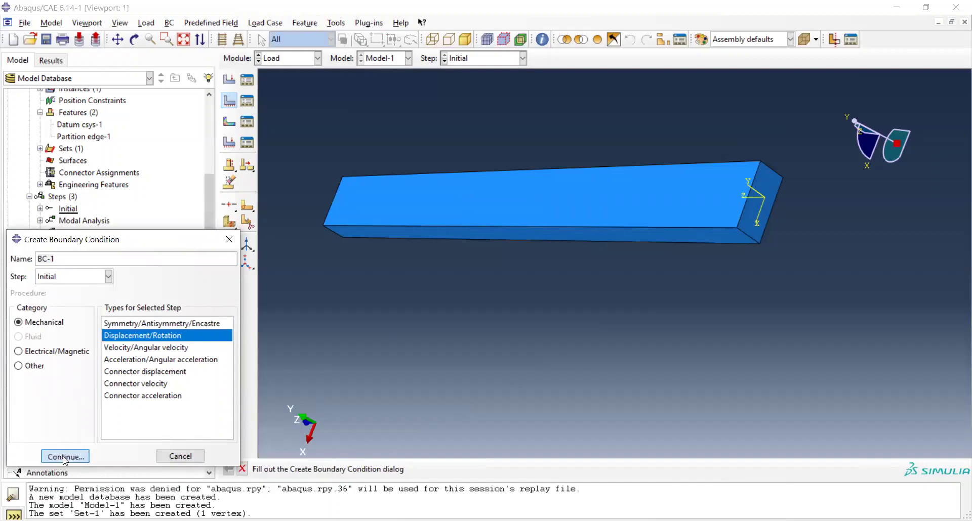
click(756, 220)
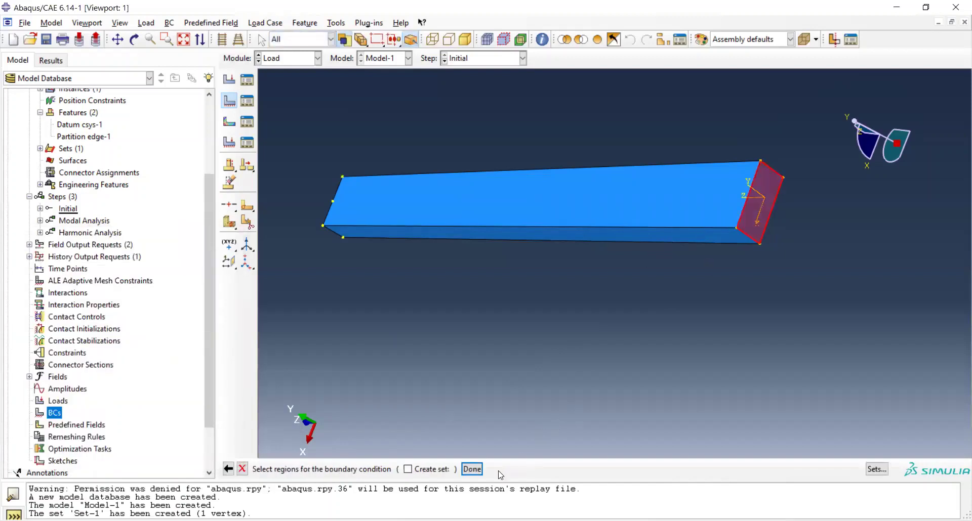
click(472, 469)
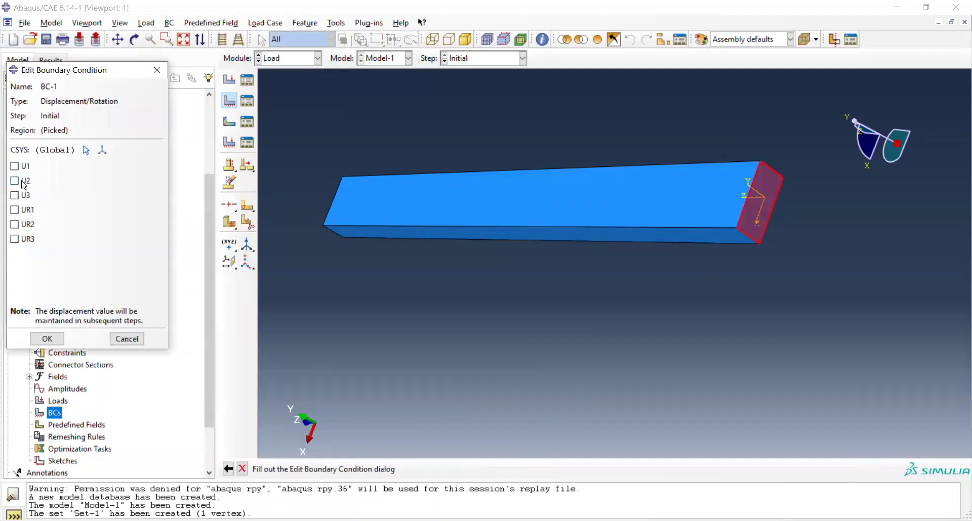
Constrain U1, U2, U3, UR1, UR2 and UR3 on the end face and review the boundary condition's status across the analysis steps
click(15, 166)
click(15, 181)
click(15, 195)
click(15, 209)
click(15, 225)
click(15, 238)
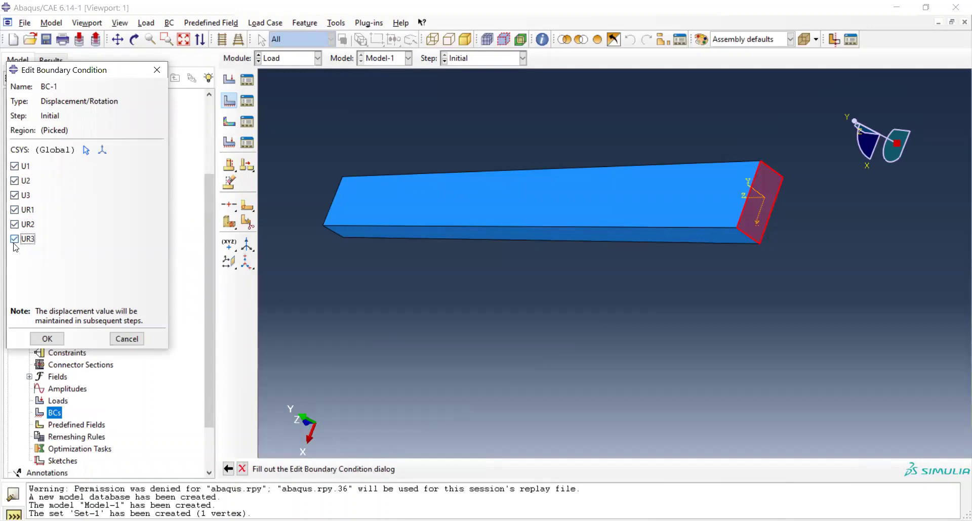
click(47, 338)
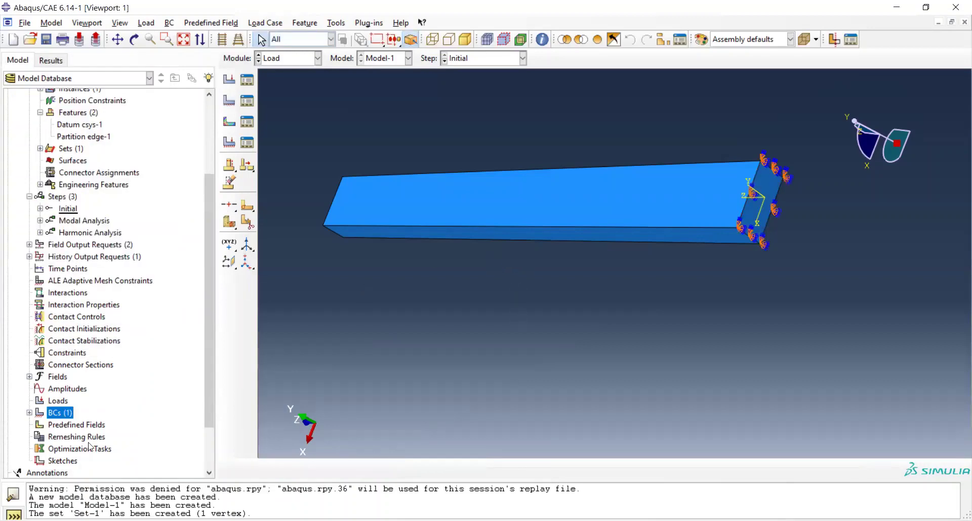
right_click(61, 413)
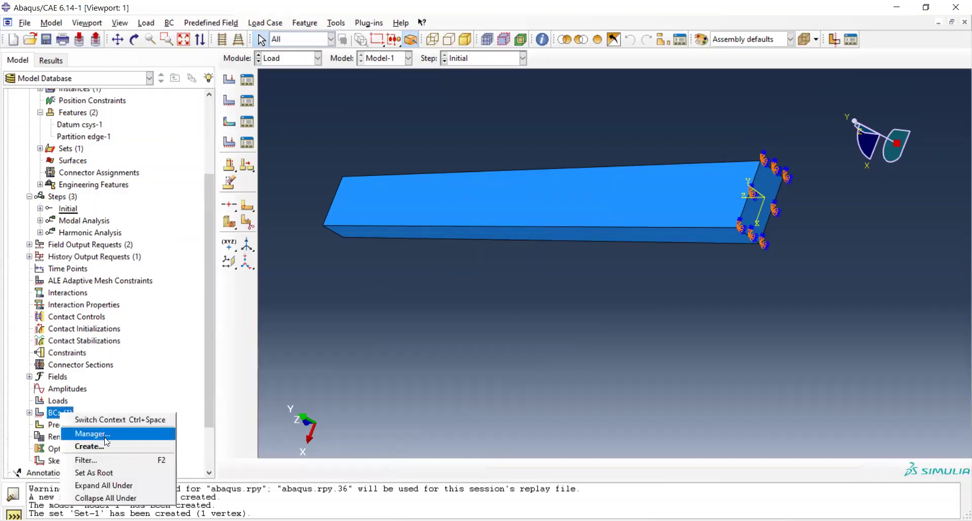
click(106, 435)
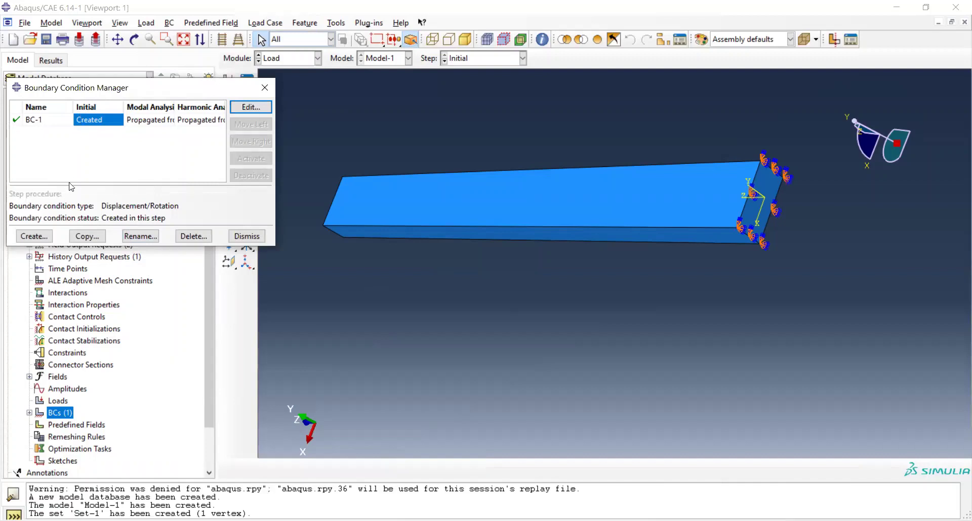
click(270, 94)
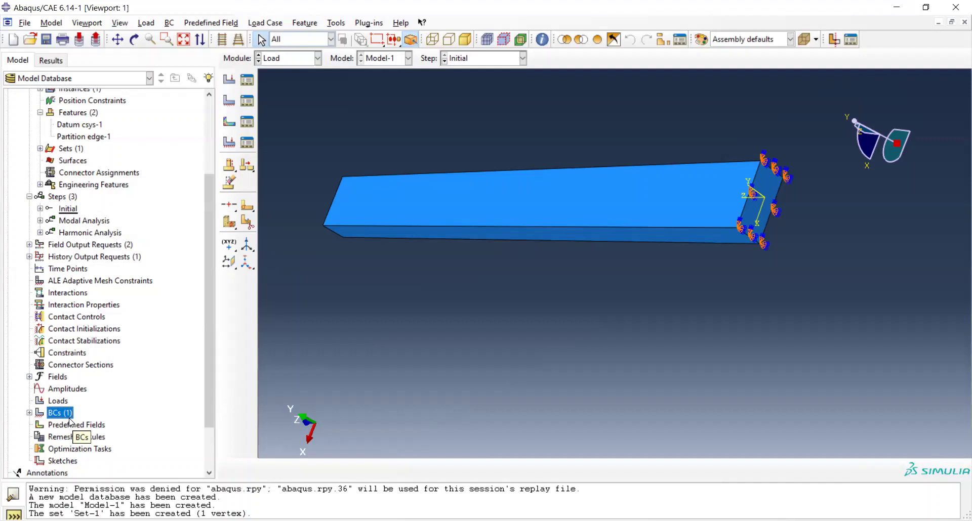
Apply a concentrated force with CF2 of -100 at the midpoint vertex of the beam's free-end edge in the Harmonic Analysis step
double_click(66, 402)
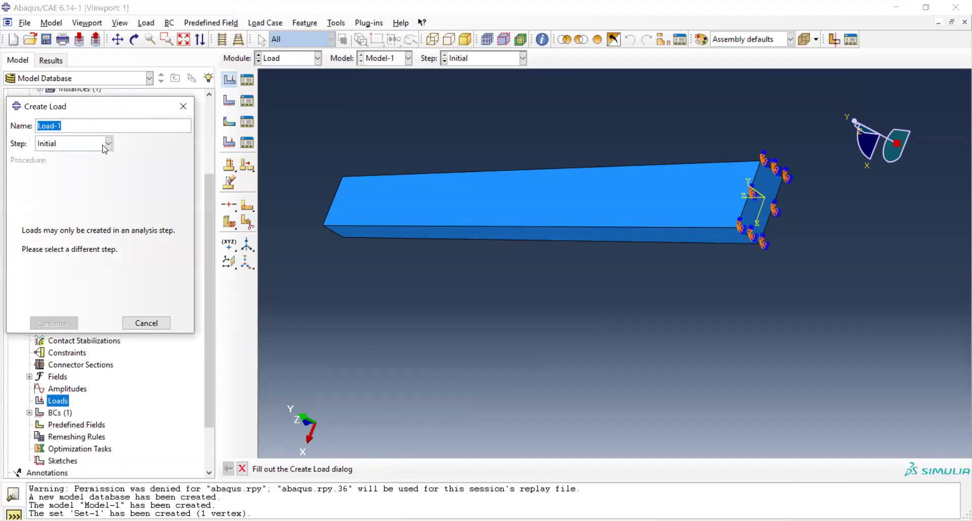
click(108, 144)
click(69, 182)
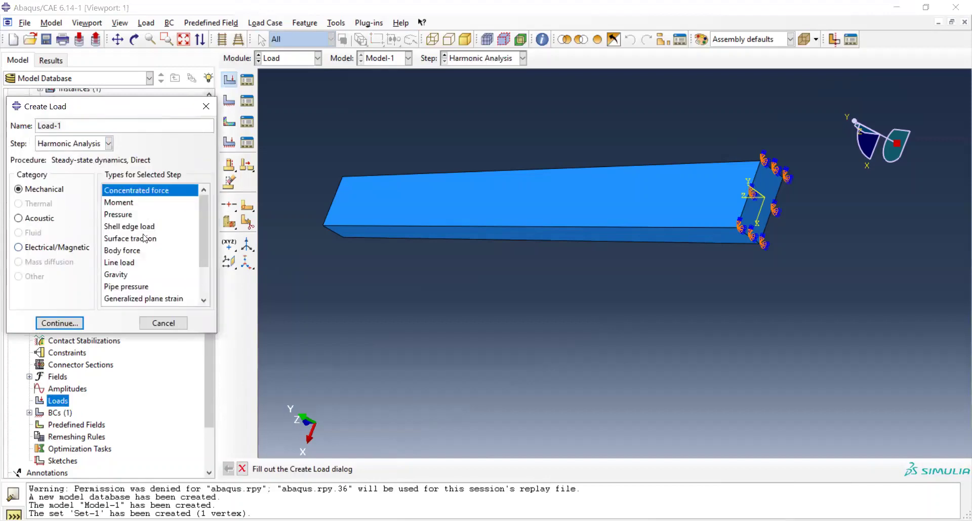
click(70, 326)
click(333, 201)
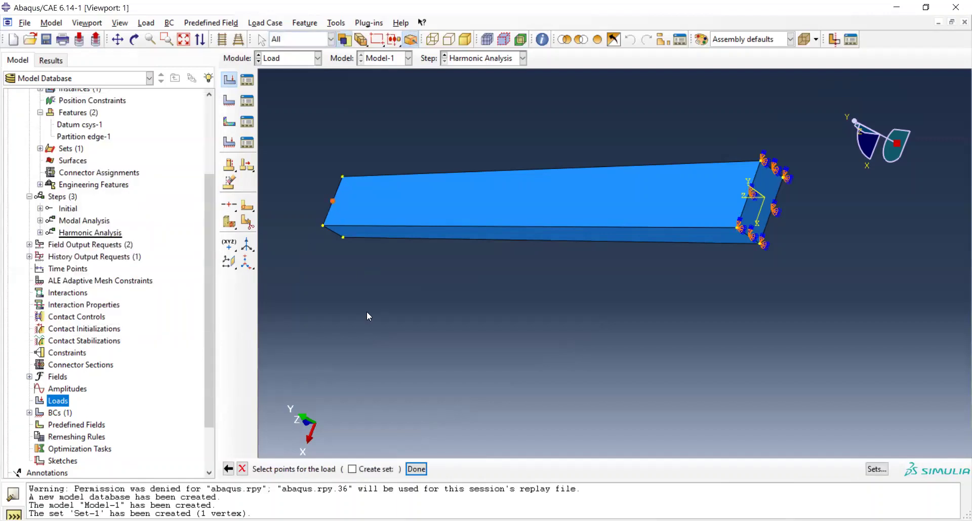
click(416, 469)
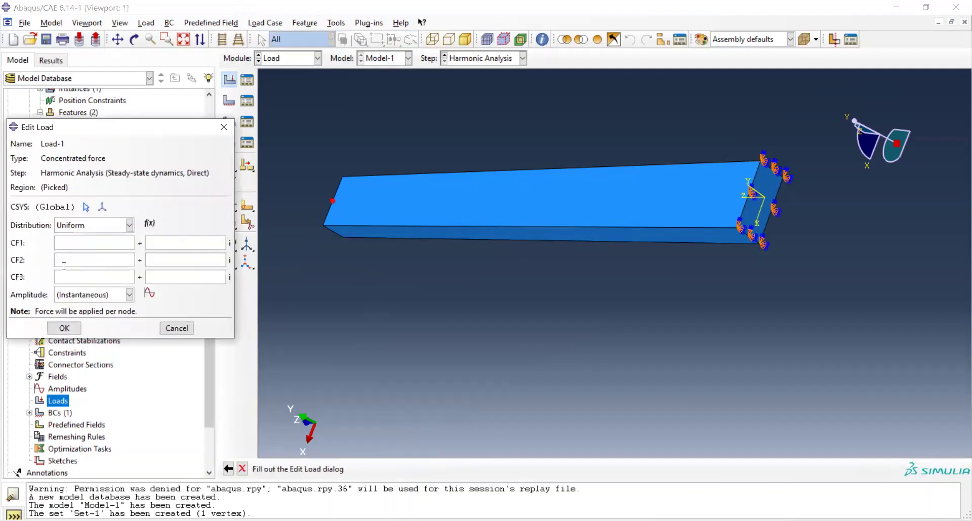
click(70, 264)
text(-100)
click(65, 329)
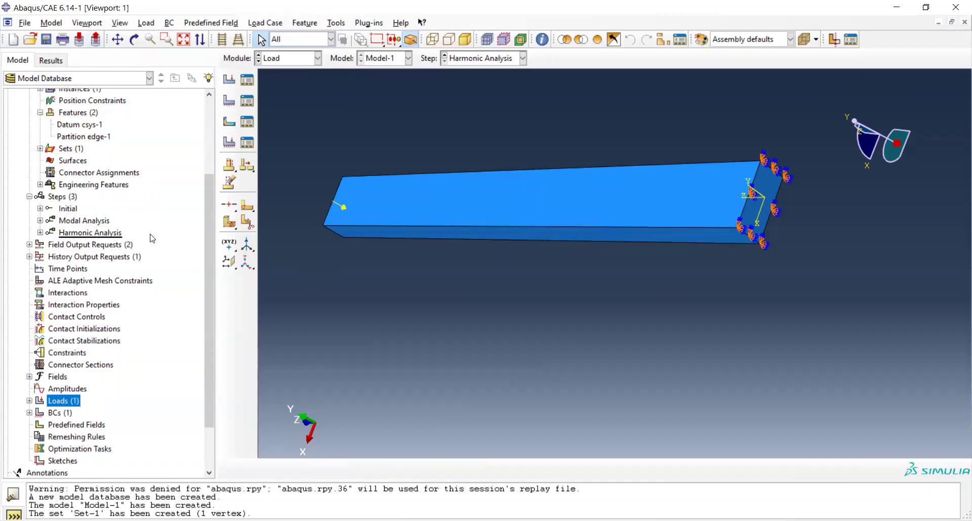
Edit the history output request H-Output-1 to use the domain Set with Set-1
click(29, 257)
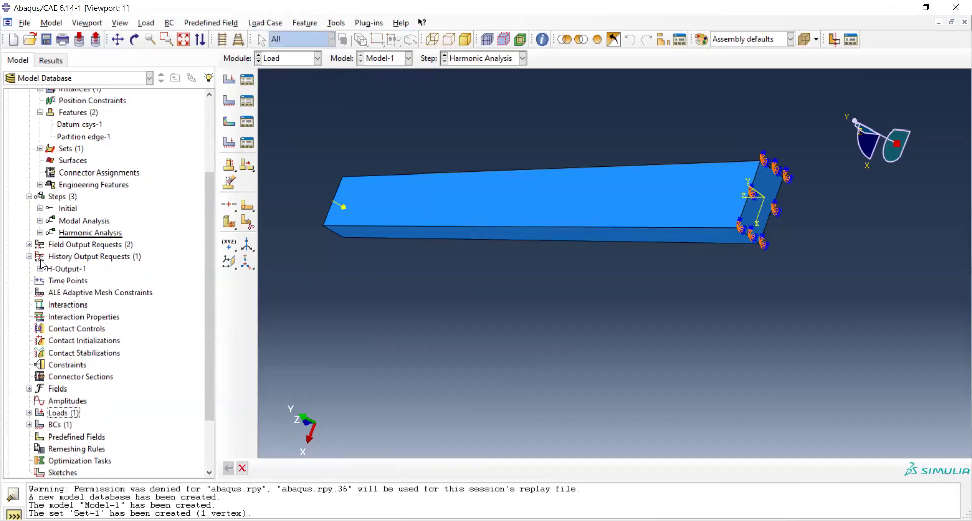
click(85, 270)
double_click(101, 272)
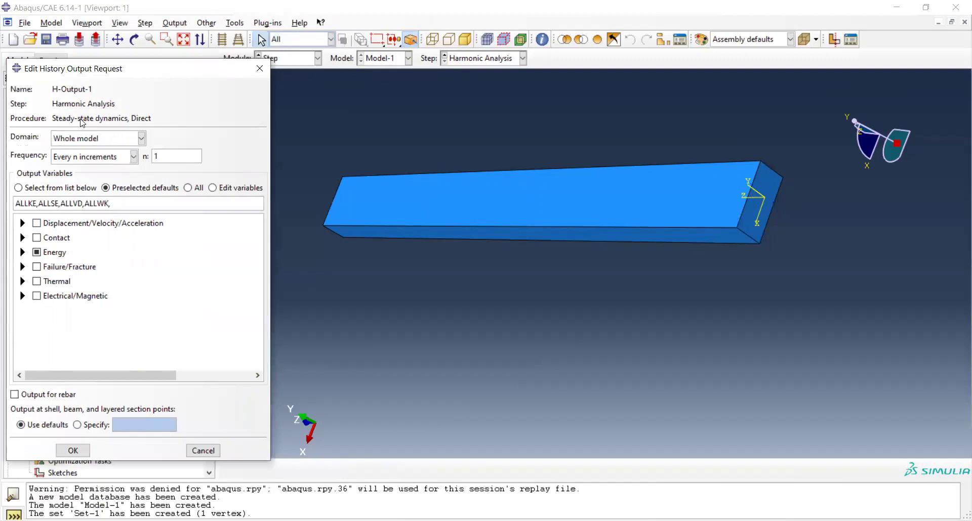
click(143, 138)
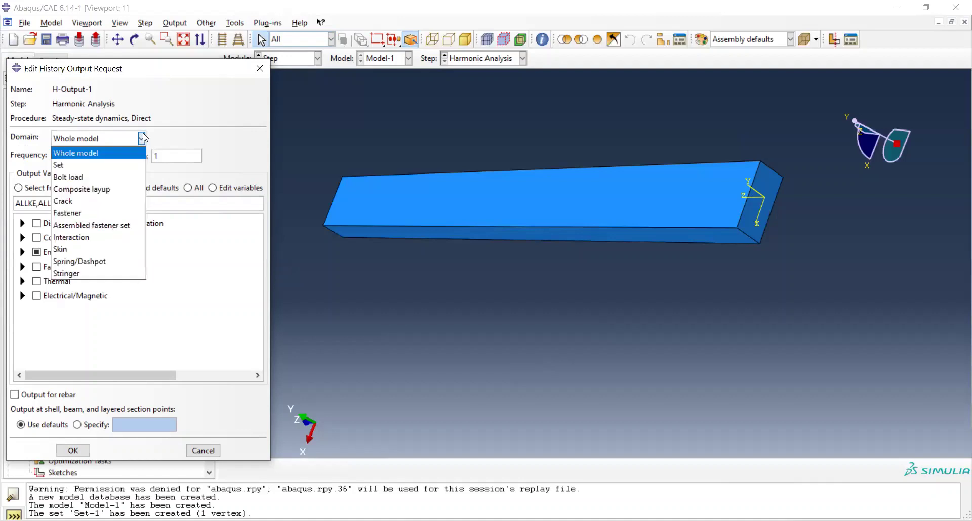
click(128, 164)
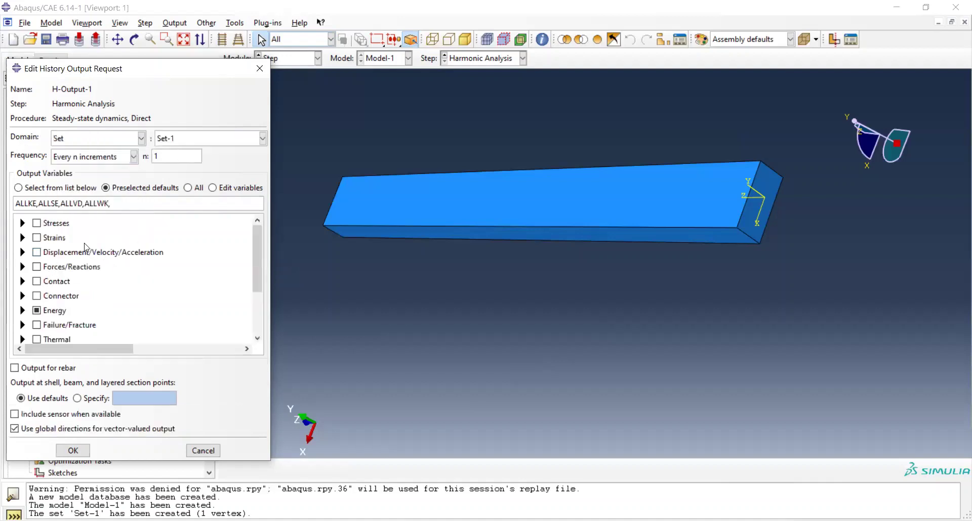
Add U (Translations and rotations) and UT (Translations) to the history output variables and apply the request
click(36, 252)
click(23, 252)
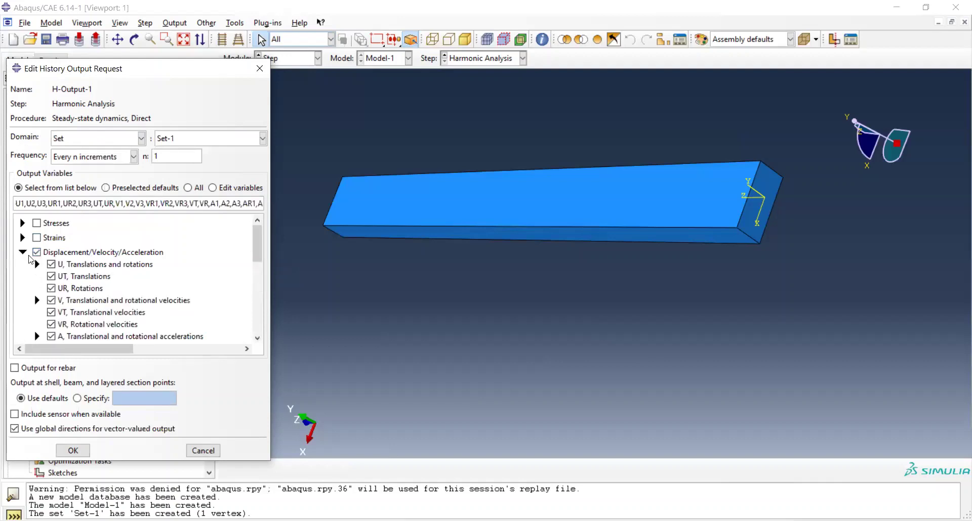
click(37, 252)
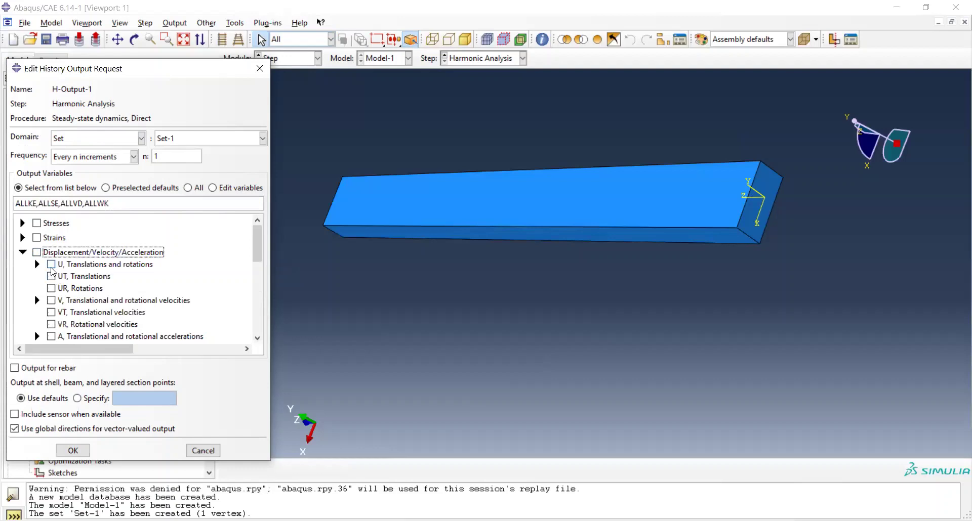
click(51, 266)
click(52, 276)
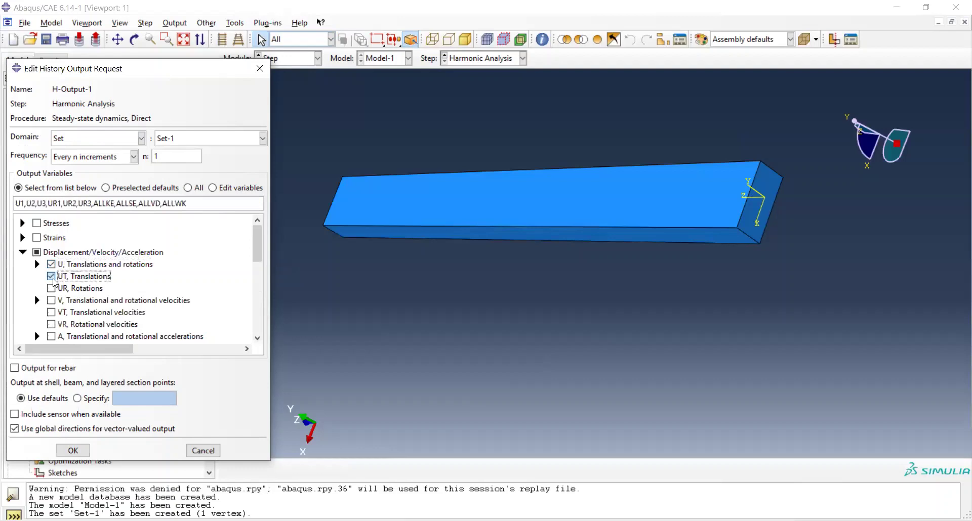
click(73, 452)
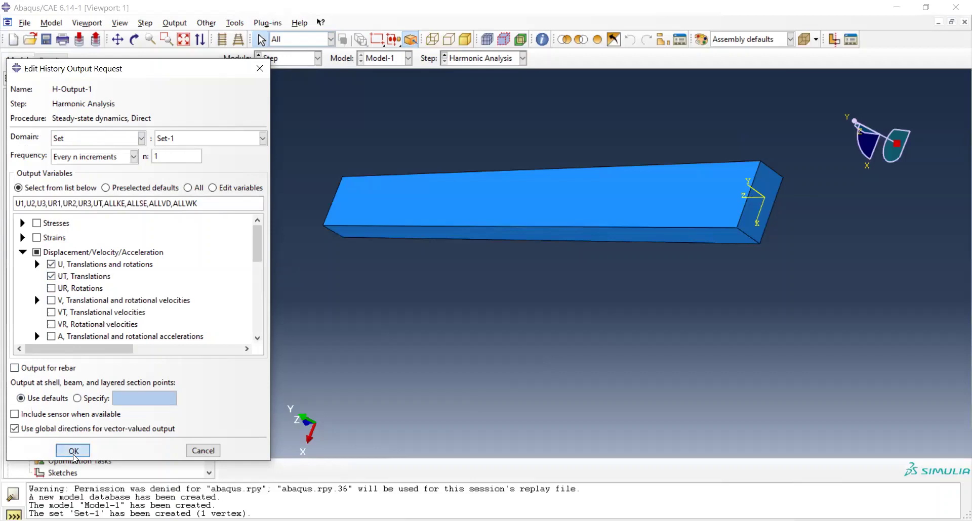
click(74, 451)
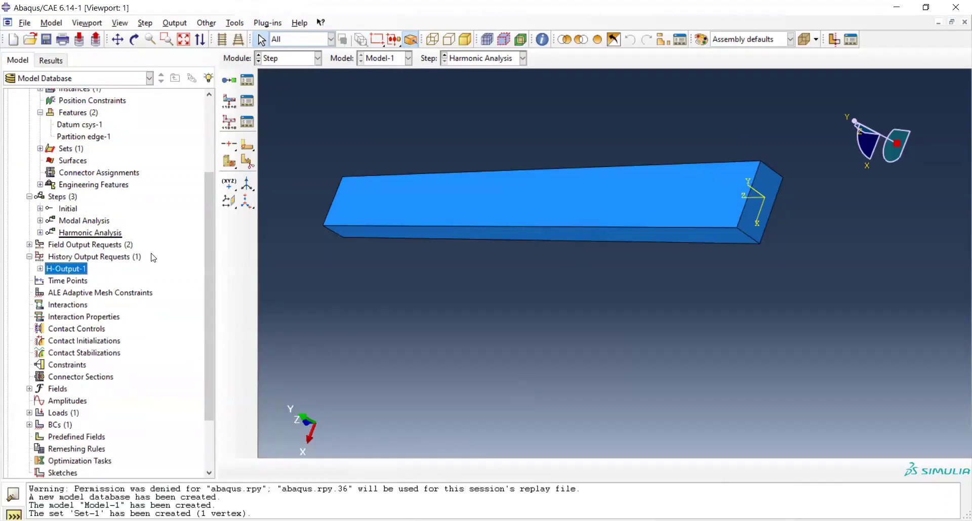
Seed the beam instance in the Mesh module with an approximate global size of 0.25
scroll(159, 281, down, 2)
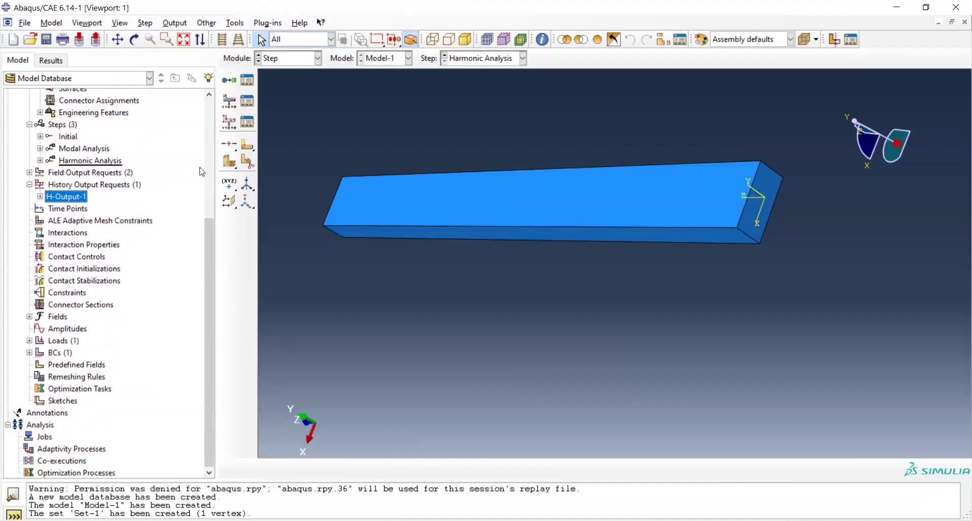
click(317, 59)
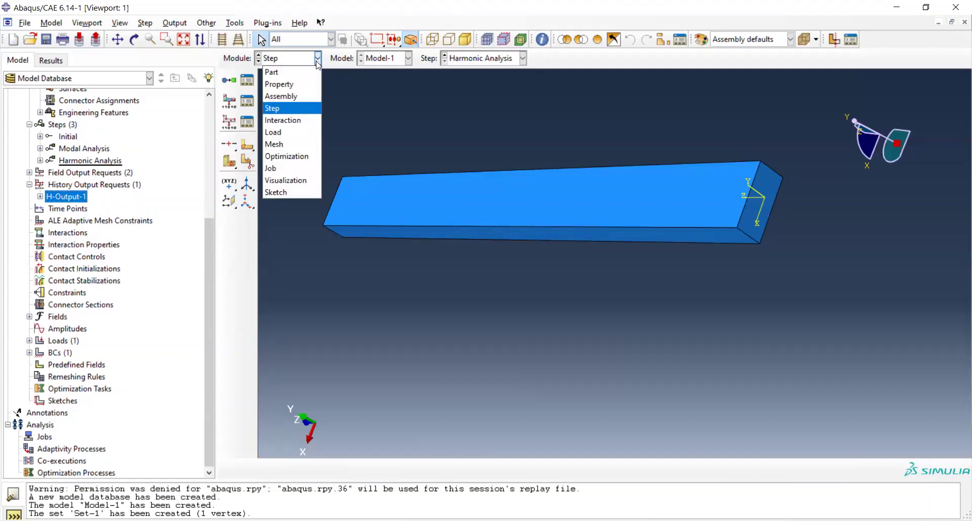
click(298, 141)
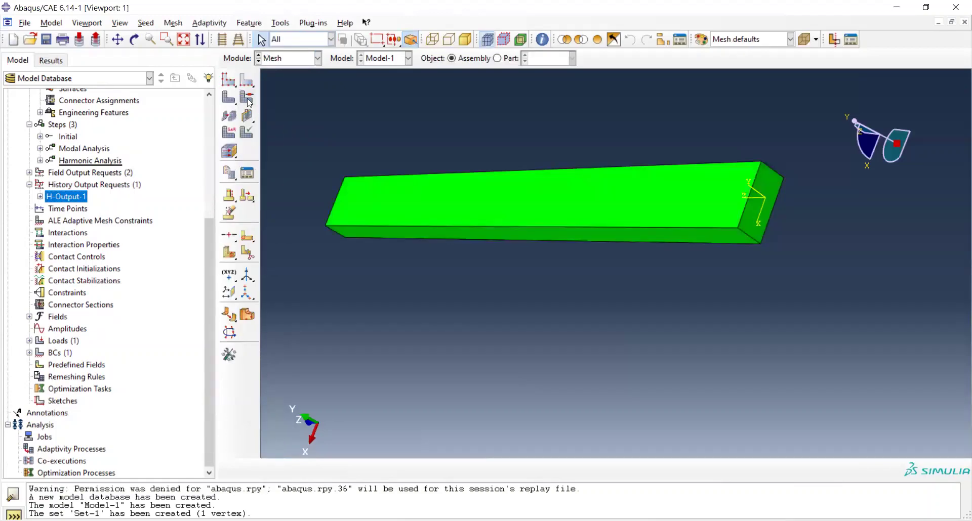
click(229, 82)
text(0.5)
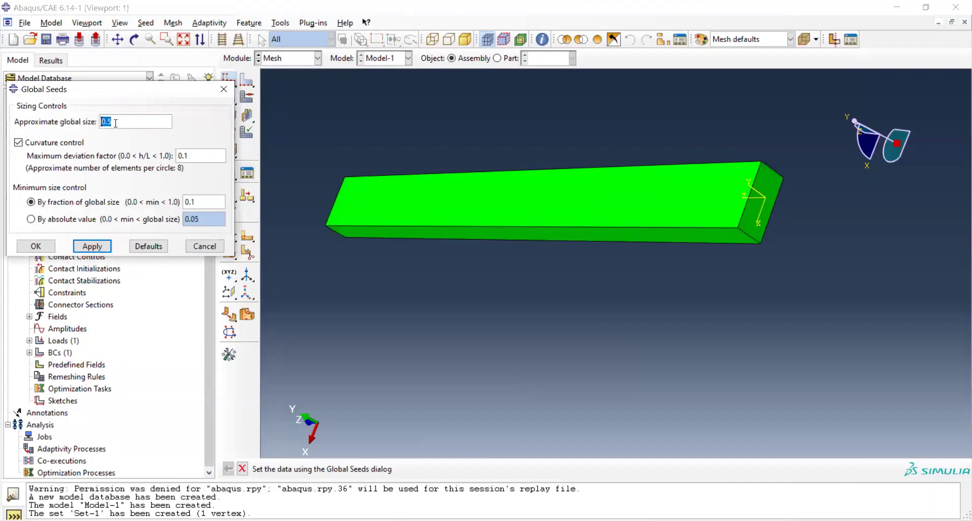
click(106, 122)
text(2)
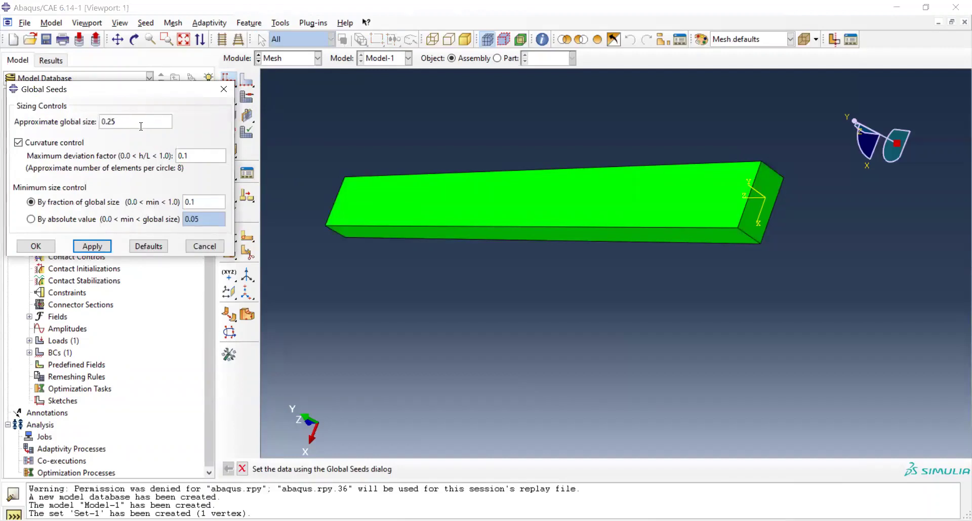
click(43, 251)
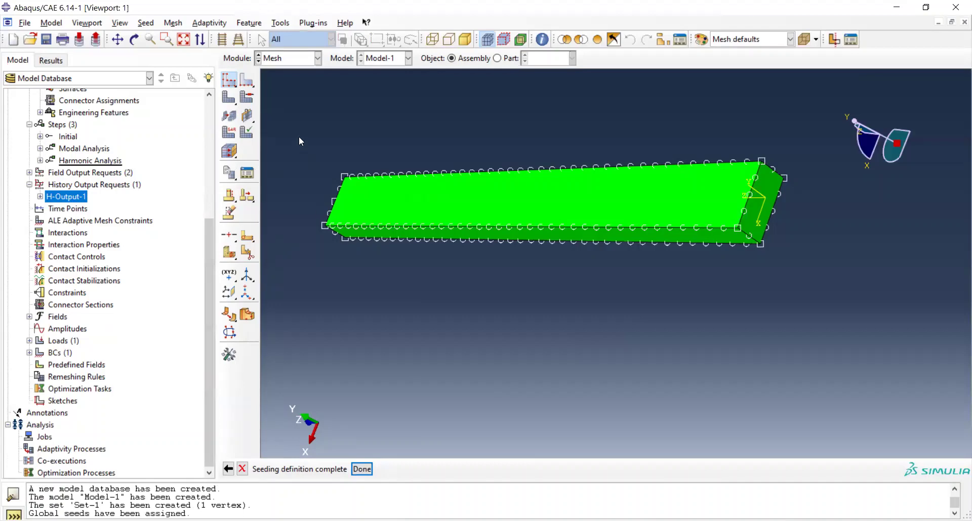
Set the beam's mesh controls to Hex elements with the Sweep technique and the Advancing front algorithm
click(251, 103)
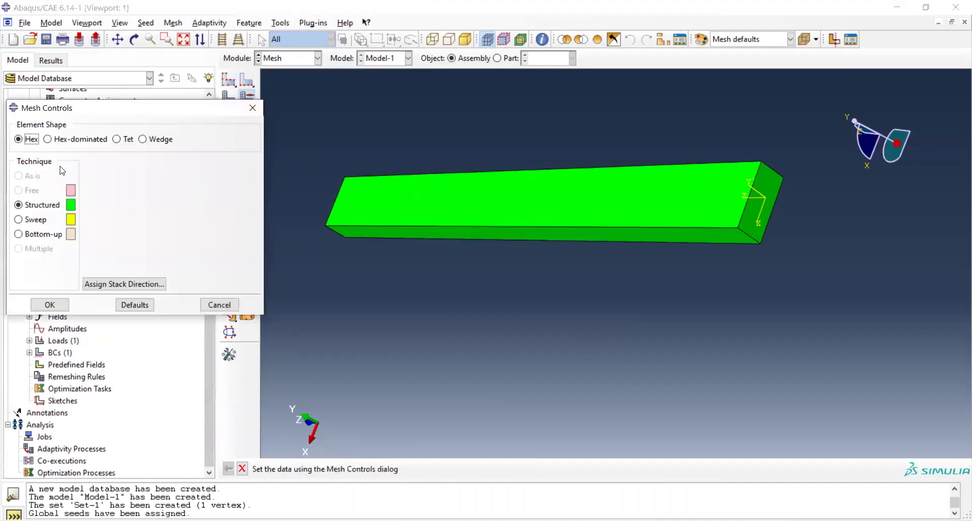
click(34, 222)
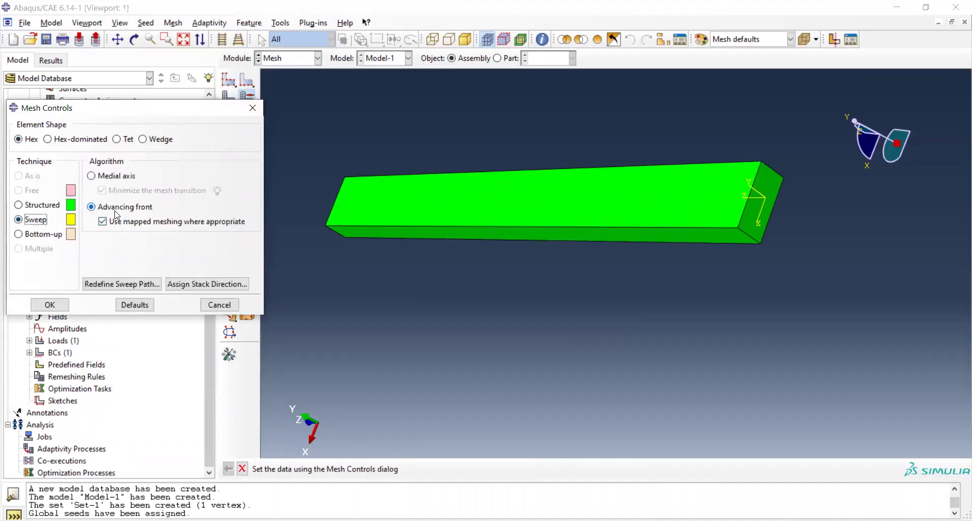
click(56, 310)
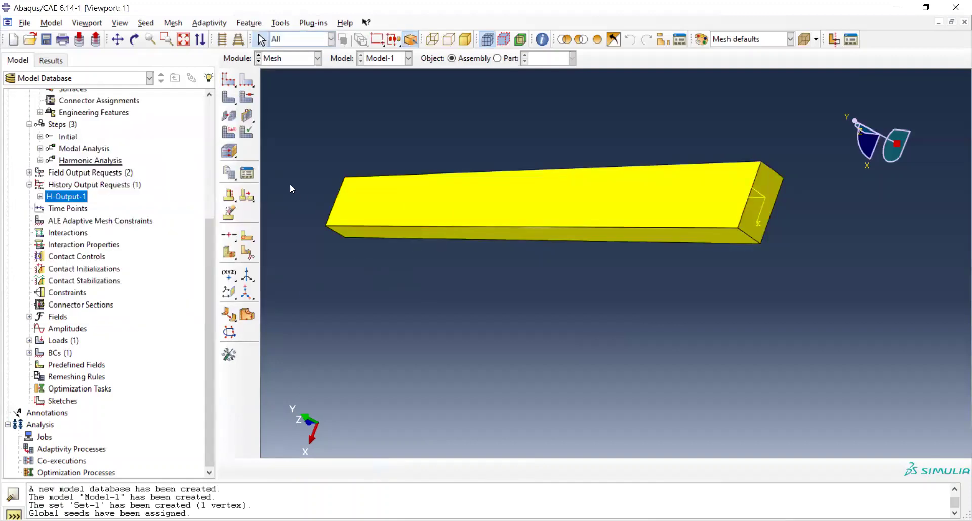
Assign Standard 3D Stress elements with quadratic geometric order and reduced integration (C3D20R) to the beam
click(229, 138)
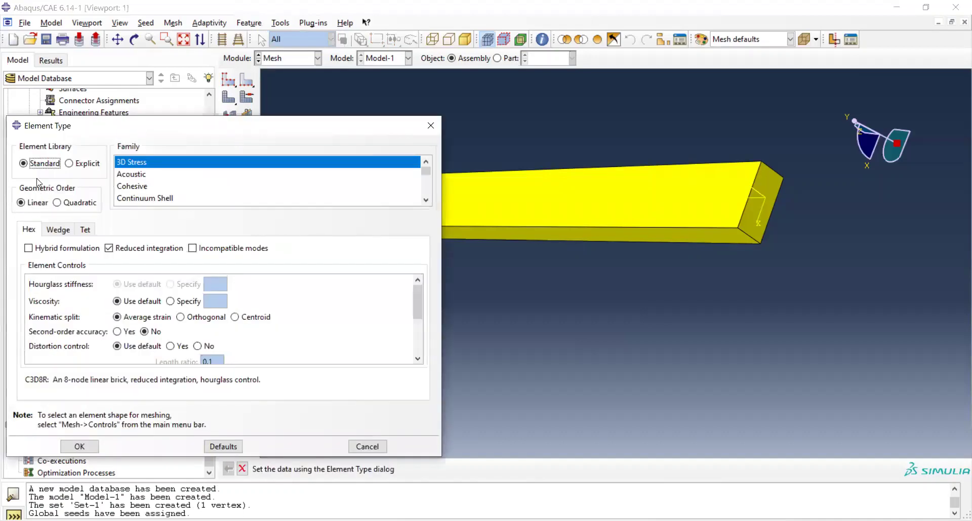
click(56, 203)
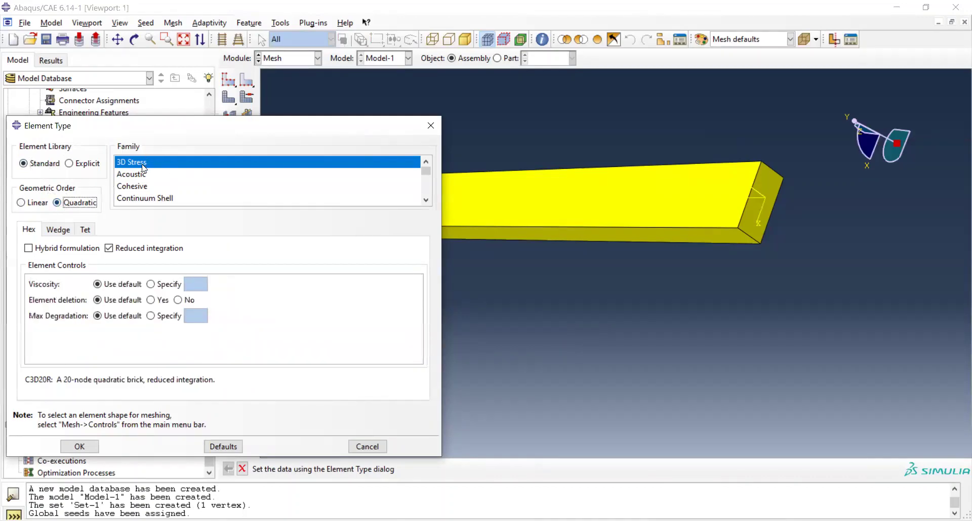
click(85, 448)
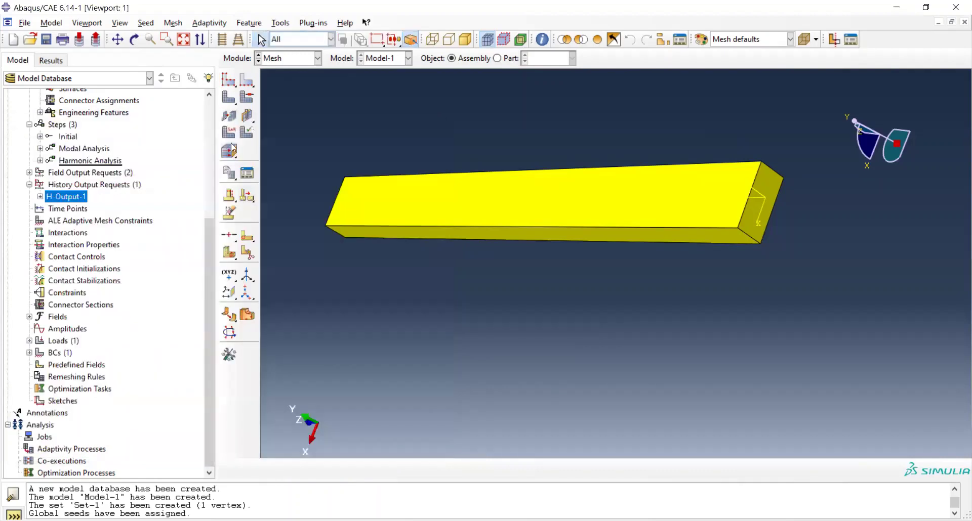
Mesh the beam part instance and inspect the generated mesh
click(229, 99)
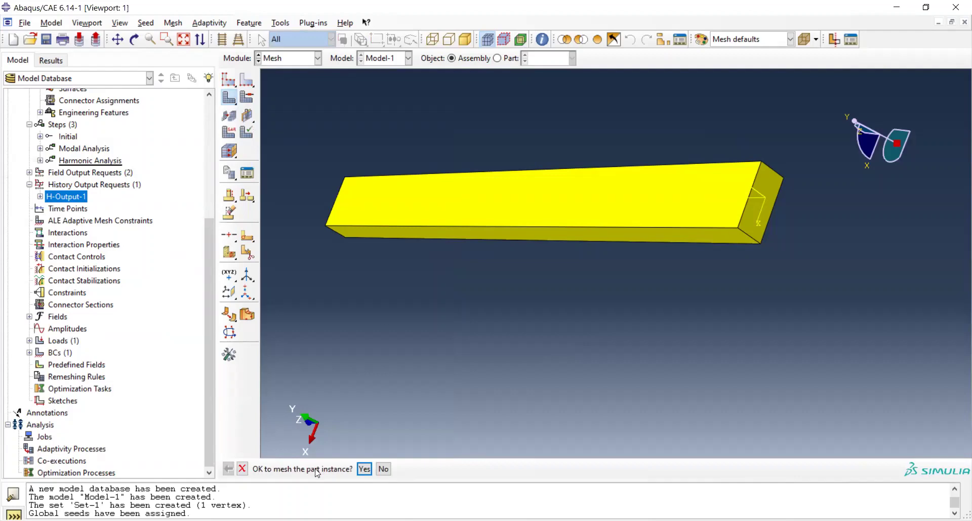
click(364, 469)
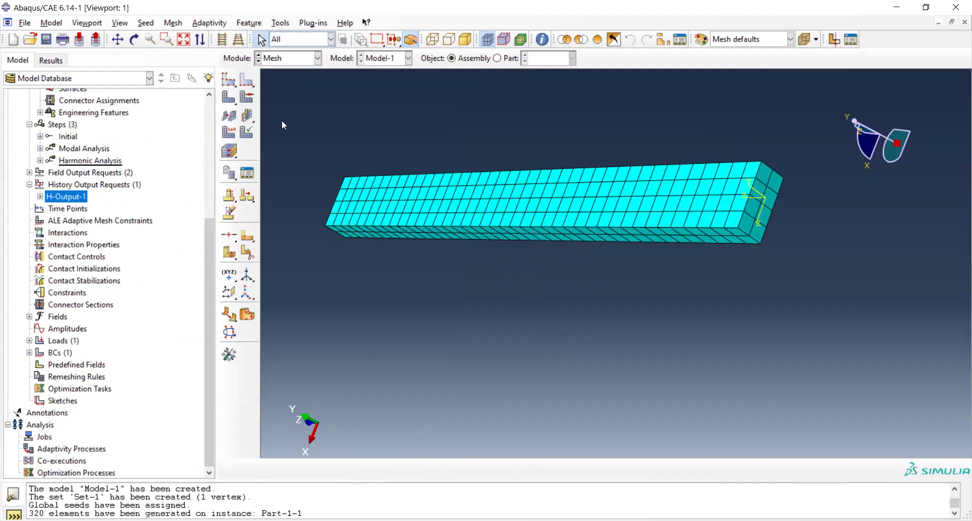
click(184, 41)
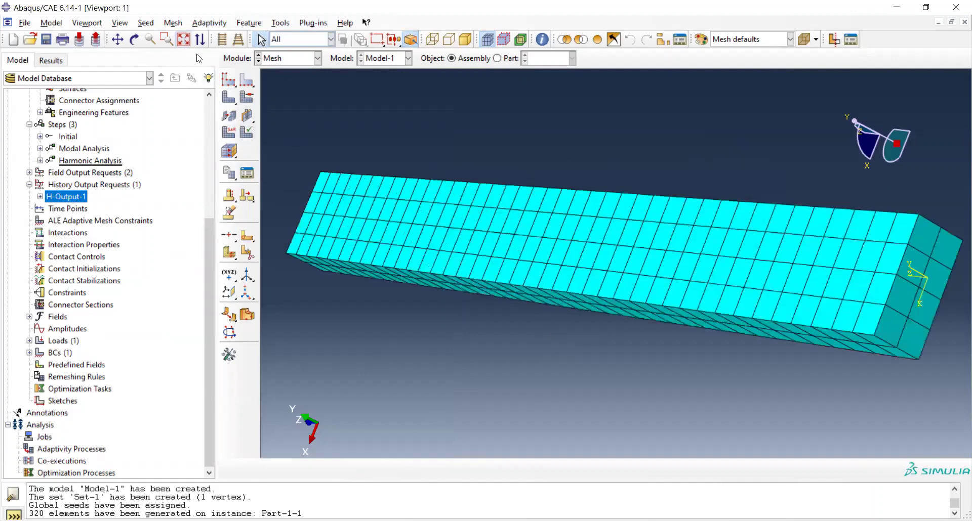
click(134, 39)
drag(518, 263, 536, 209)
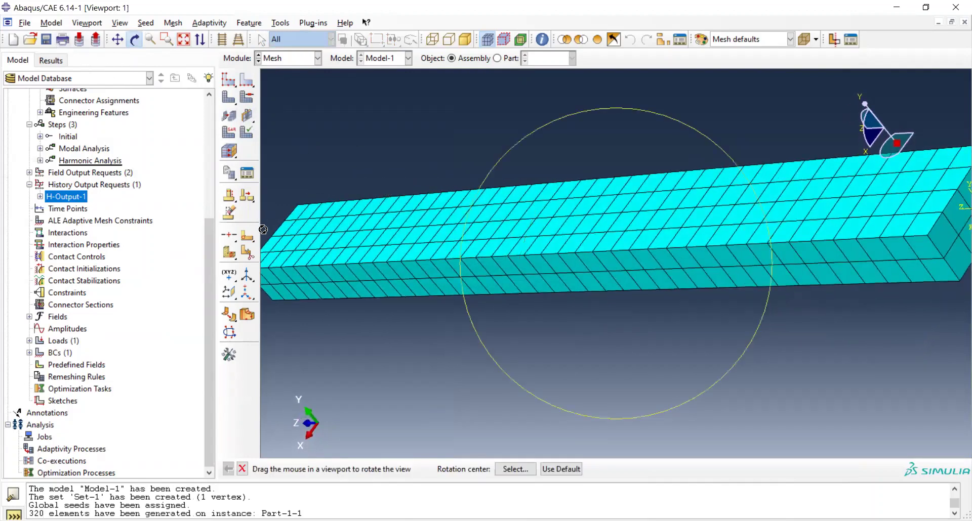
Suppress the Harmonic Analysis step so that only the Modal Analysis step stays active
mouse_move(211, 371)
mouse_down()
mouse_move(204, 412)
mouse_move(207, 389)
mouse_up()
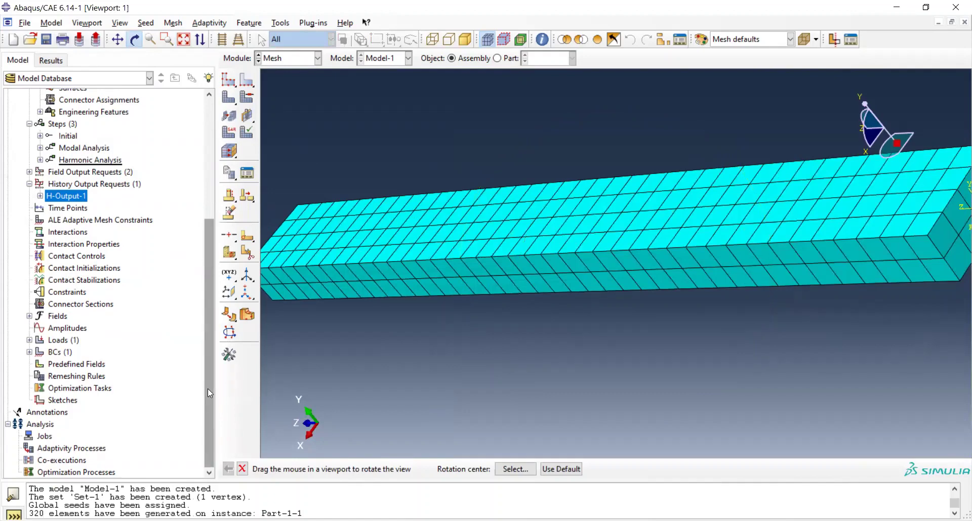
scroll(208, 389, up, 2)
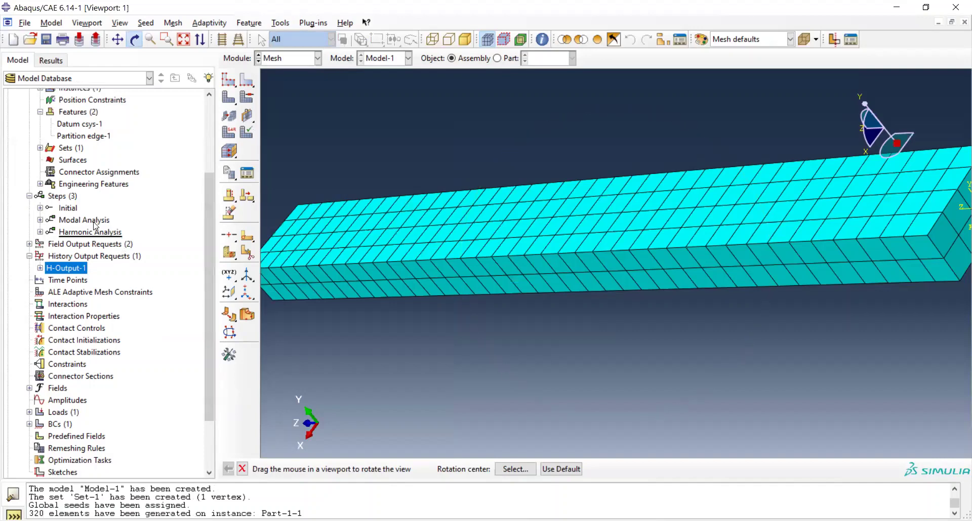
mouse_move(97, 224)
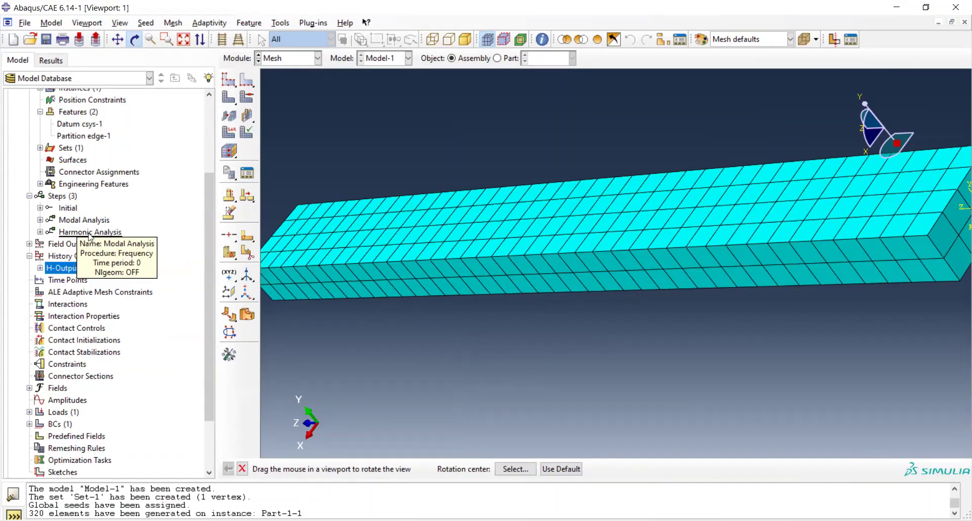
click(89, 234)
right_click(89, 235)
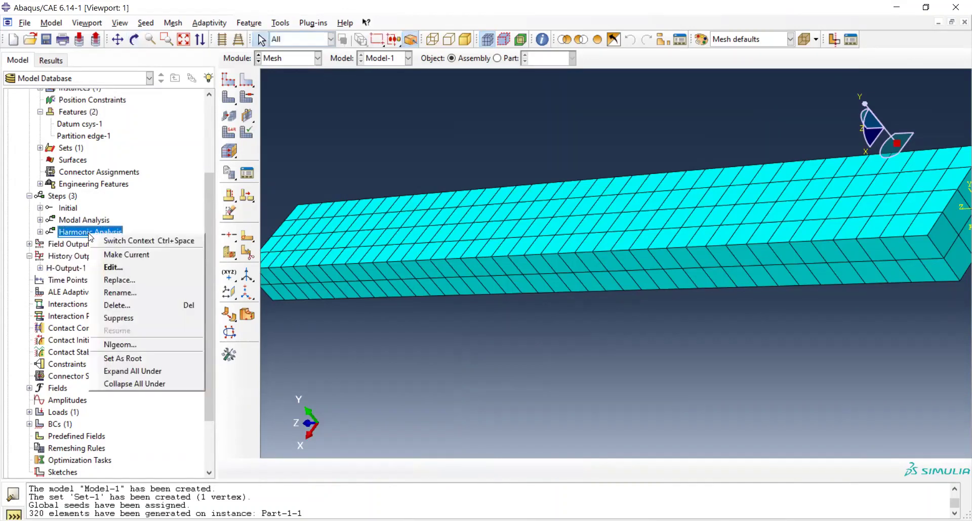
click(139, 319)
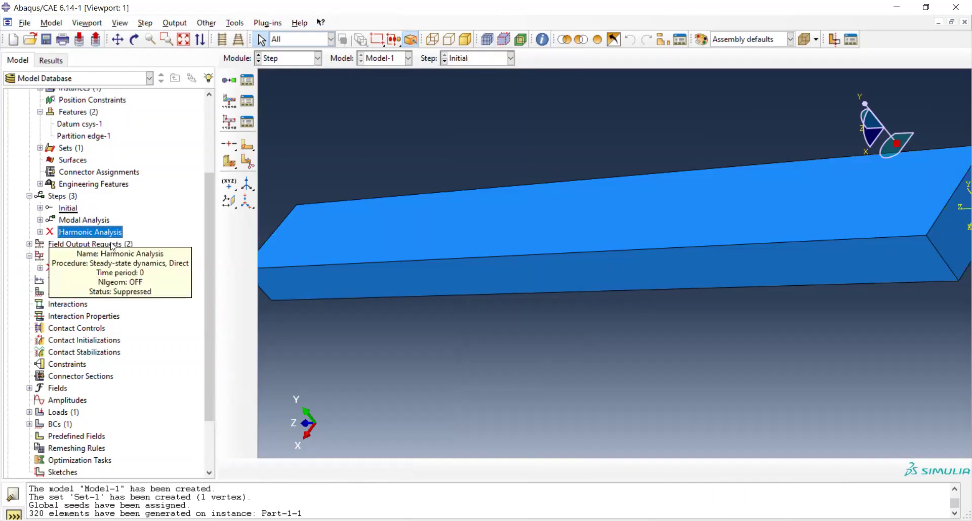
Create a full analysis job named Modal-analysis for Model-1 with the default job settings
scroll(209, 263, down, 2)
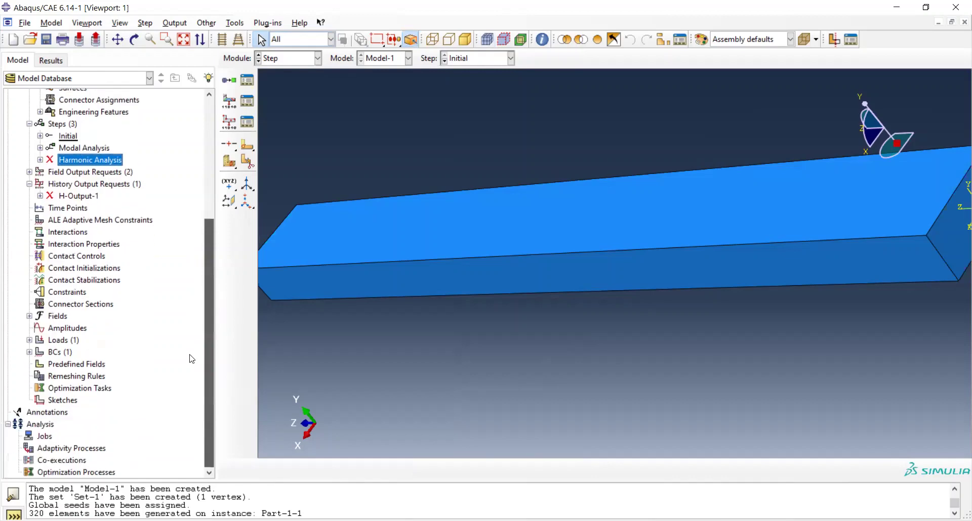
double_click(45, 436)
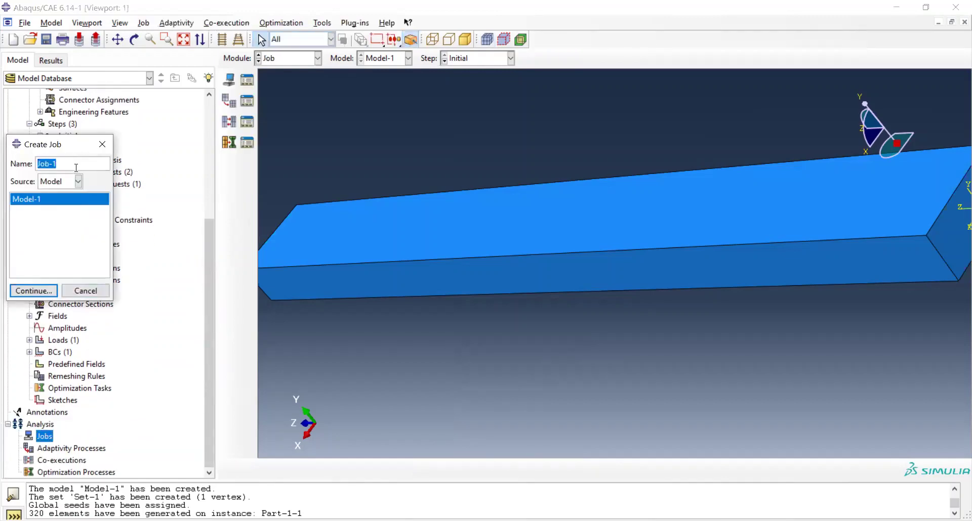
text(Modal-analysis)
click(34, 293)
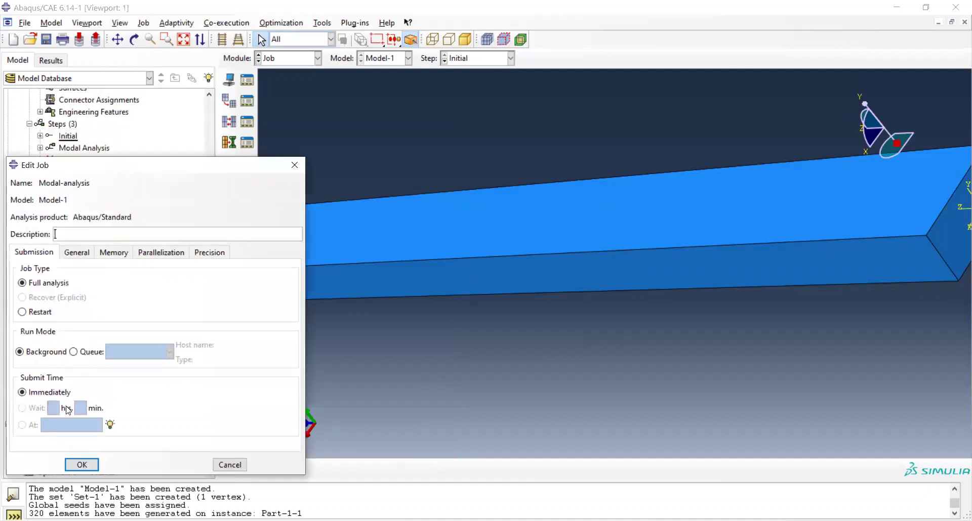
click(92, 466)
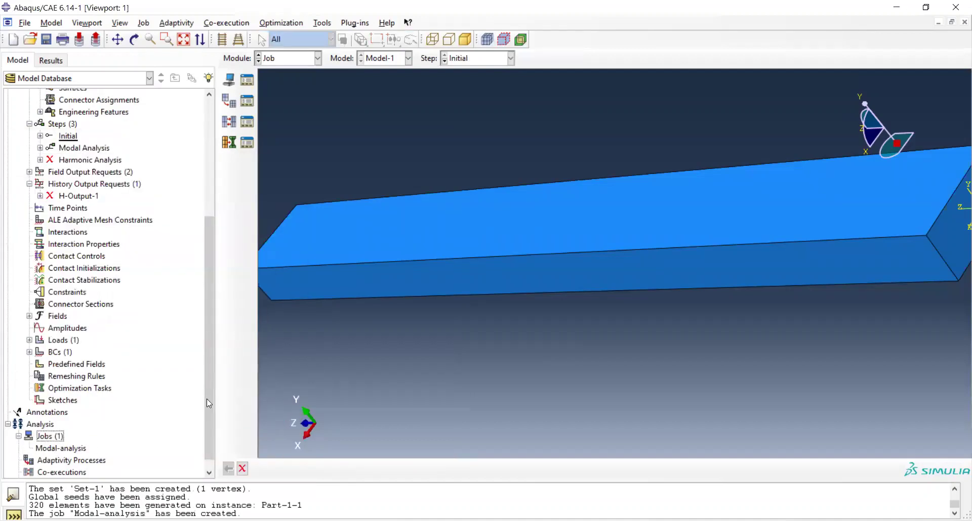
Try to submit the Modal-analysis job, declining to overwrite the existing job files
scroll(207, 403, down, 1)
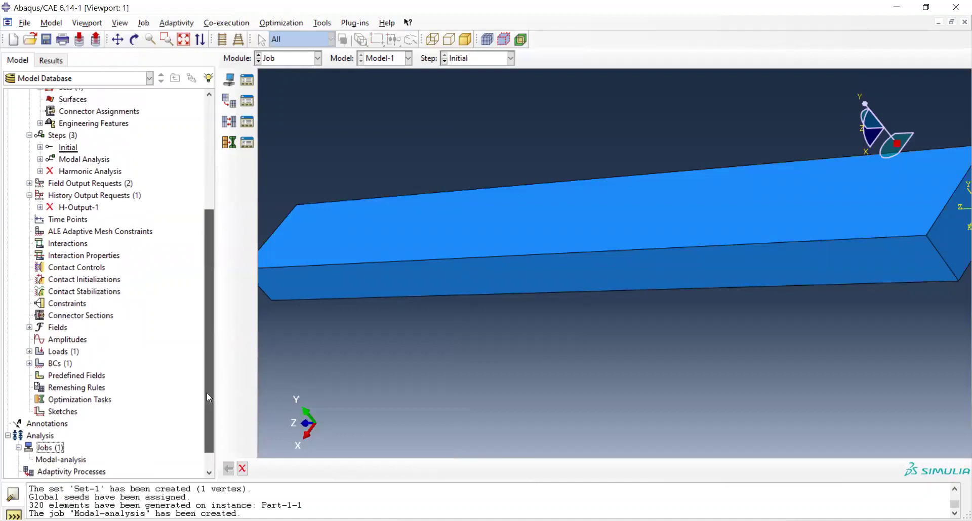
click(74, 436)
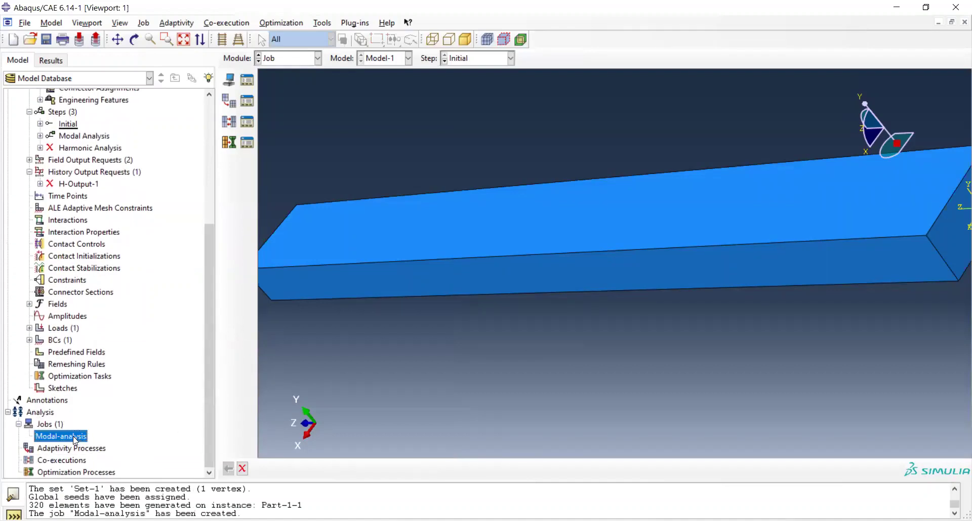
right_click(74, 438)
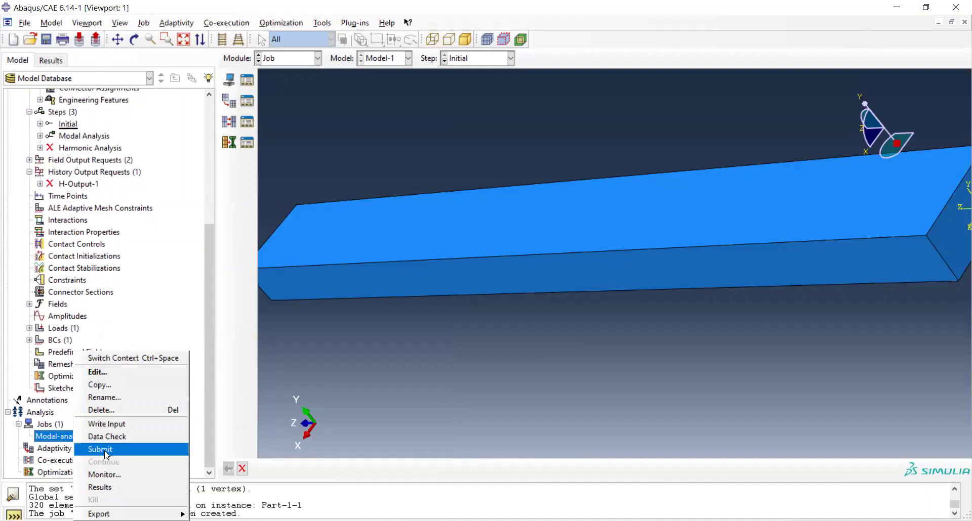
click(99, 449)
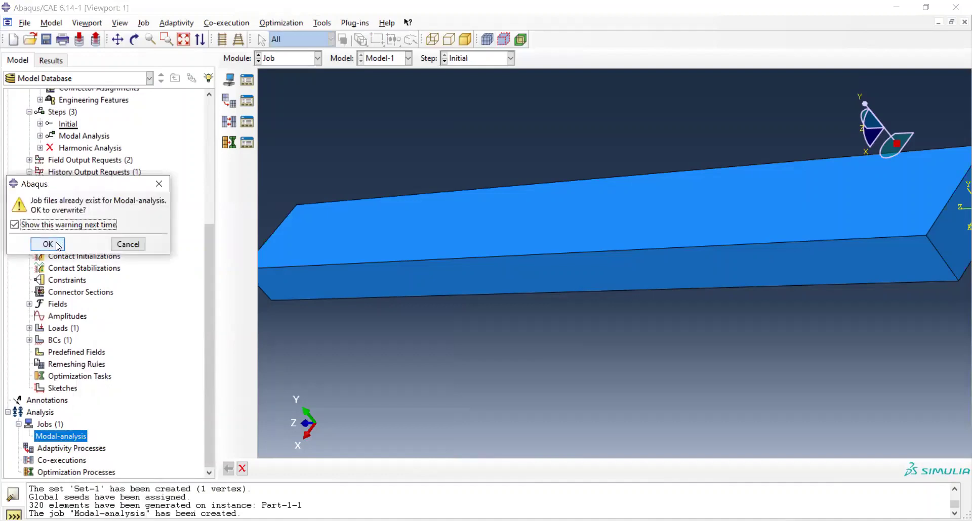
click(132, 248)
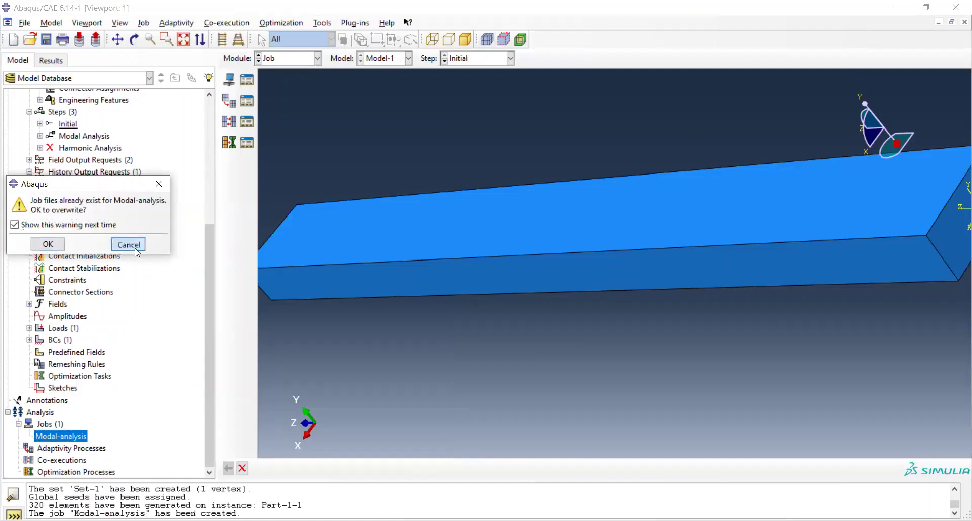
right_click(82, 441)
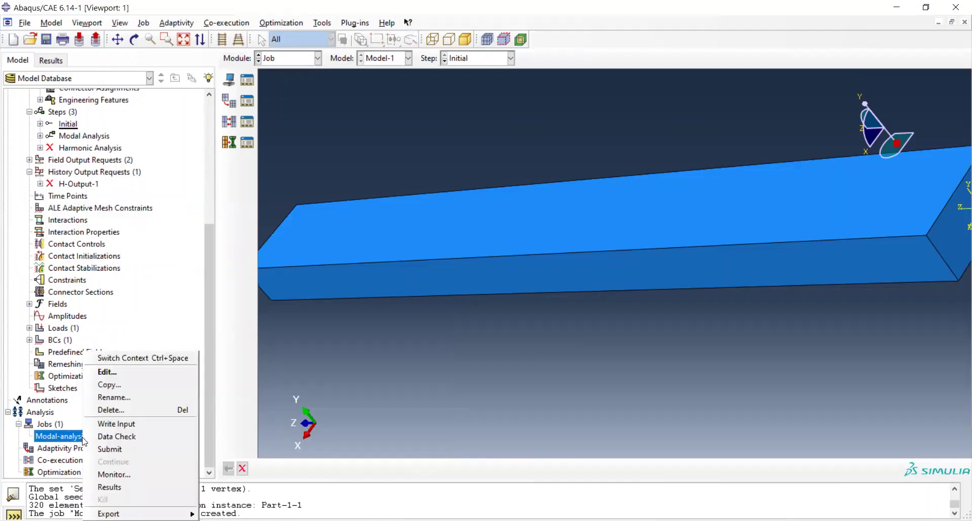
click(113, 373)
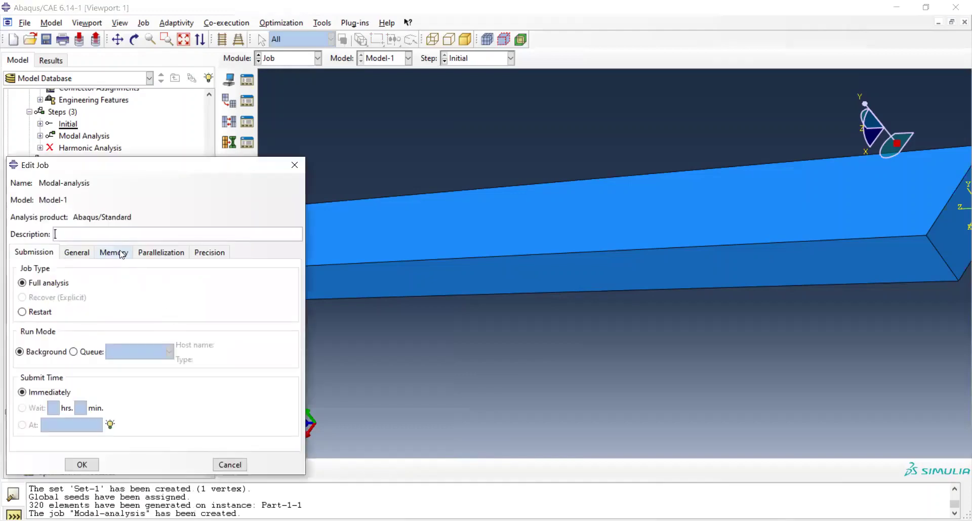
click(293, 166)
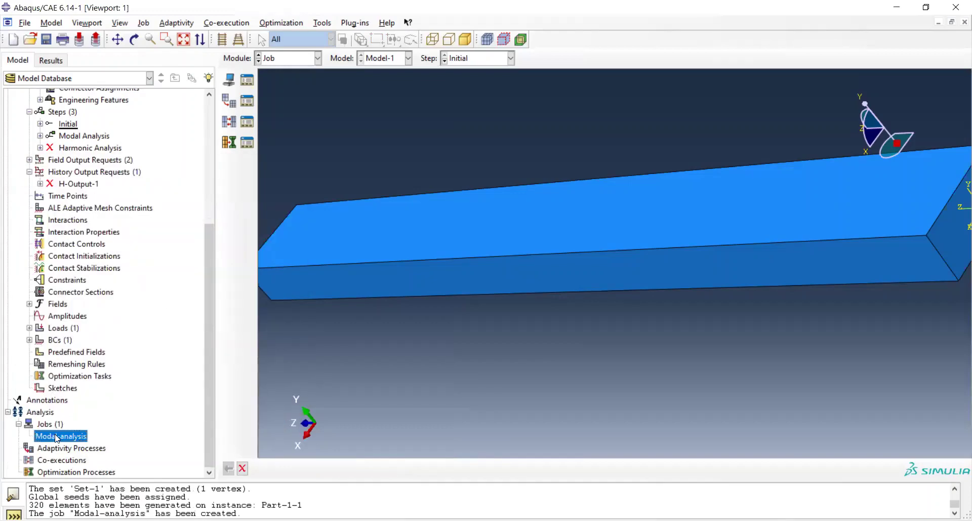
double_click(56, 438)
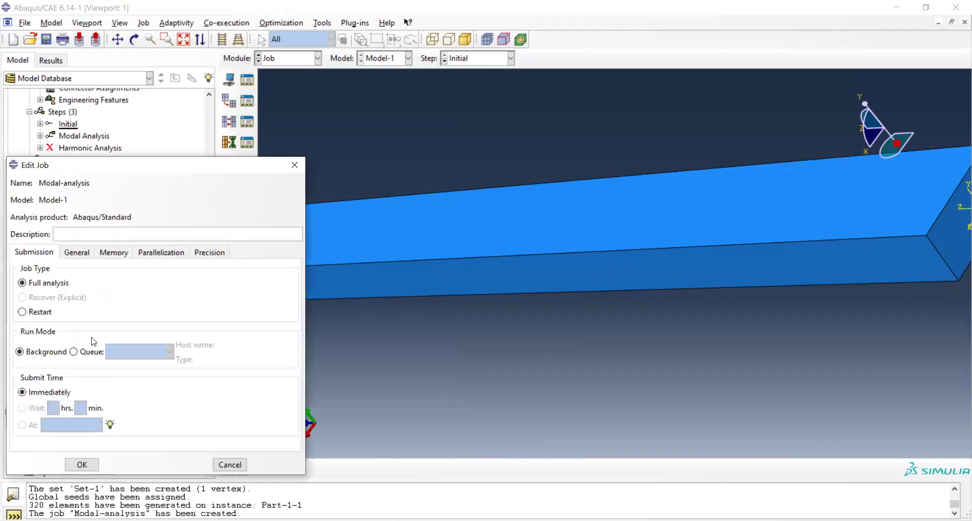
click(228, 465)
Rename the Modal-analysis job as Modal-analysis-1
right_click(41, 439)
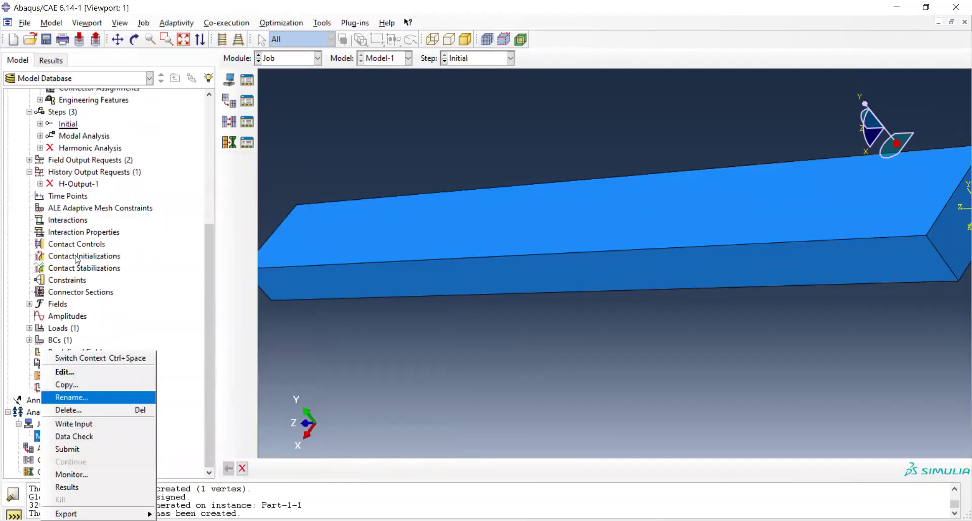
click(82, 396)
click(73, 236)
text(-1)
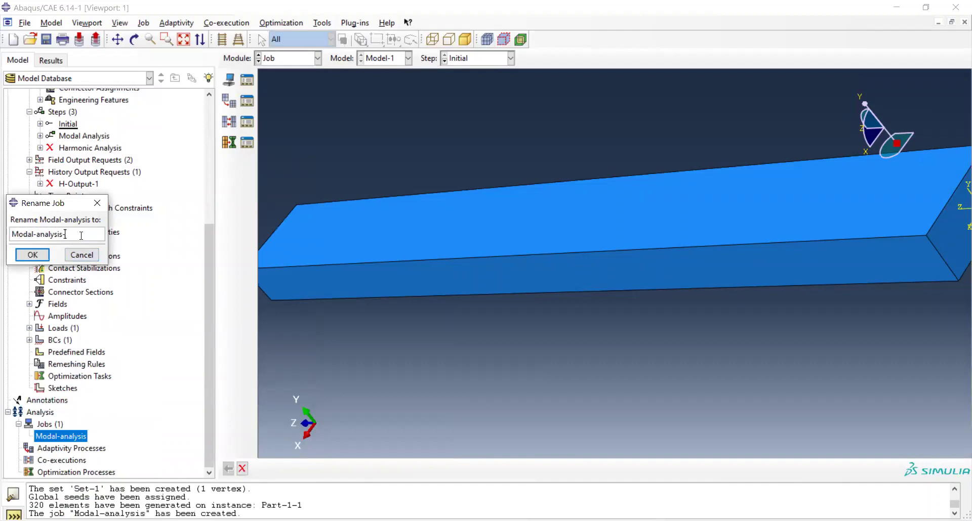
click(33, 254)
Submit the Modal-analysis-1 job for analysis and let it run to completion
click(71, 436)
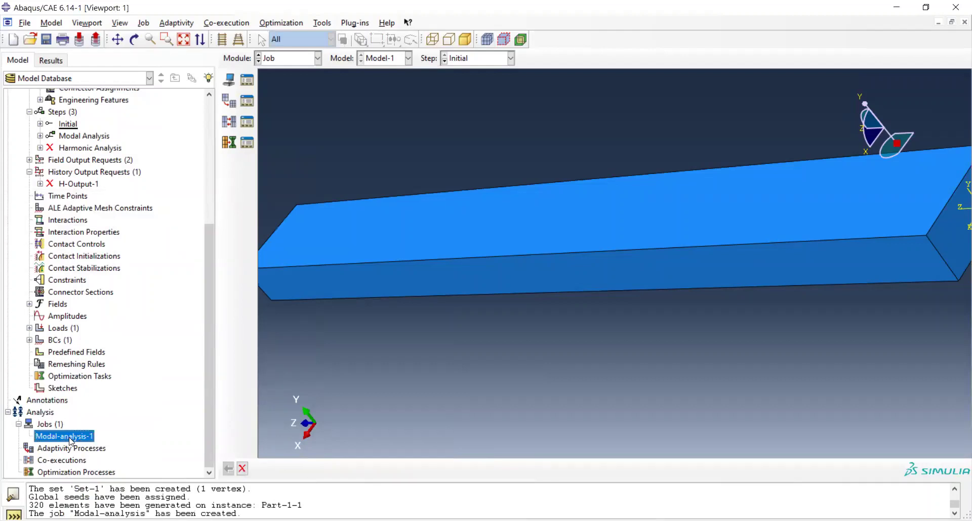
right_click(70, 438)
click(109, 450)
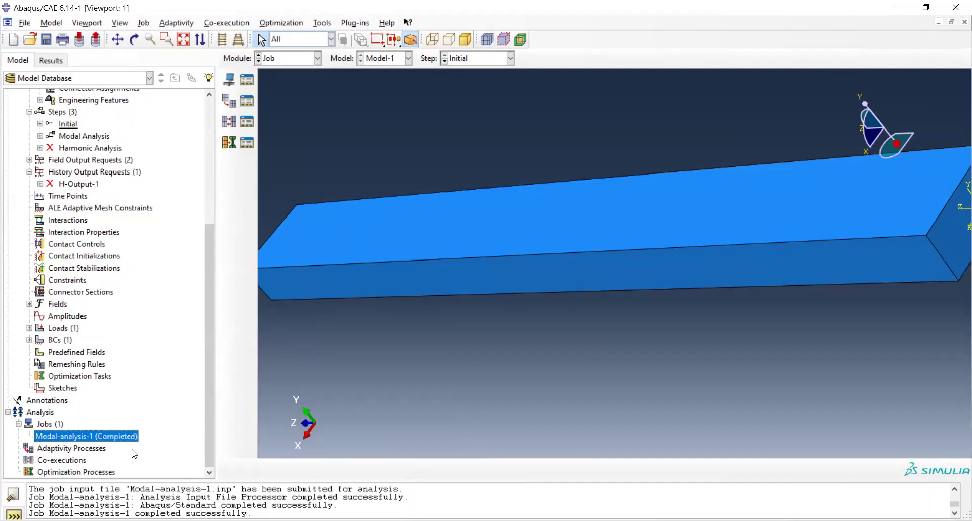
Open the results of the completed Modal-analysis-1 job in the Visualization module
right_click(88, 439)
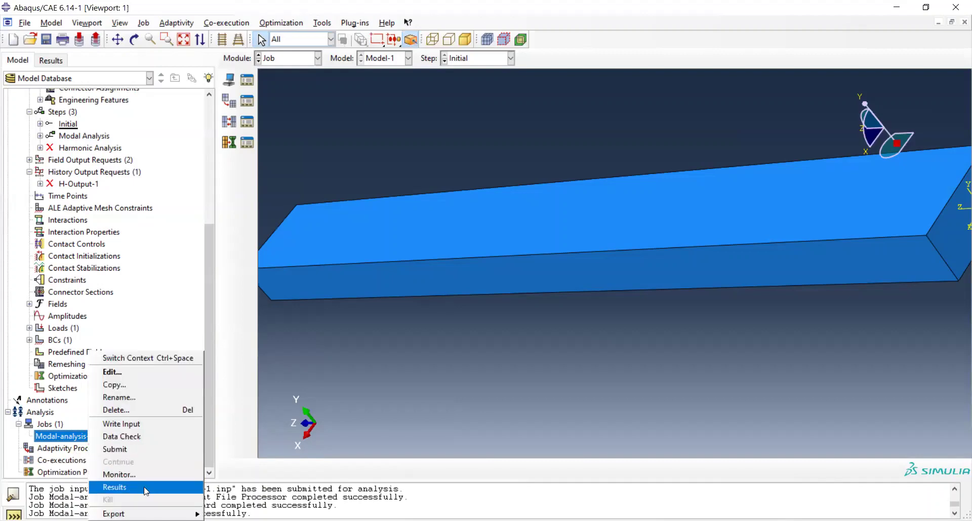
click(71, 436)
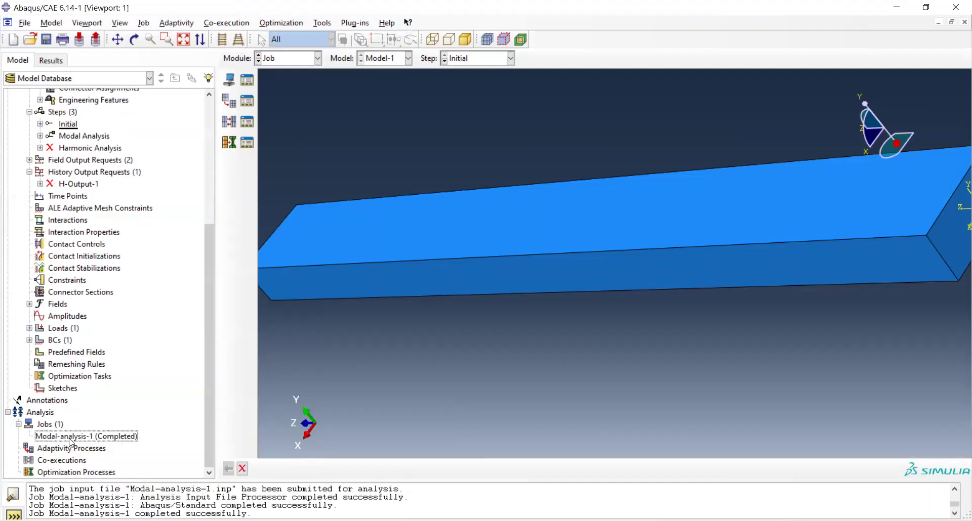
right_click(71, 436)
click(113, 487)
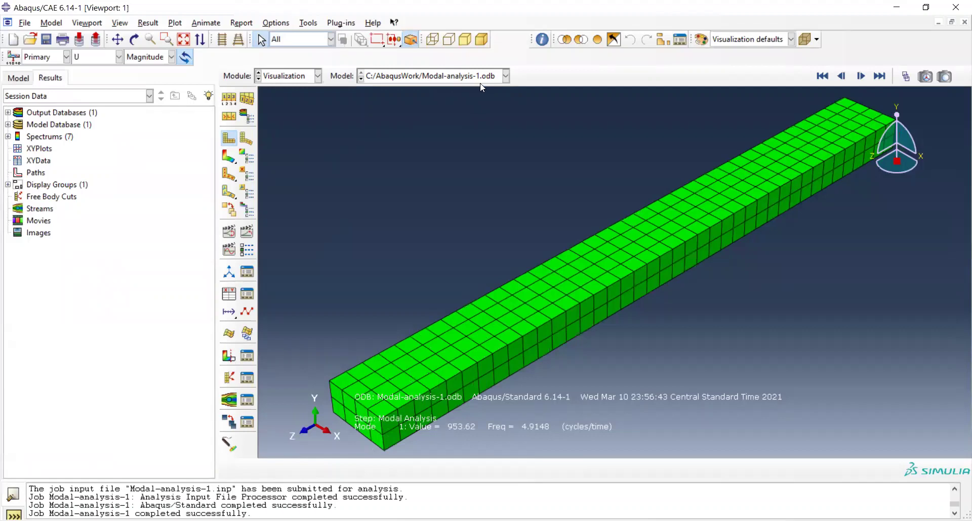
Plot the displacement magnitude contours on the deformed beam and briefly play the time history animation
click(228, 160)
drag(226, 161, 246, 160)
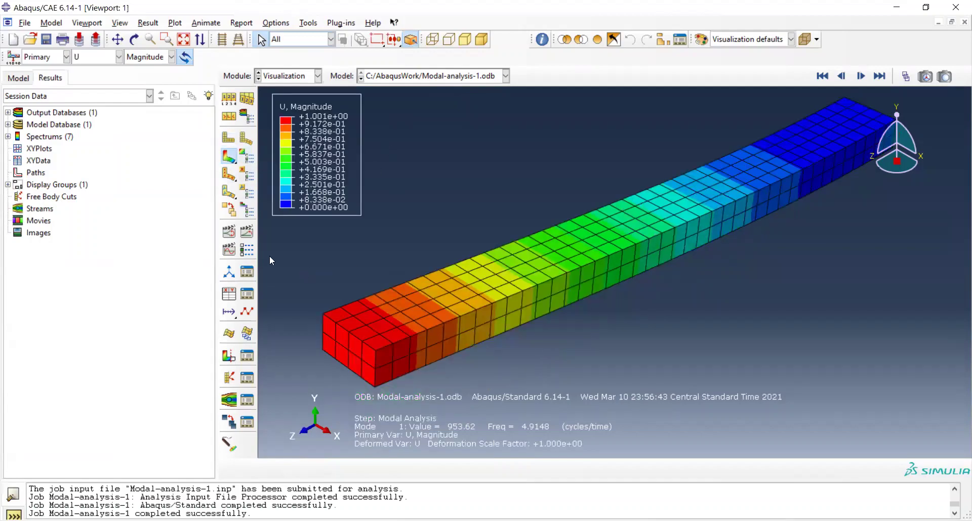
click(247, 232)
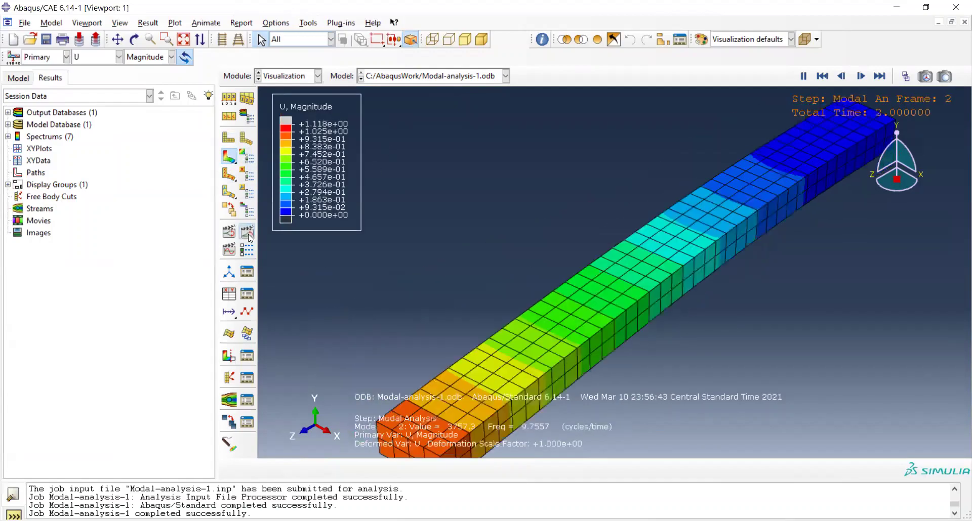
click(248, 235)
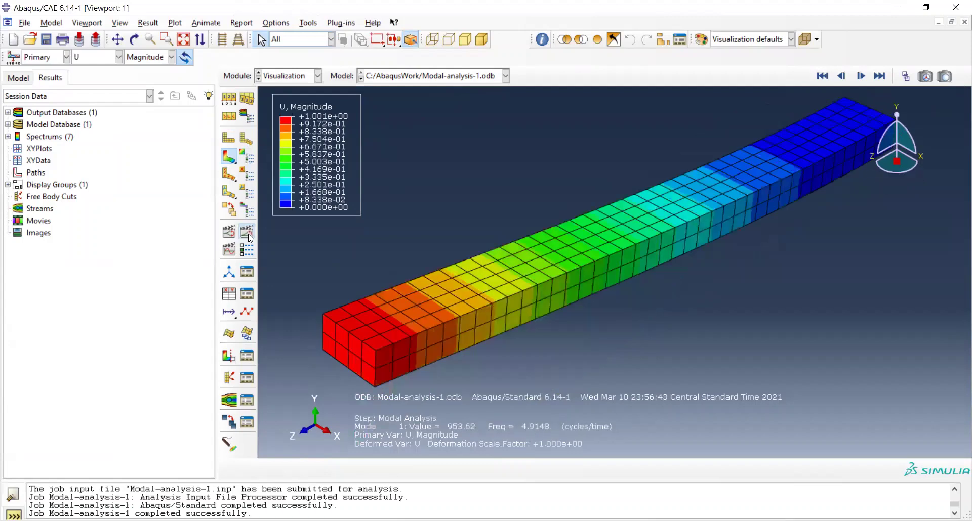
Review the Modal Analysis frame list with its natural frequencies, keeping mode 1 displayed
click(149, 23)
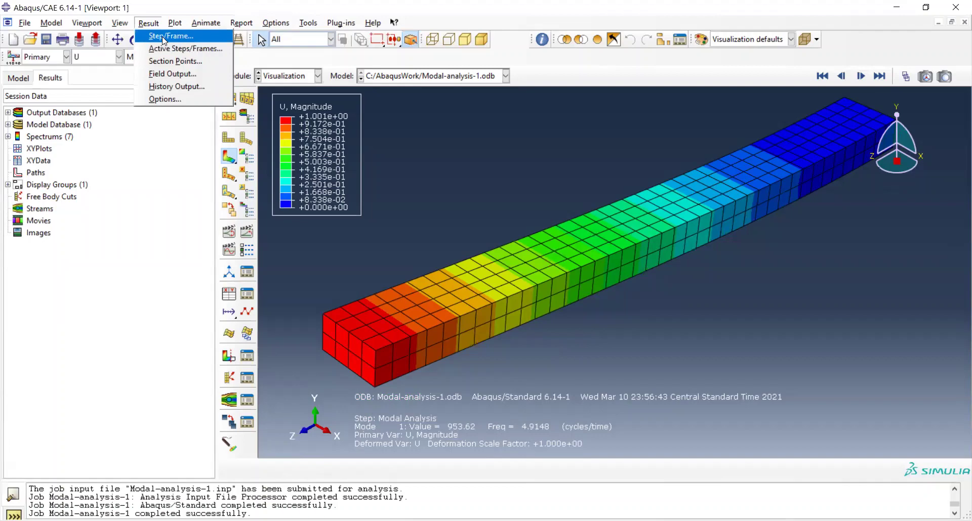
click(163, 36)
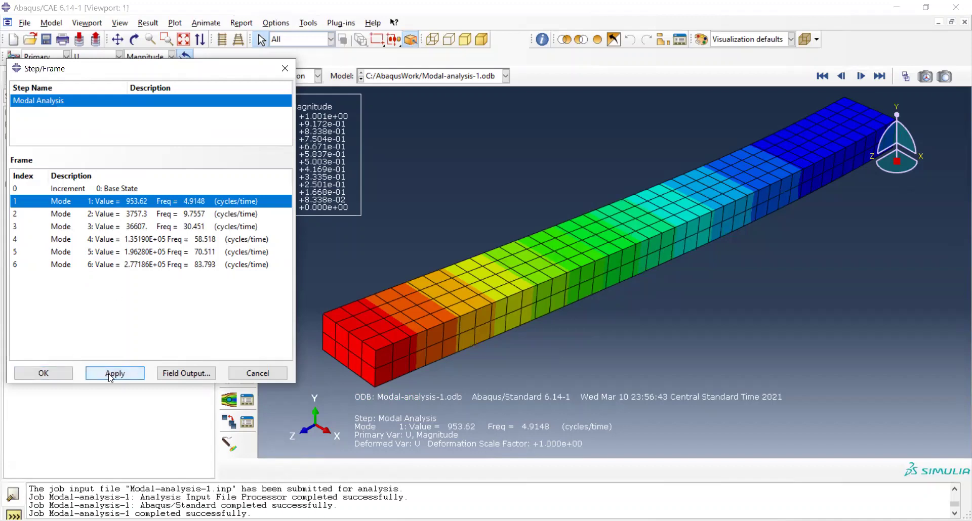
click(55, 376)
Display the deformed contour shapes of modes 3, 6, 5 and 2 in turn, leaving mode 2 plotted
click(148, 23)
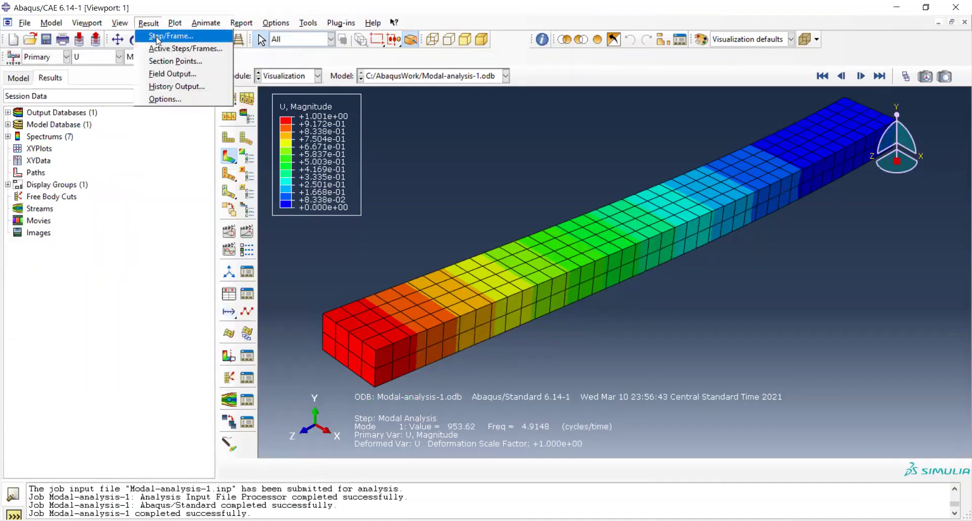
click(158, 36)
click(103, 227)
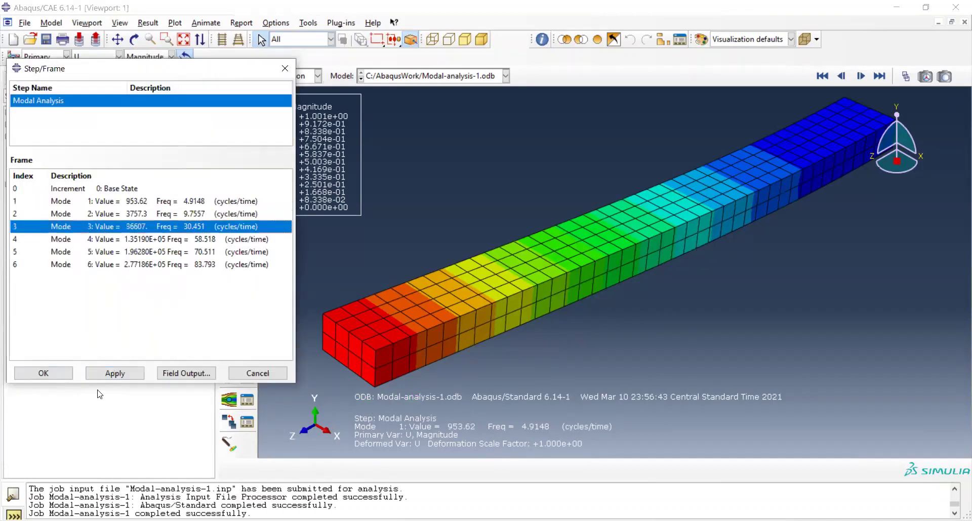
click(120, 376)
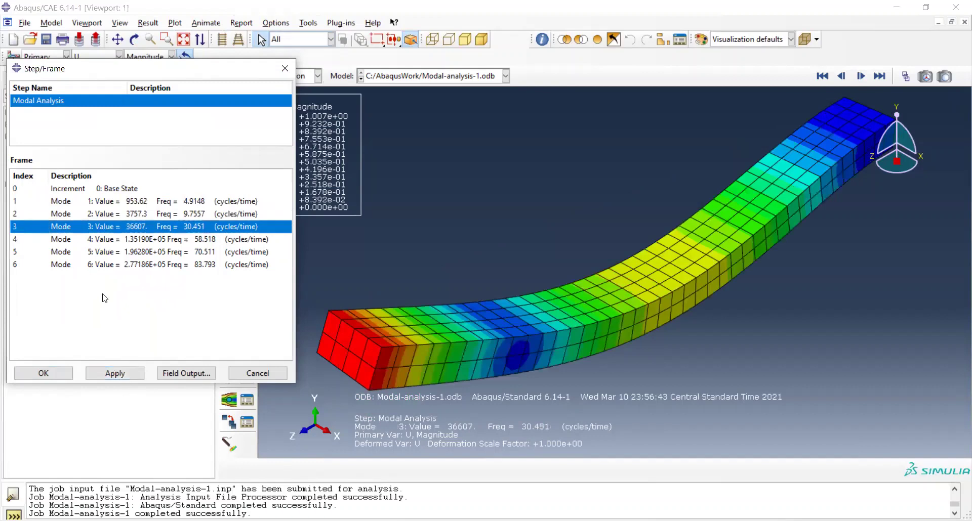
click(114, 266)
click(115, 375)
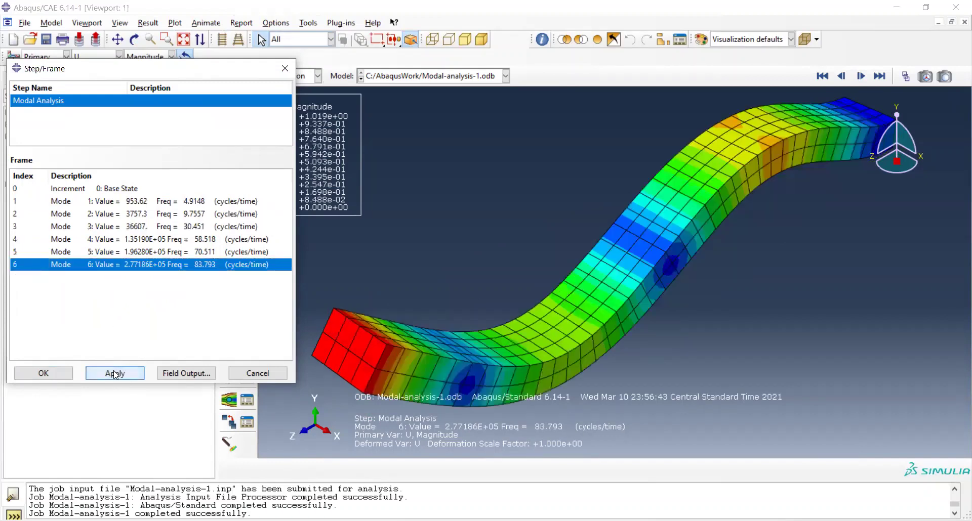
click(108, 252)
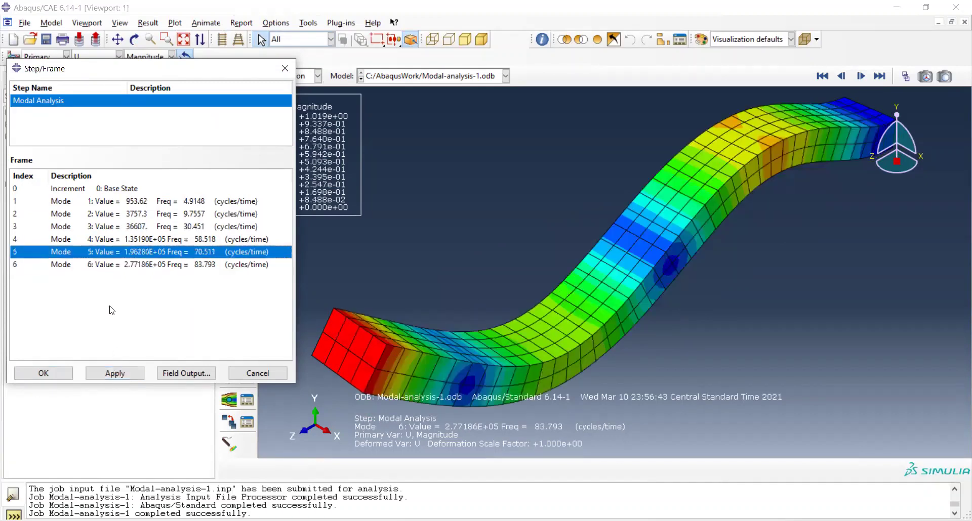
click(119, 374)
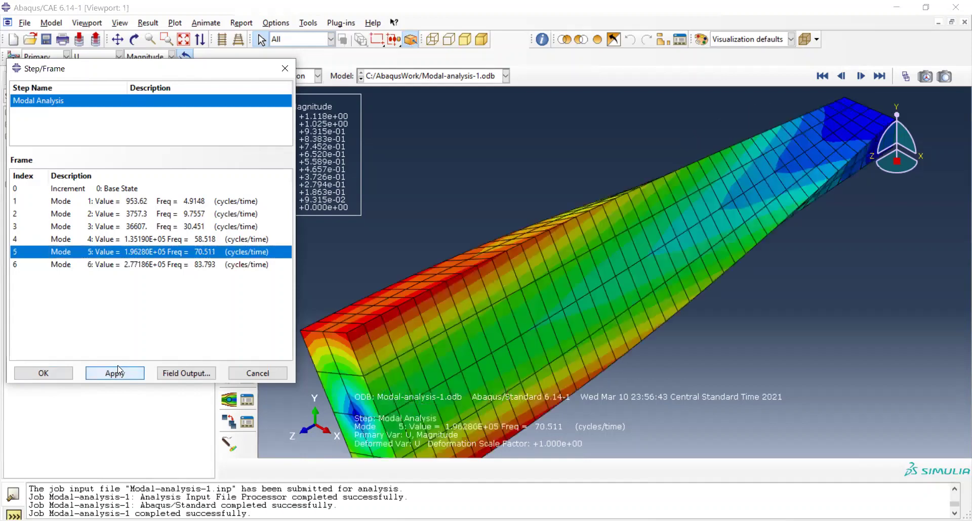
click(105, 215)
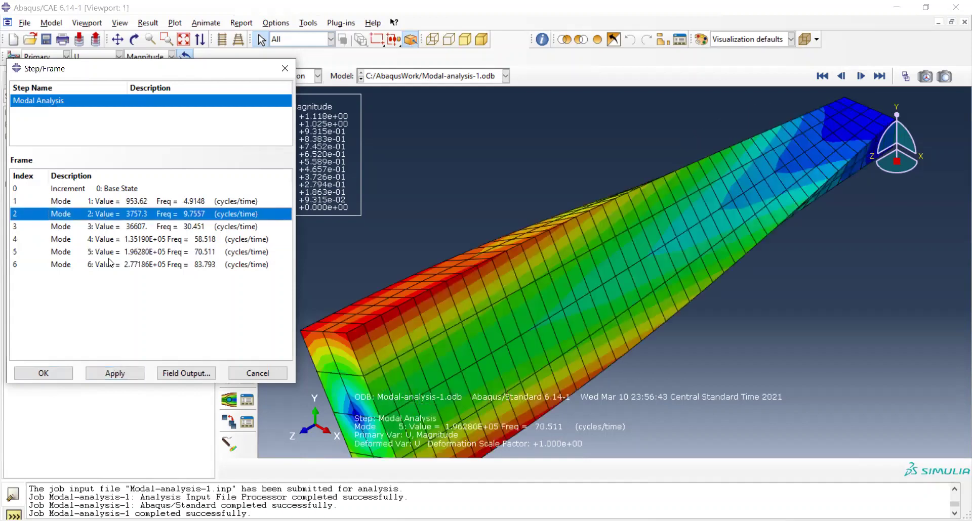
click(119, 375)
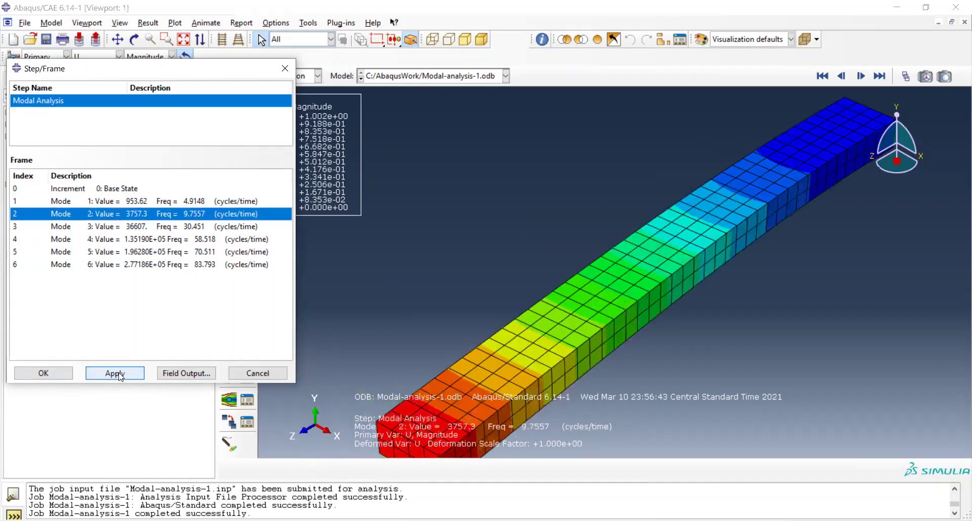
click(258, 374)
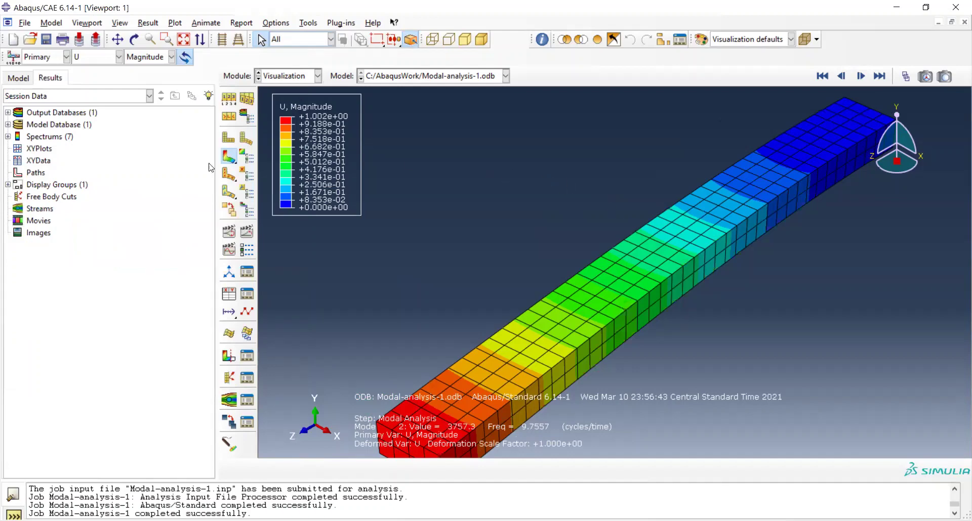
Resume the suppressed Harmonic Analysis step in the model tree
click(19, 78)
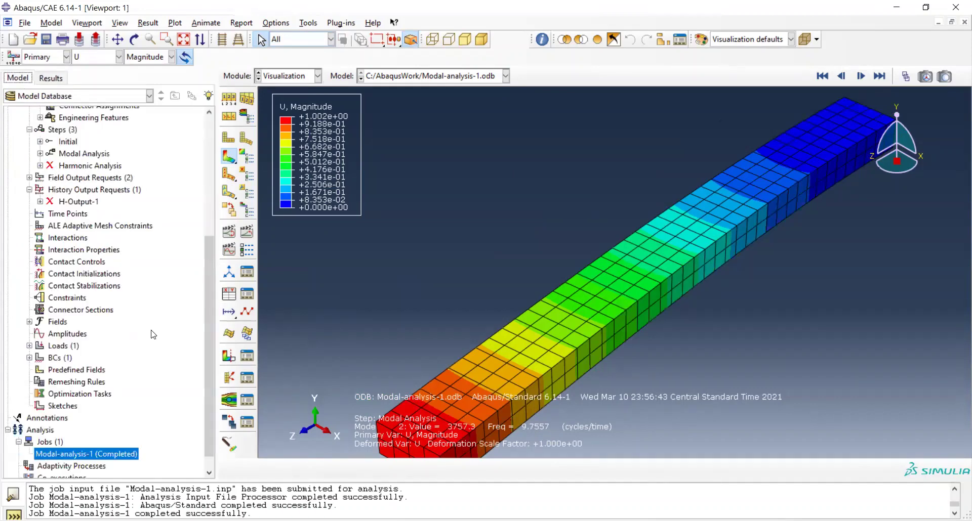
scroll(150, 333, up, 1)
scroll(150, 333, up, 3)
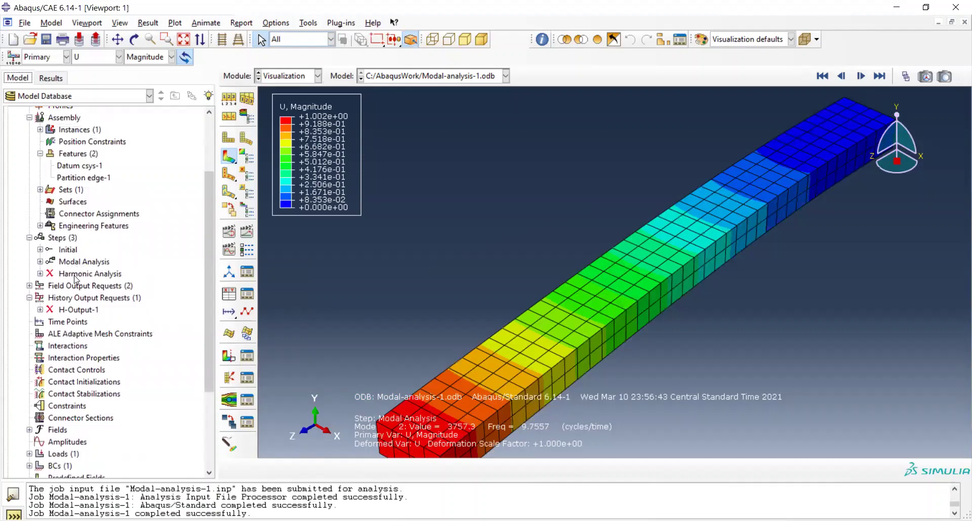
mouse_move(69, 277)
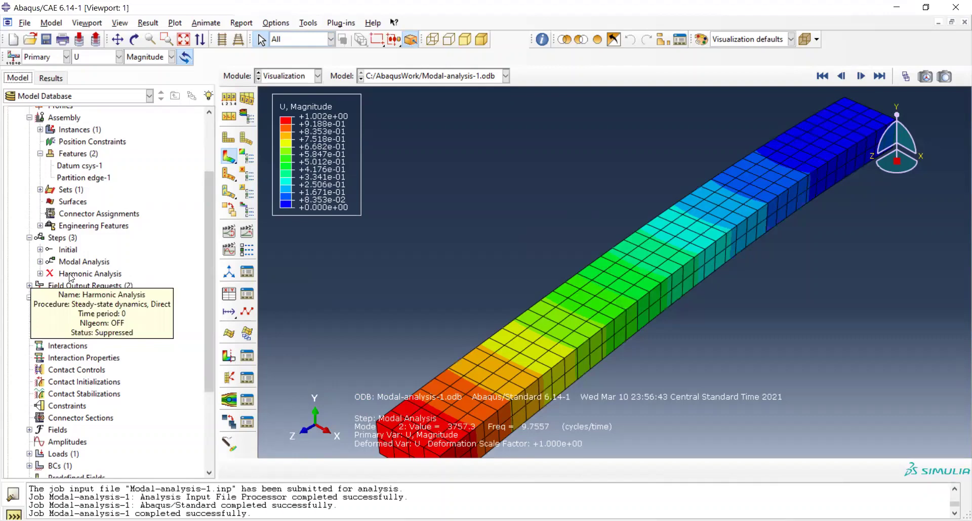
click(69, 276)
right_click(69, 276)
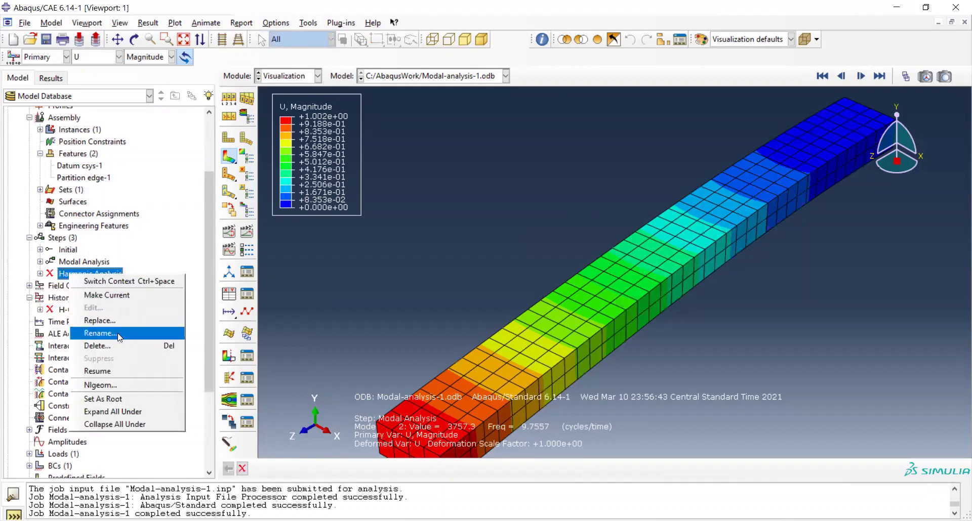
click(124, 376)
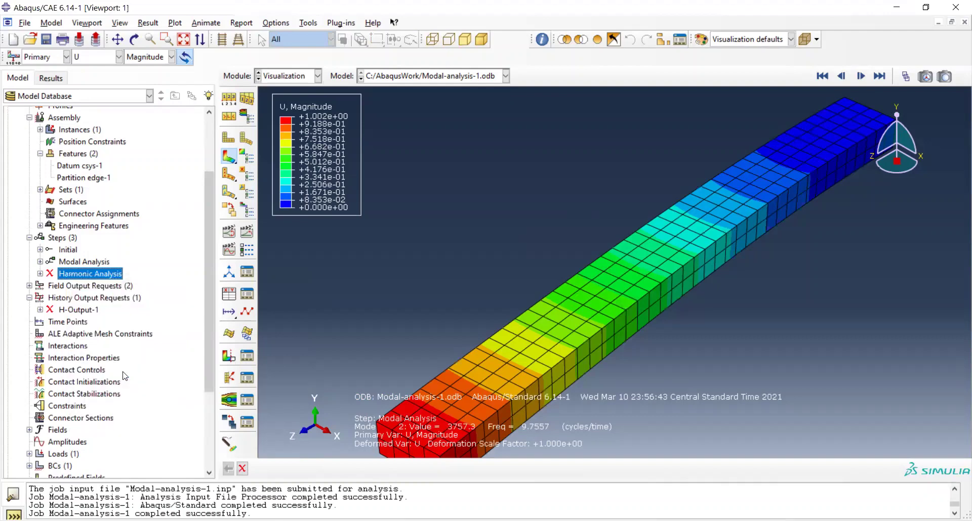
Suppress the Modal Analysis step so that only the Harmonic Analysis step is active
click(84, 245)
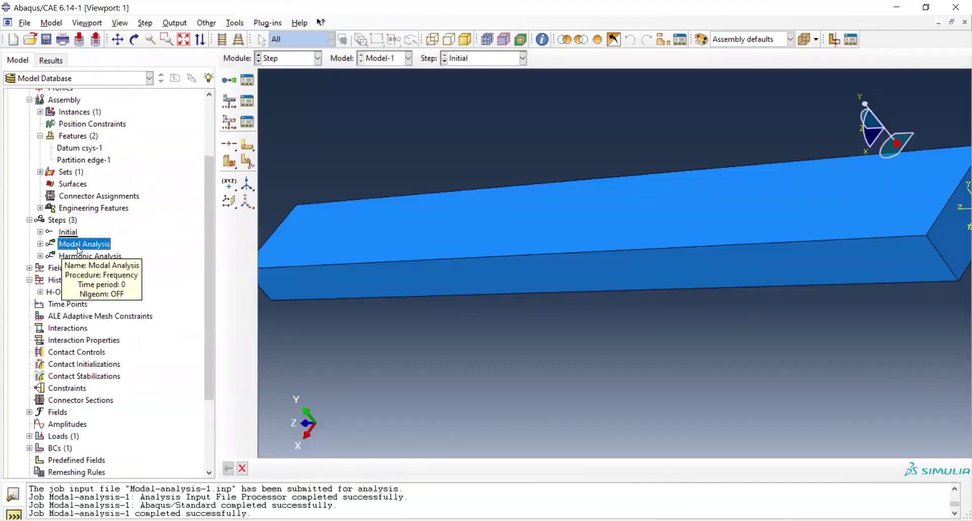
right_click(80, 250)
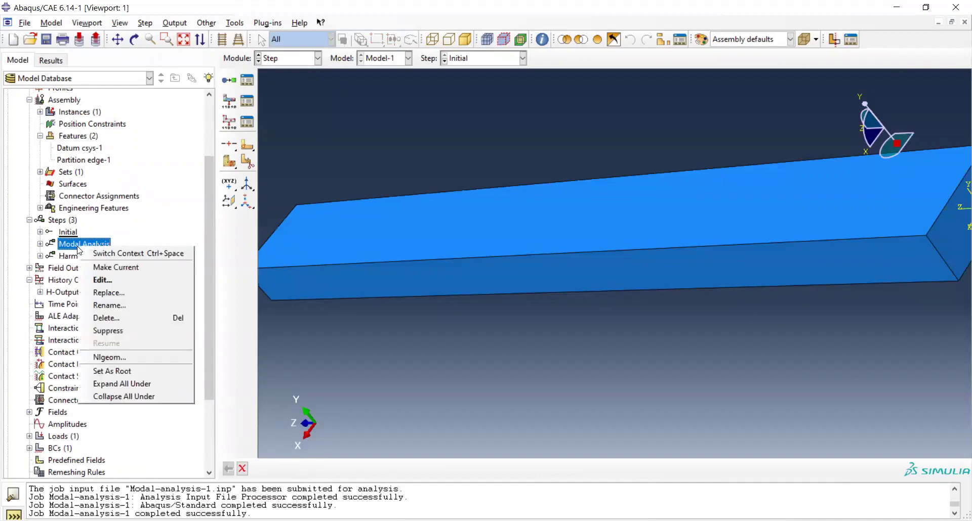
click(131, 331)
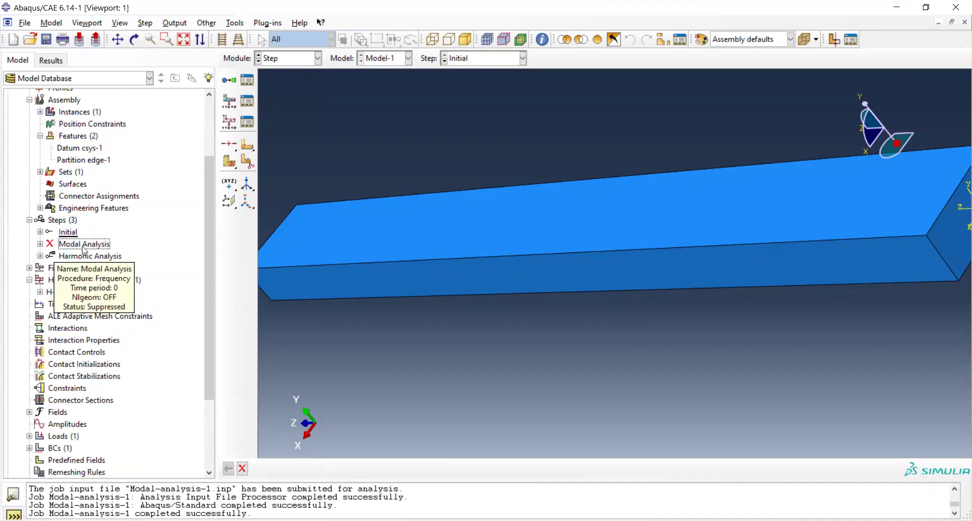
Create a full analysis job named Harmonic-analysis-1 from Model-1, keeping the default job settings
scroll(171, 266, down, 1)
scroll(170, 266, down, 2)
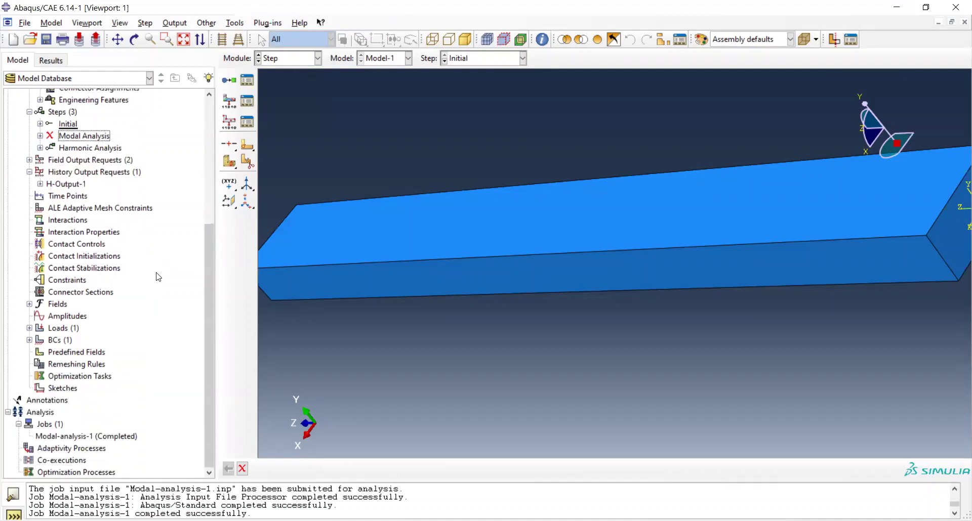
click(49, 425)
double_click(49, 425)
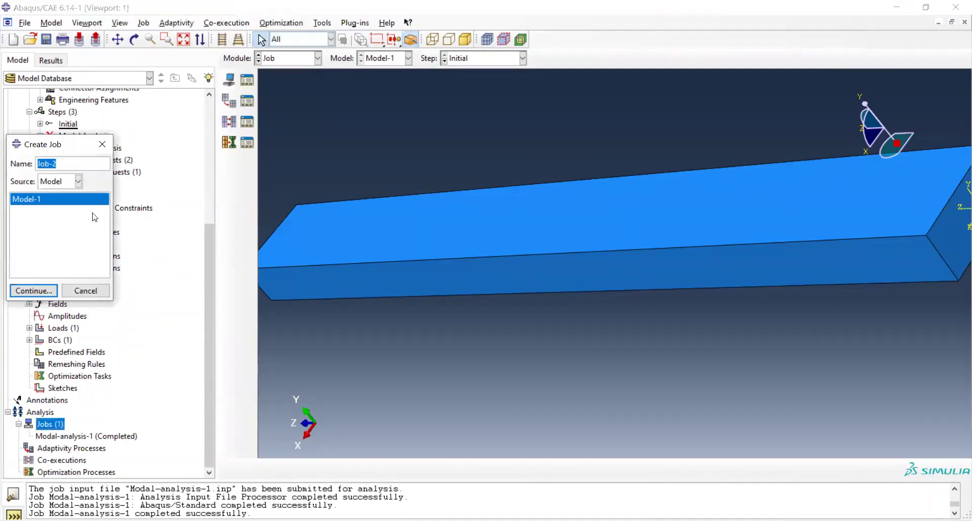
text(Harmonic analysis-1)
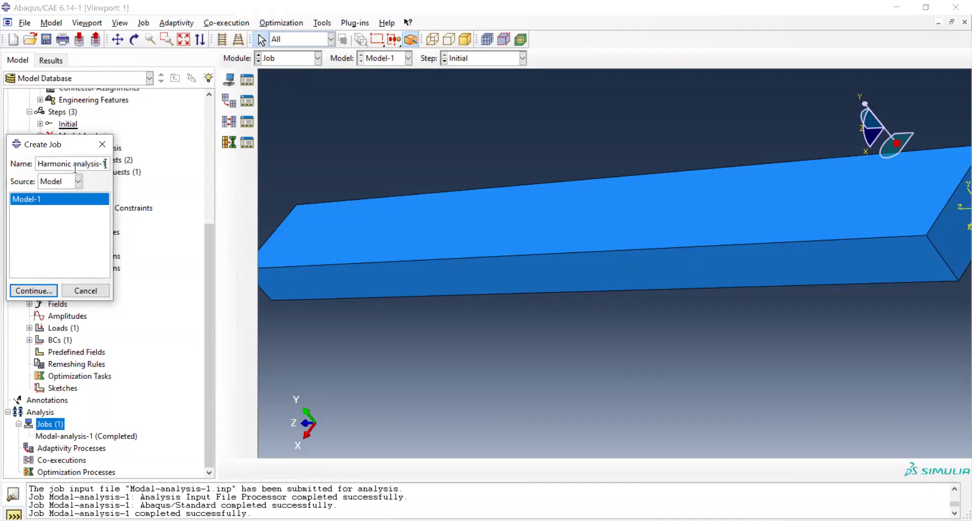
click(33, 290)
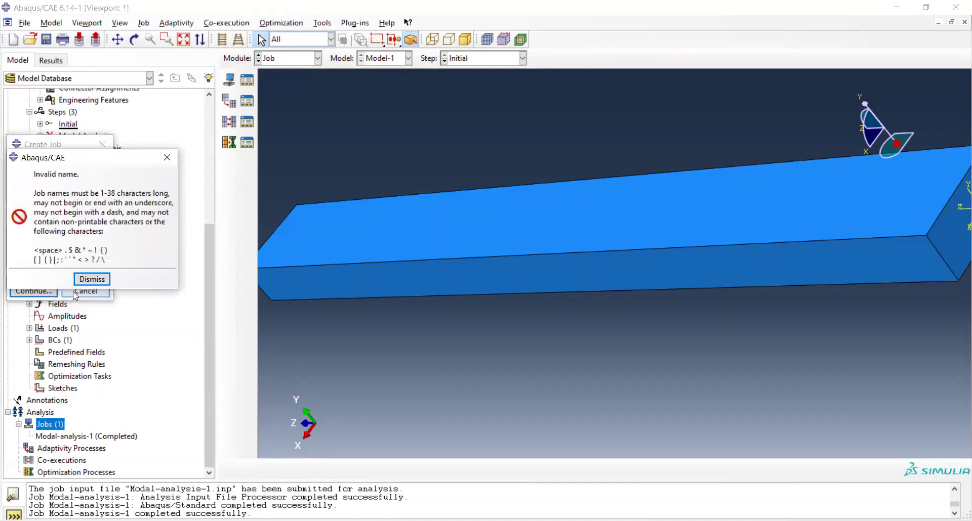
click(99, 279)
click(71, 163)
key(BackSpace)
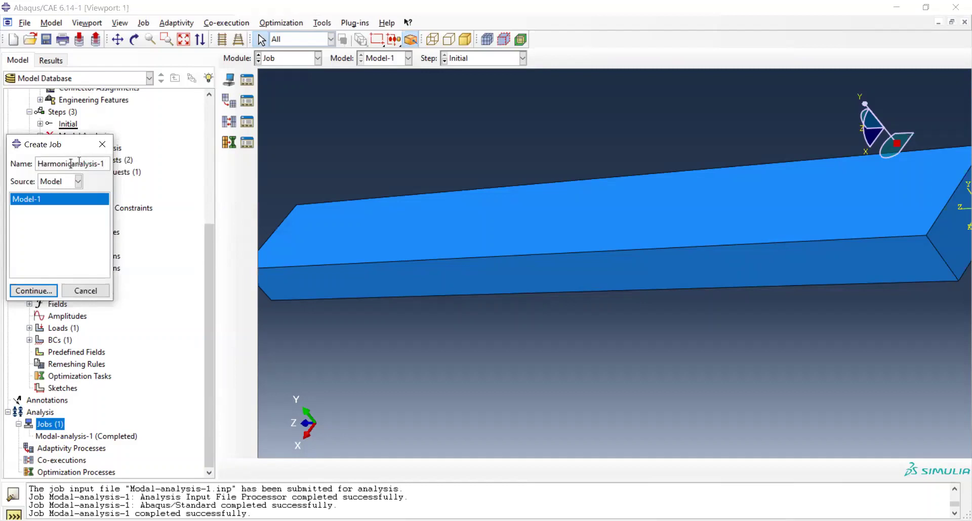
text(-)
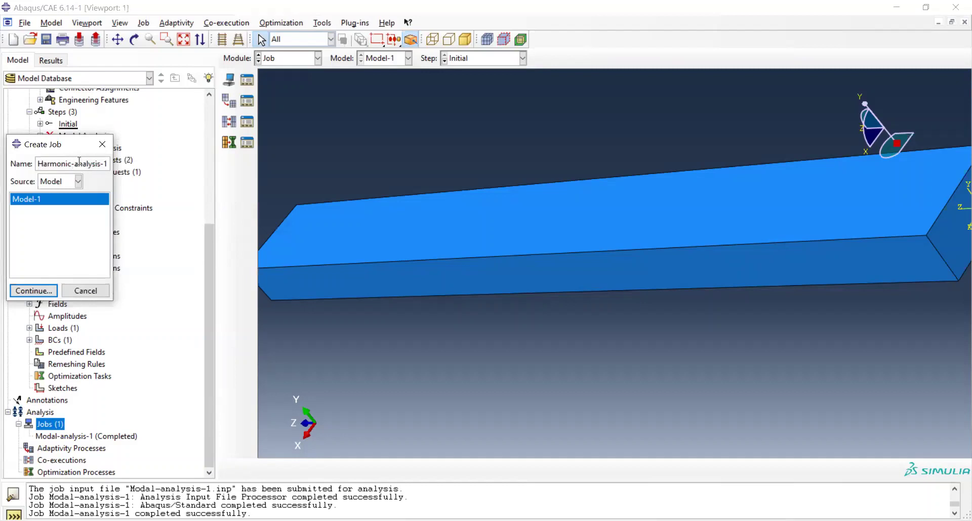
click(42, 291)
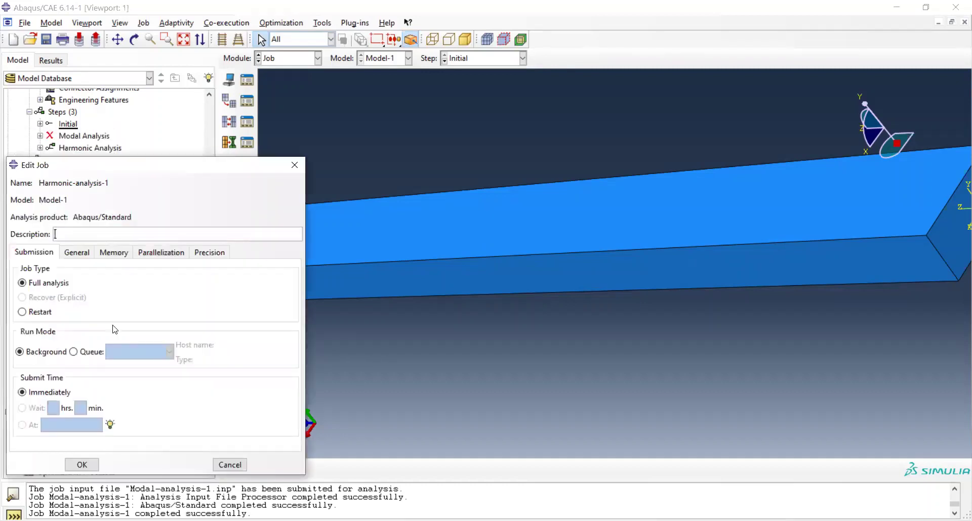
click(82, 465)
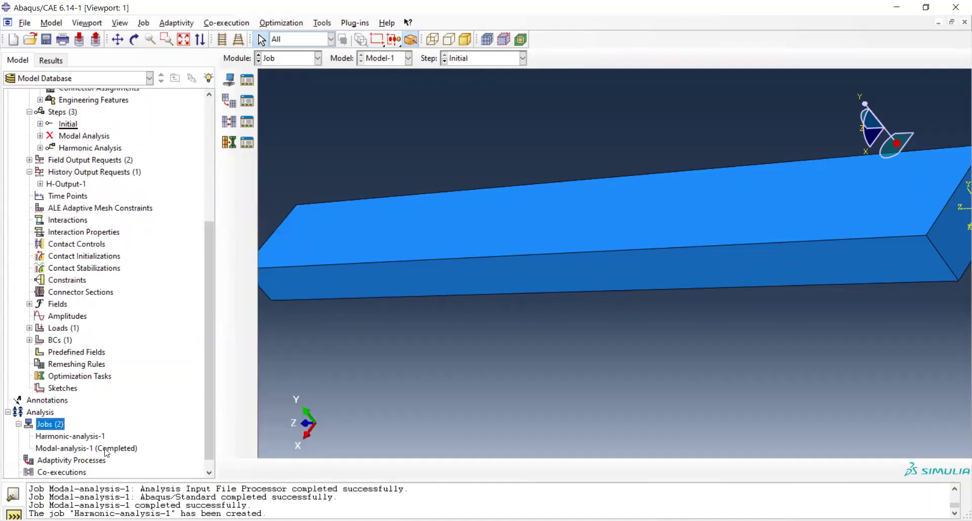
Submit the Harmonic-analysis-1 job for analysis and let it run to completion
click(92, 436)
right_click(92, 437)
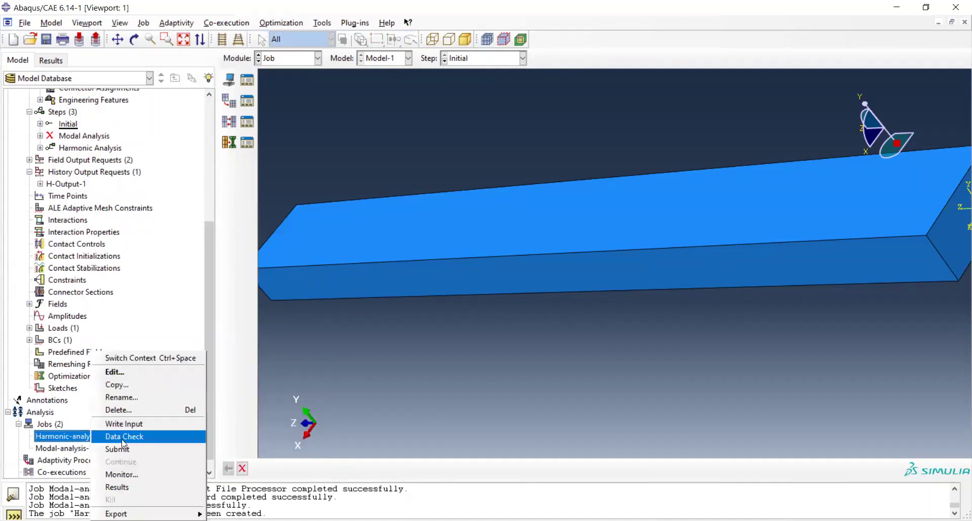
click(150, 450)
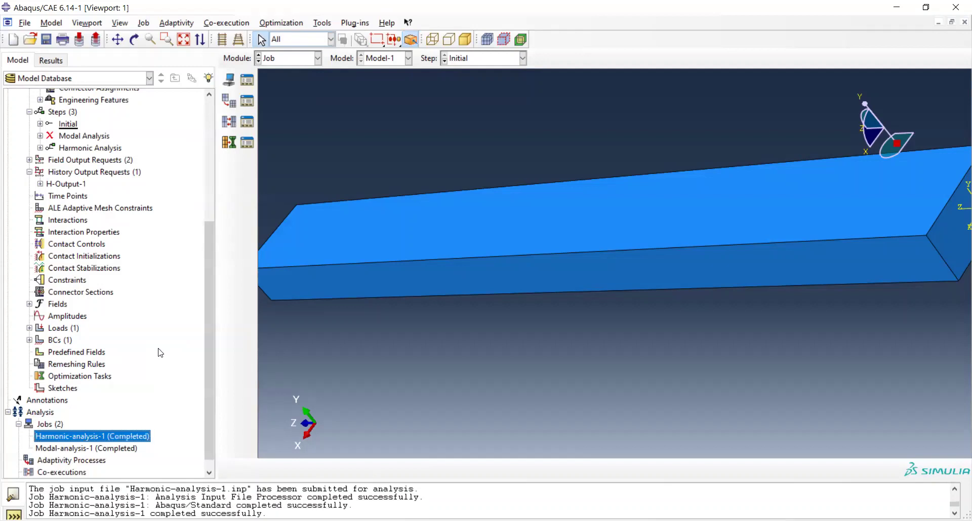
Open the Harmonic-analysis-1 results and animate the time history of the S11 contours on the deformed beam
right_click(69, 438)
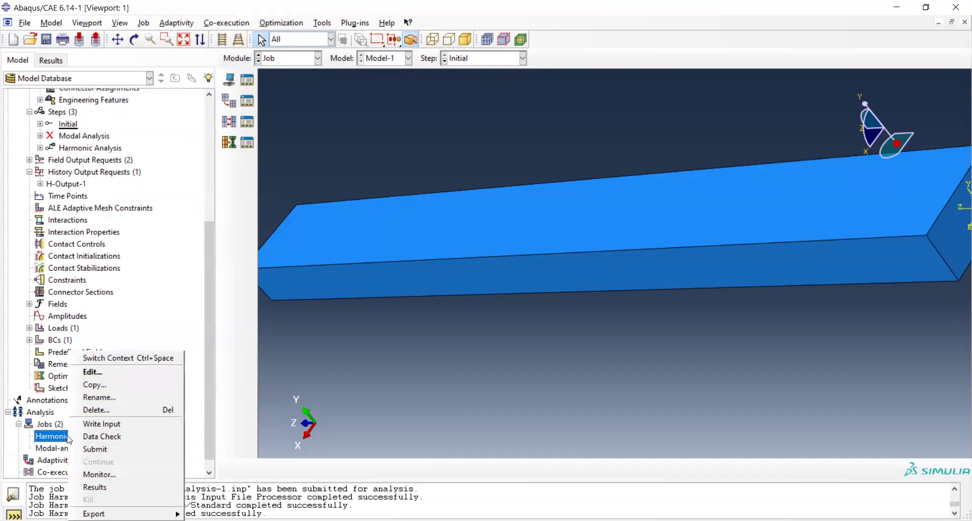
click(125, 487)
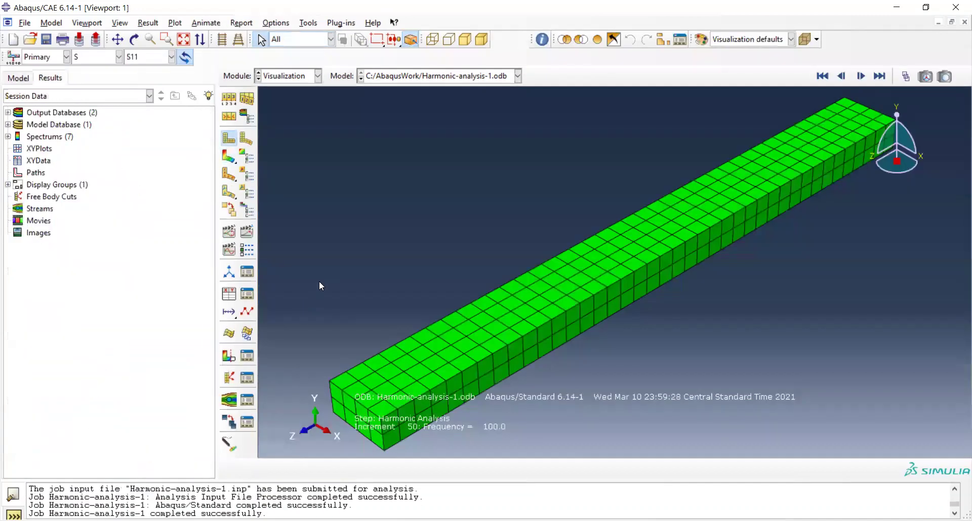
click(230, 156)
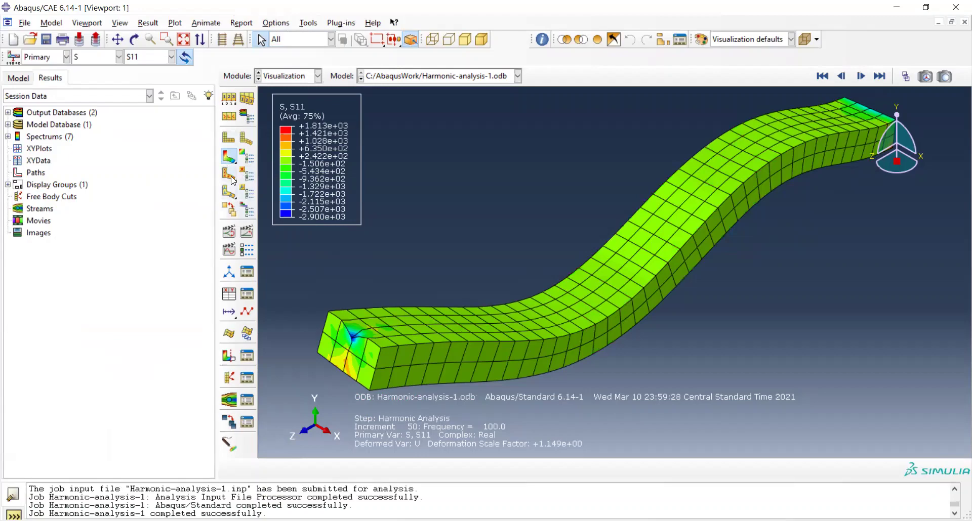
click(247, 232)
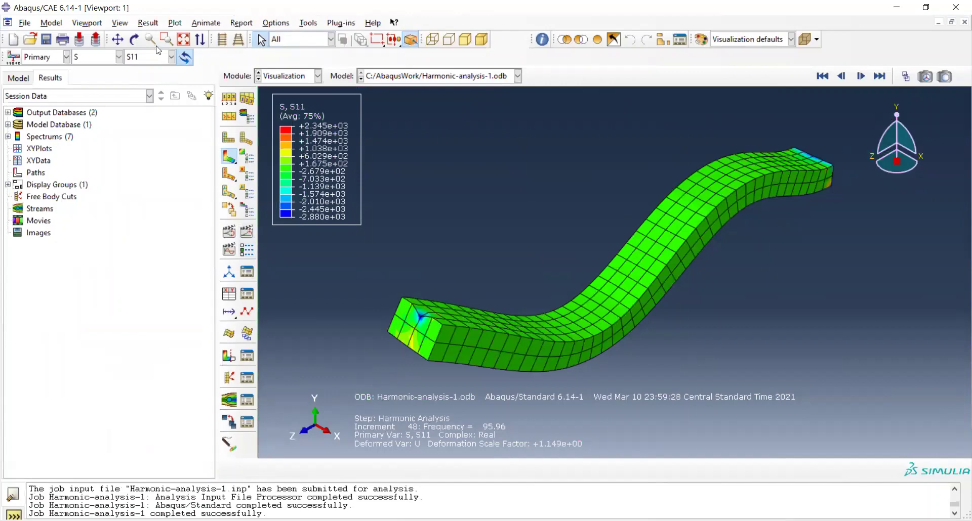
Plot the history output of spatial displacements U1, U2 and U3 at Node 9 in SET-1, one after another
click(149, 23)
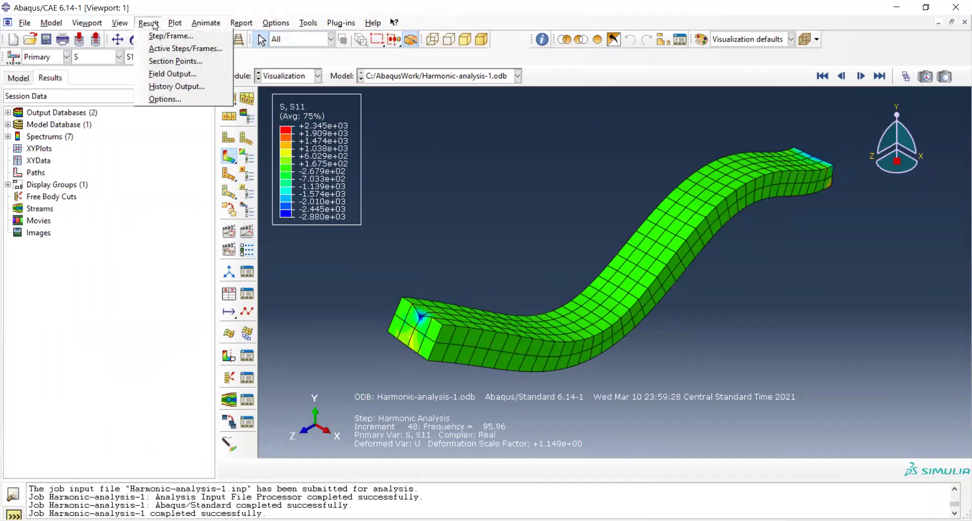
click(191, 91)
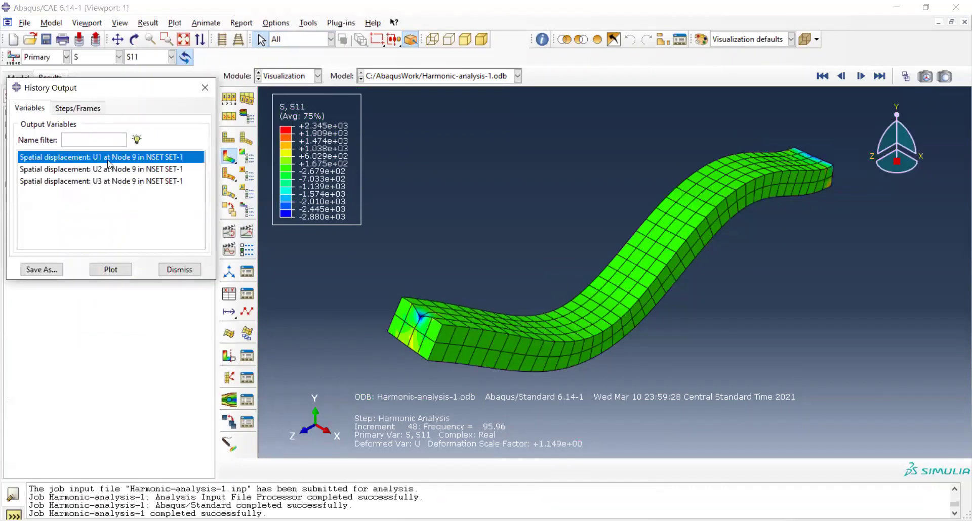
click(112, 271)
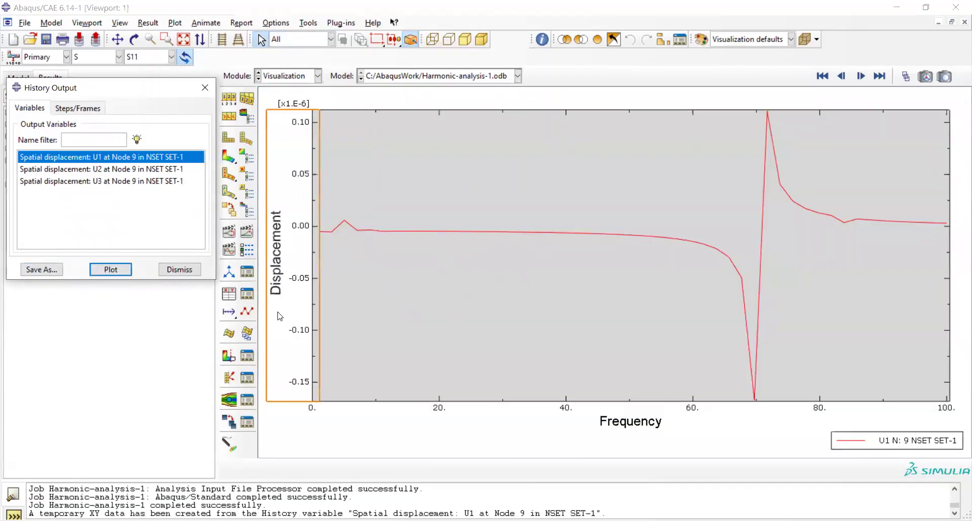
click(115, 170)
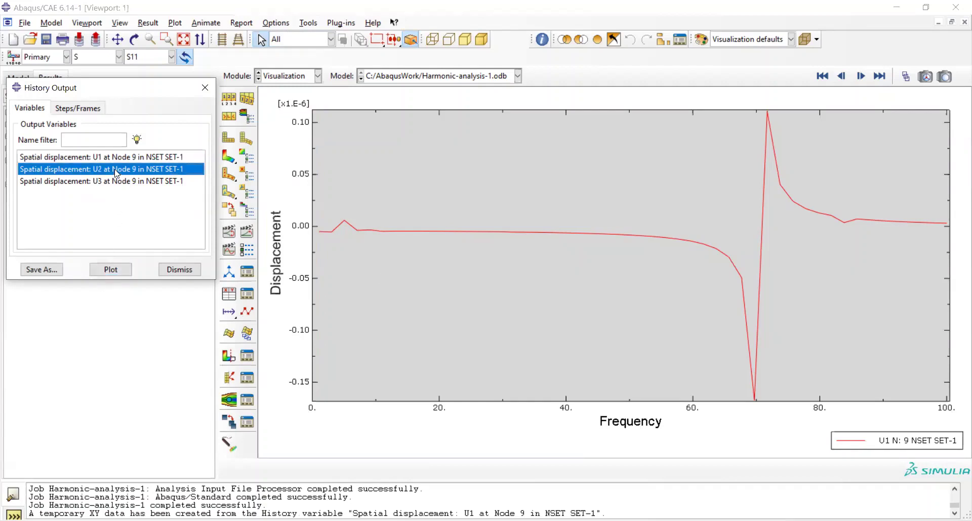
click(110, 271)
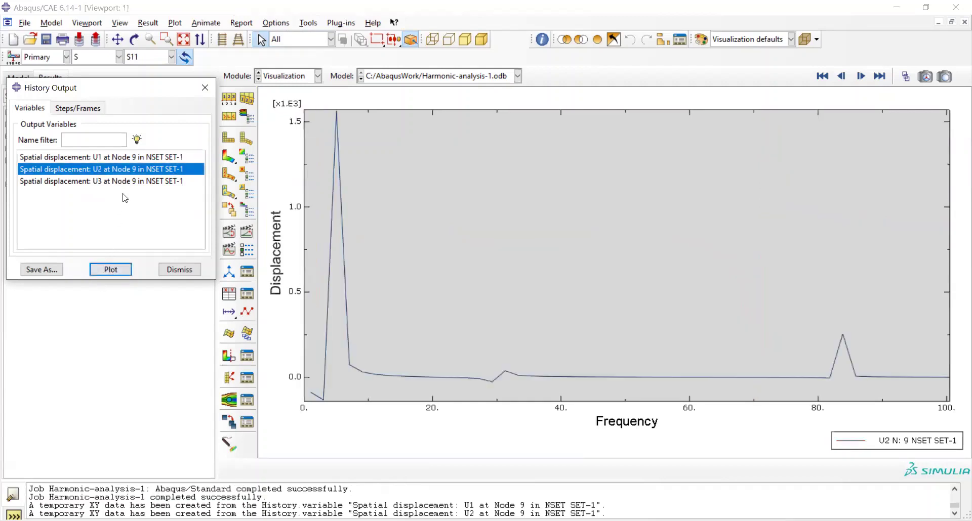
click(123, 182)
click(114, 272)
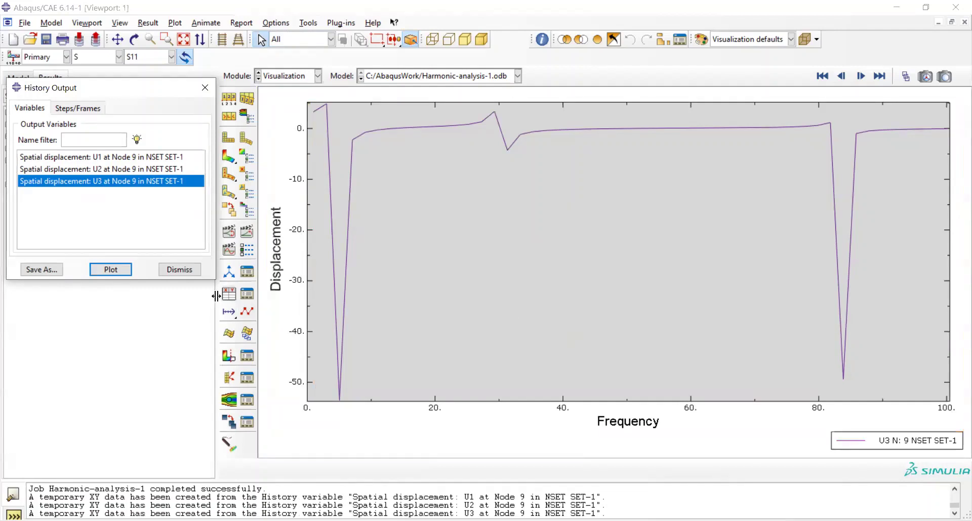
Compare the U1, U2 and U3 displacement-frequency curves at Node 9 by cycling through them twice, leaving U3 plotted
click(147, 158)
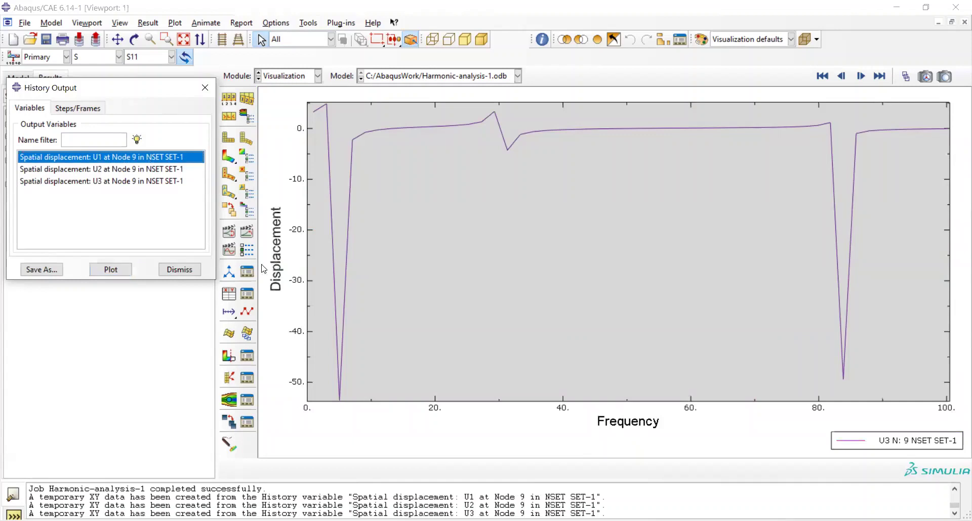
click(111, 269)
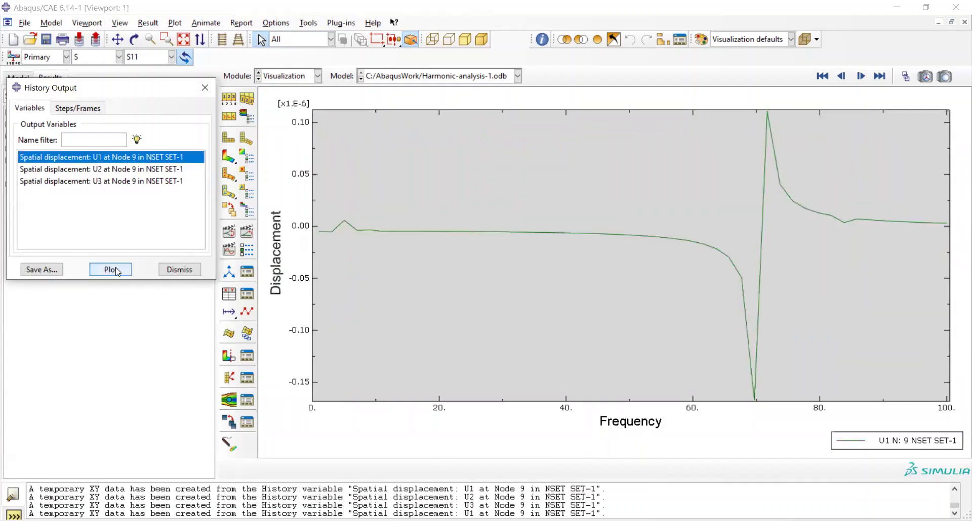
click(137, 169)
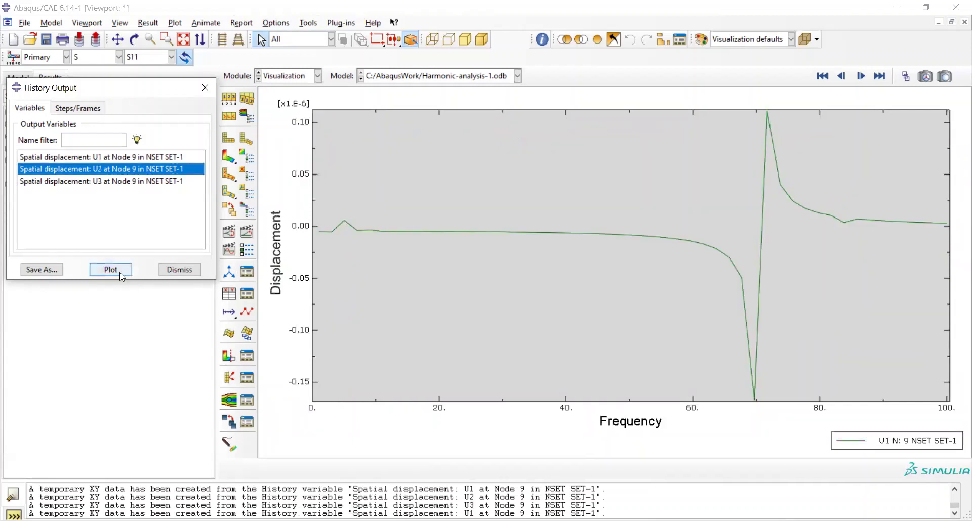
click(120, 272)
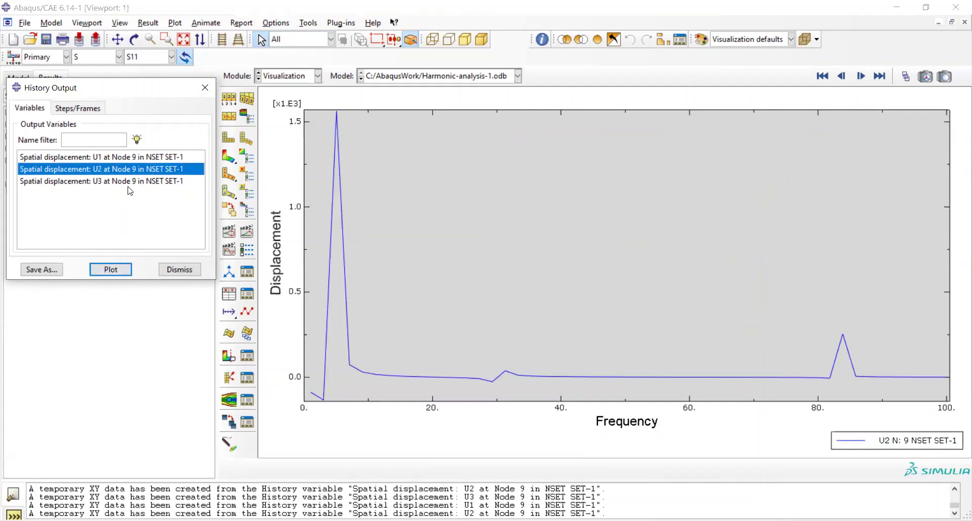
click(130, 189)
click(116, 271)
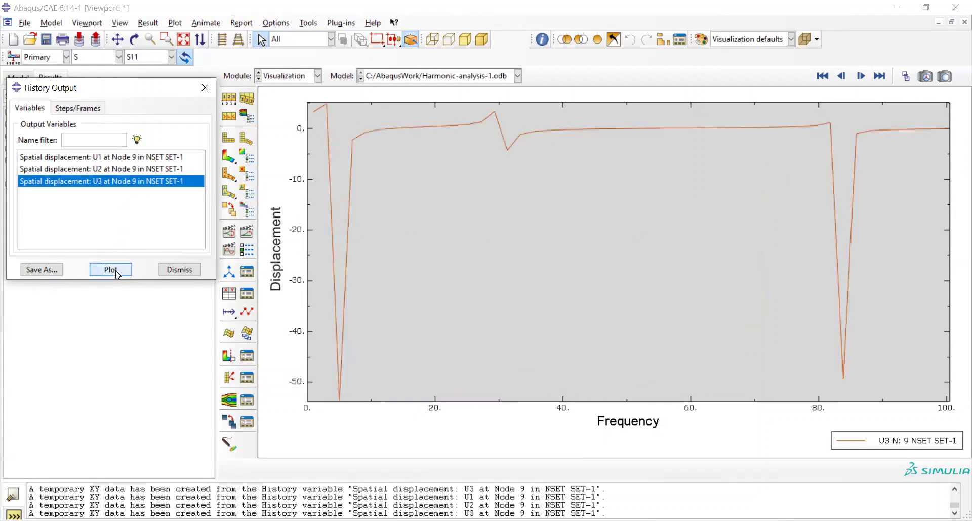
click(124, 157)
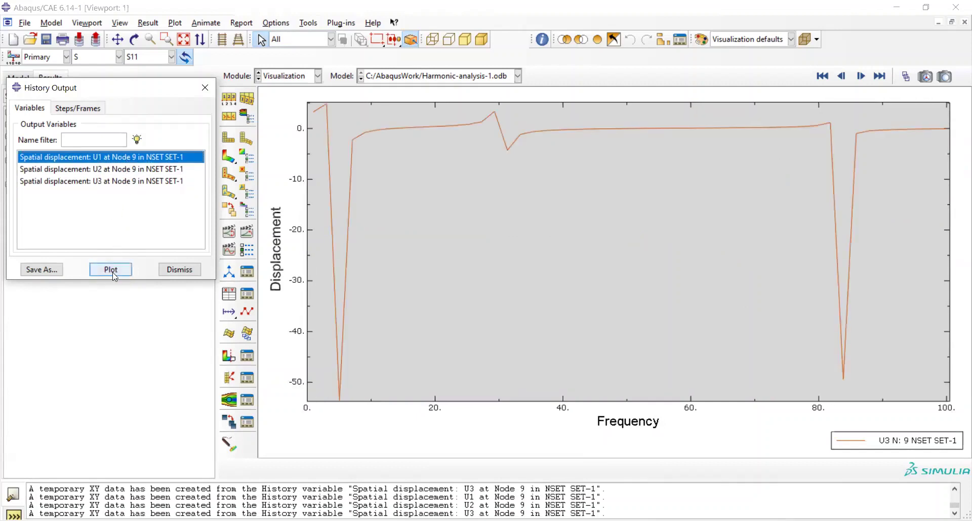
click(114, 275)
click(136, 173)
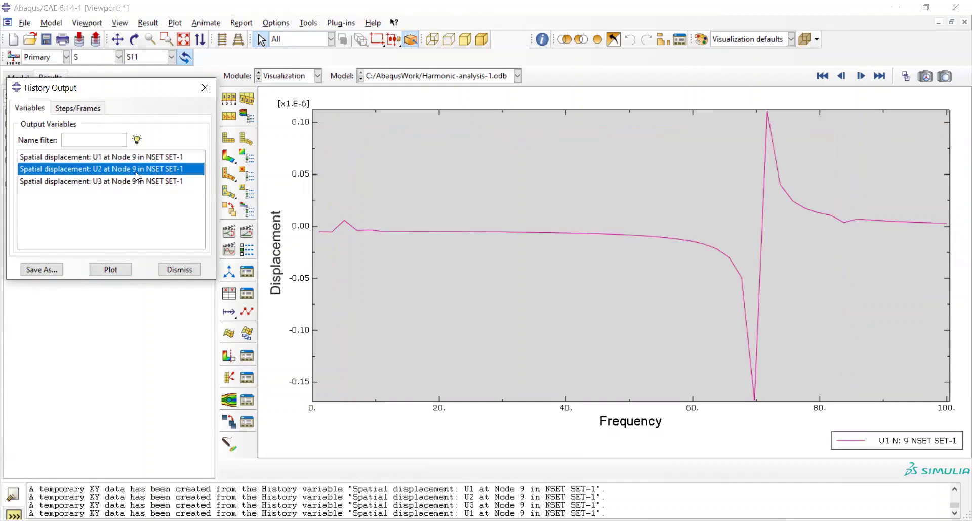
click(114, 272)
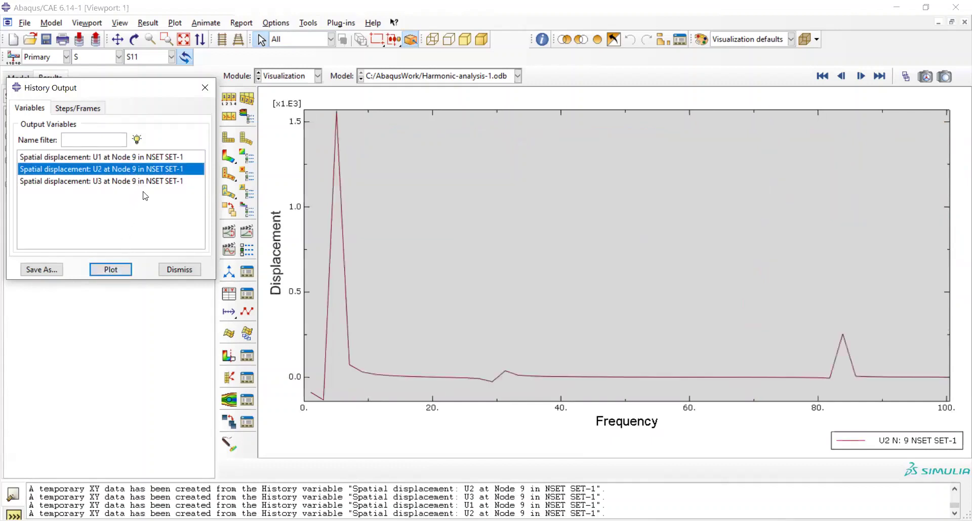
click(145, 182)
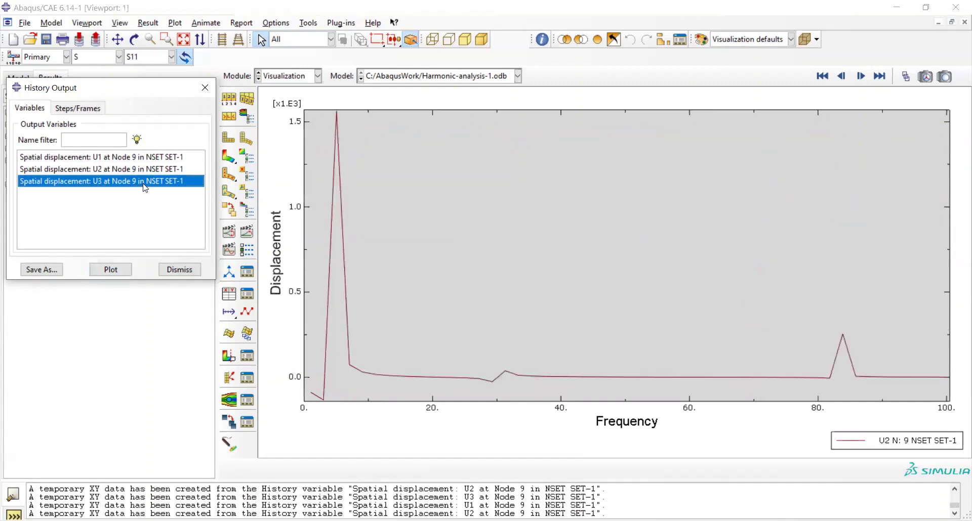
click(121, 270)
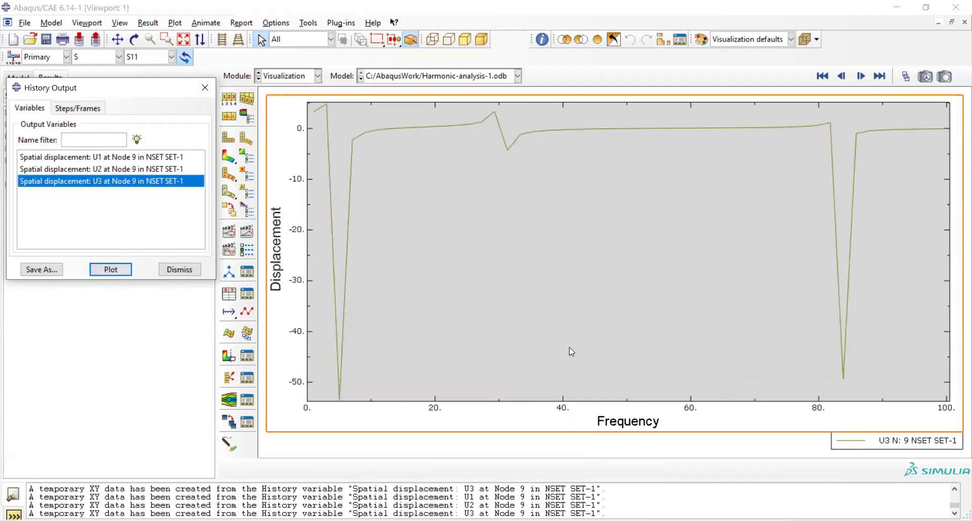